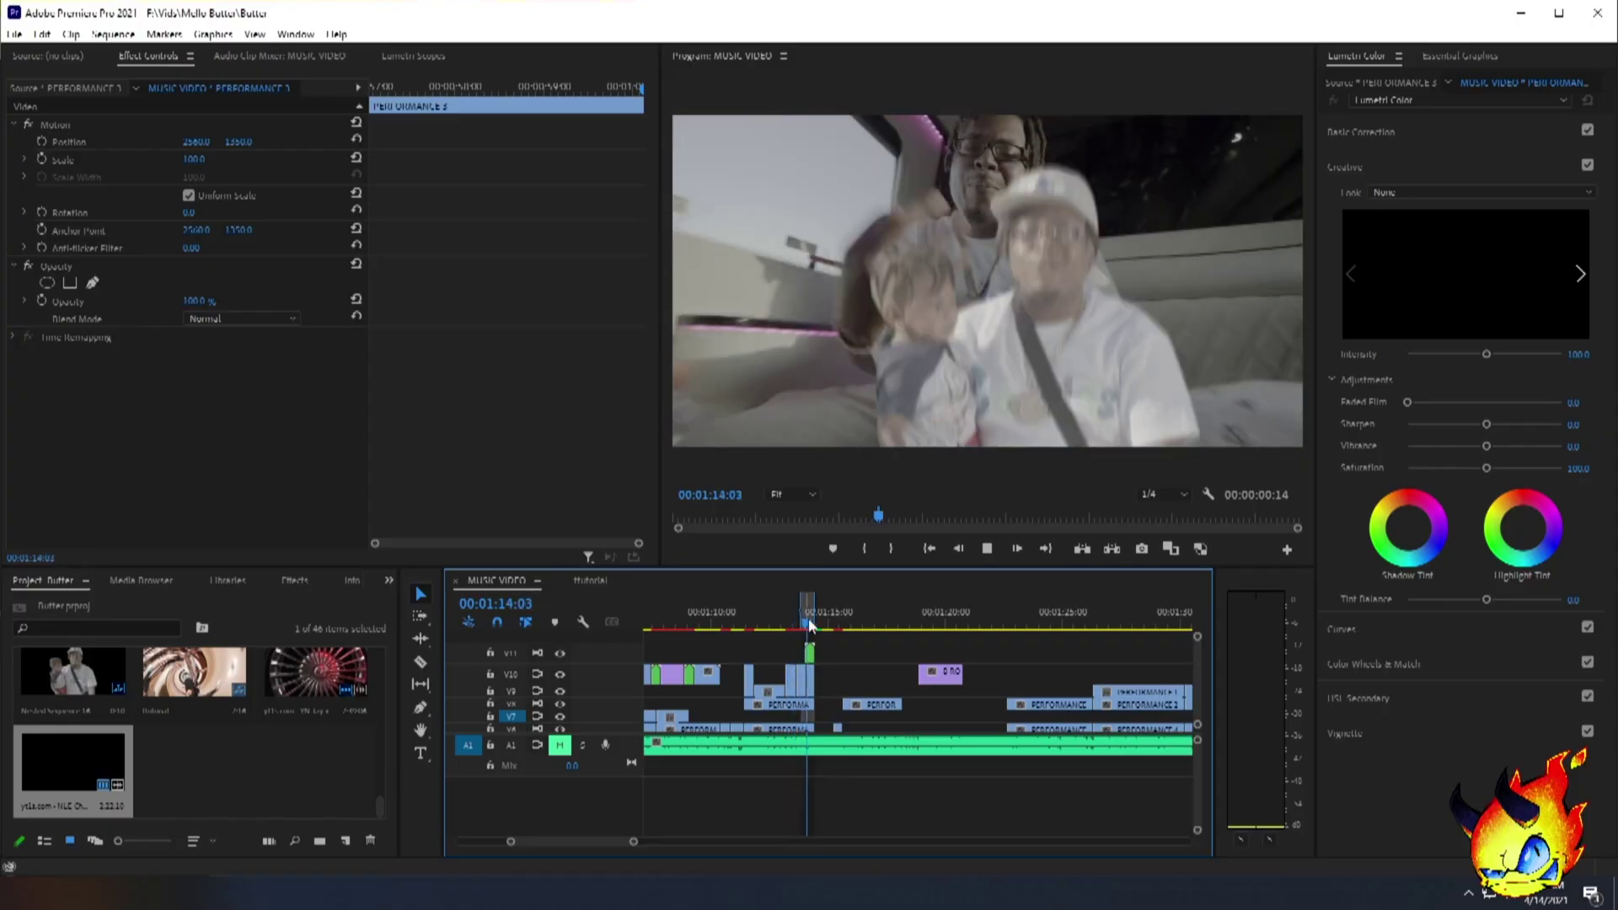
# Open the tutorial sequence and play its example transitions from the start several times.
pyautogui.click(591, 580)
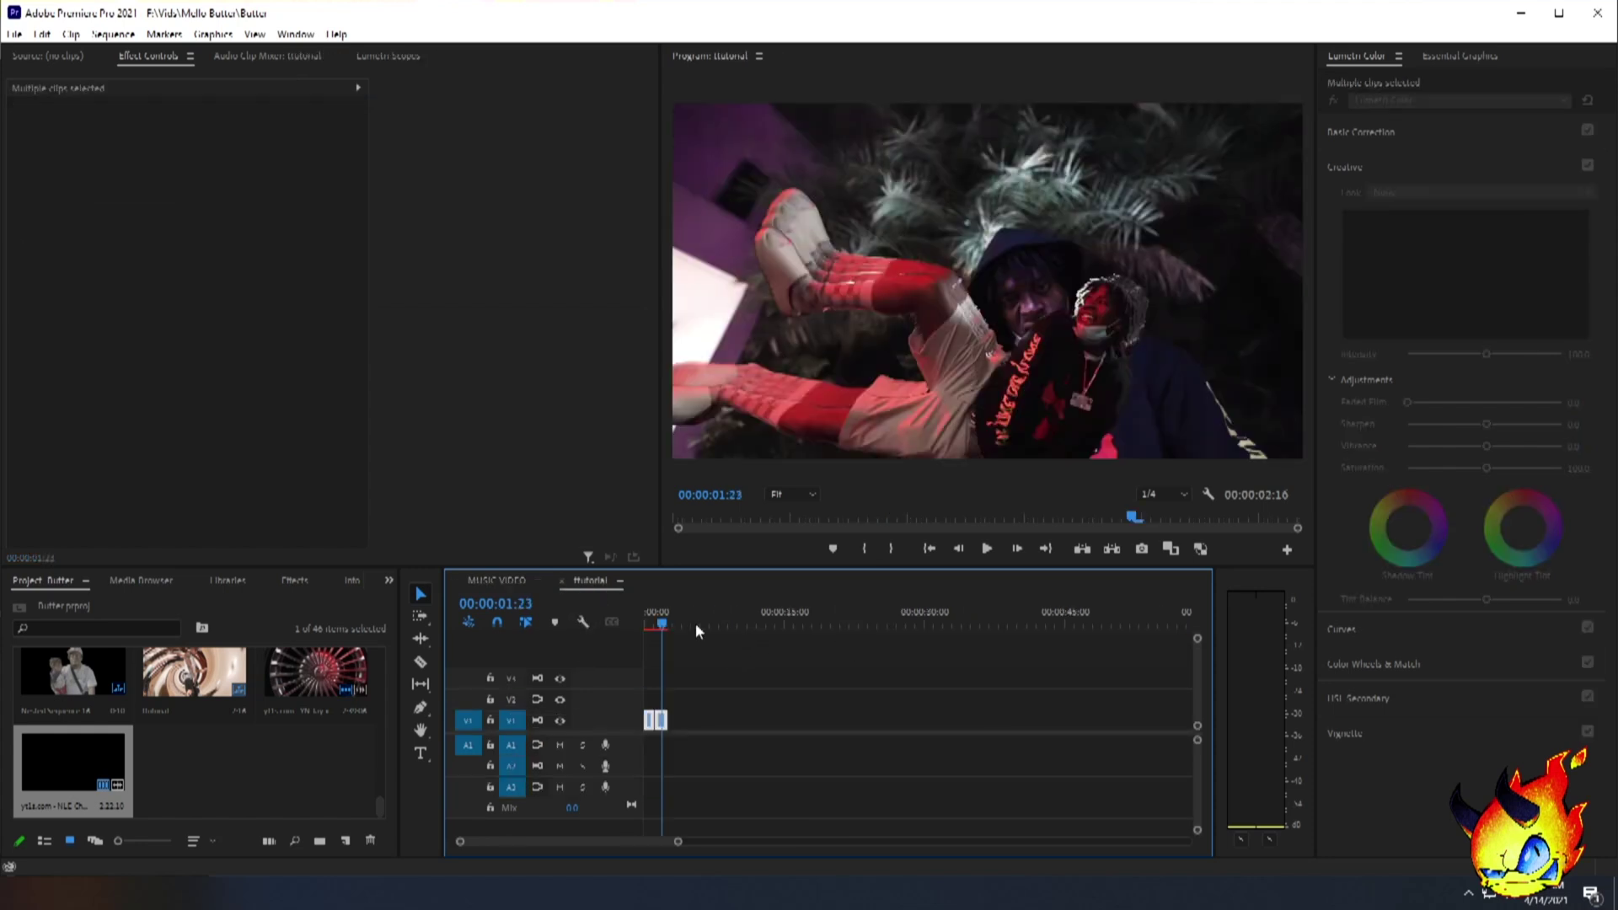
pyautogui.press('Home')
pyautogui.press('space')
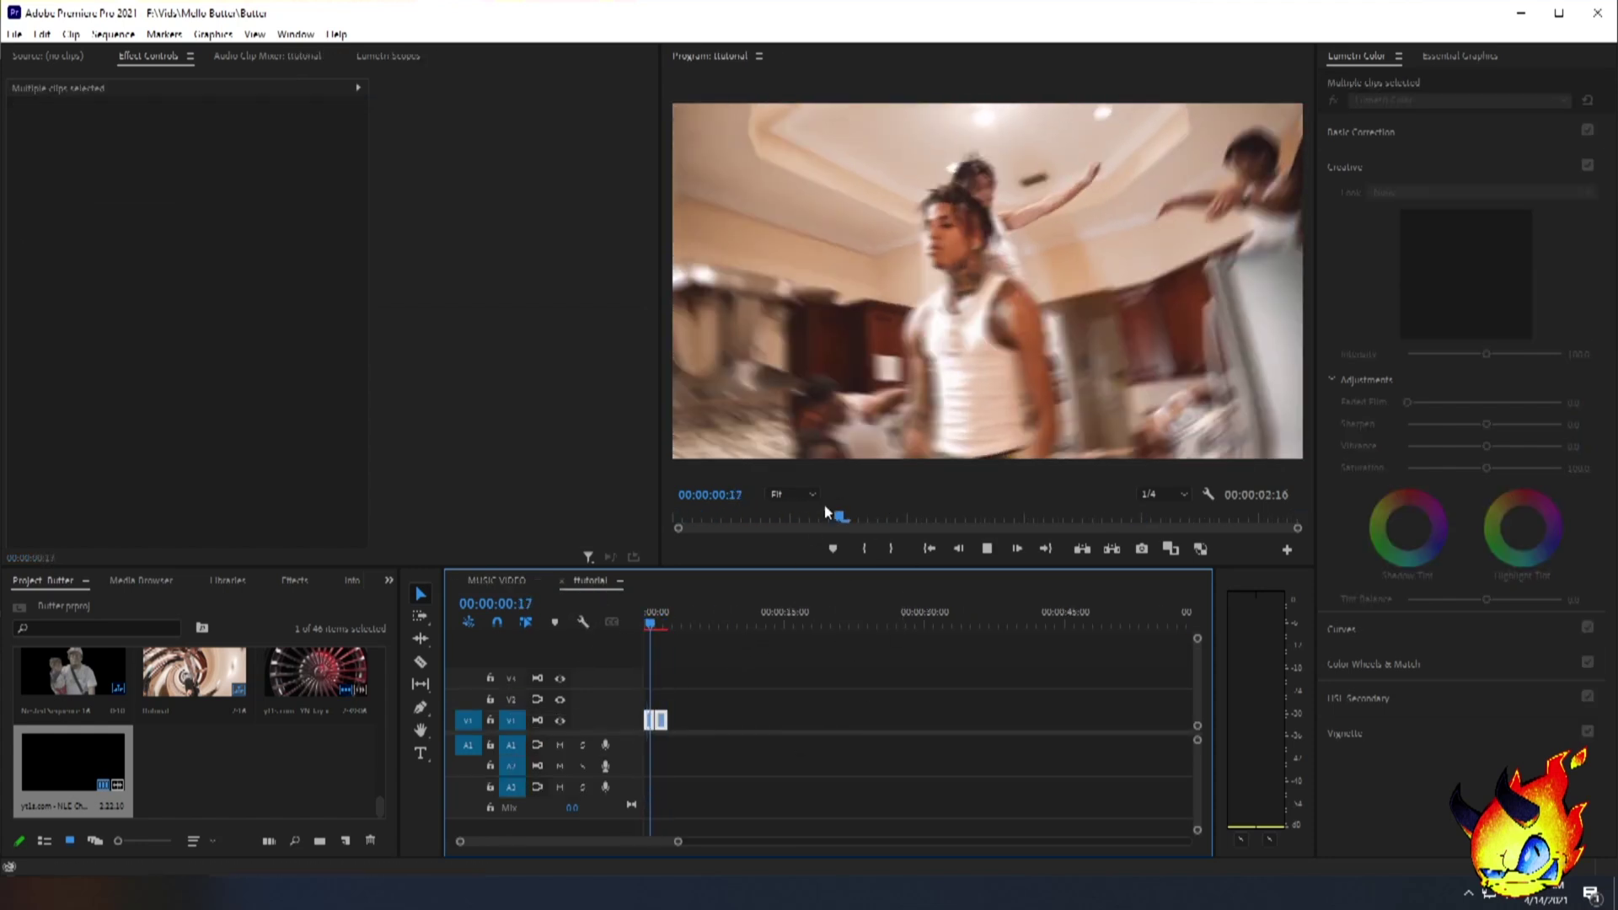
pyautogui.press('space')
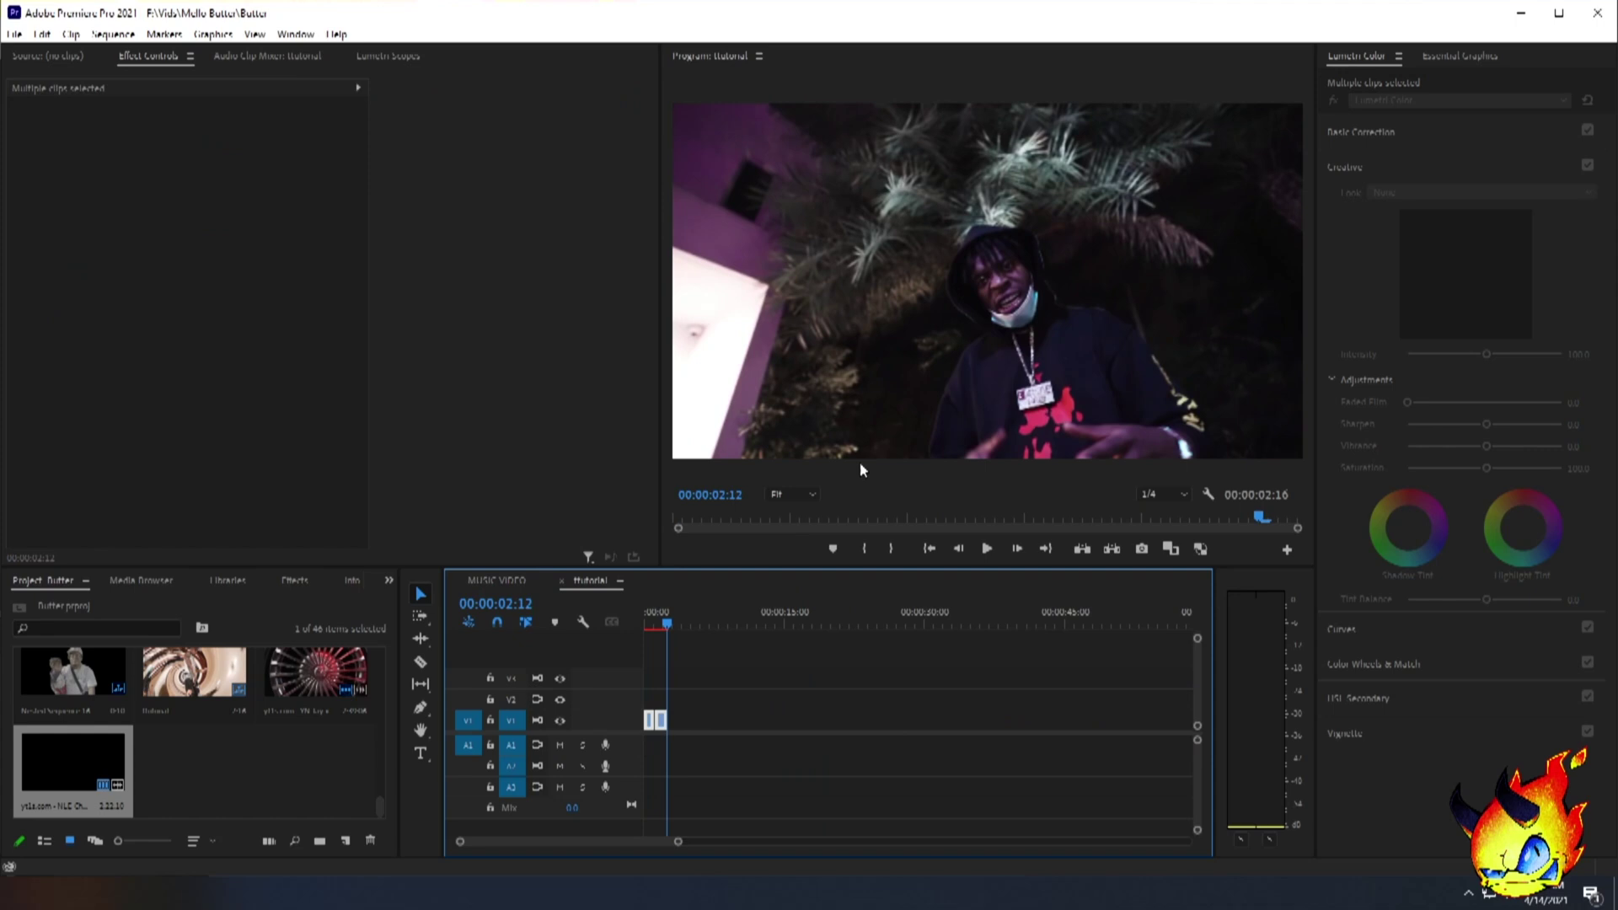
pyautogui.press('Home')
pyautogui.press('space')
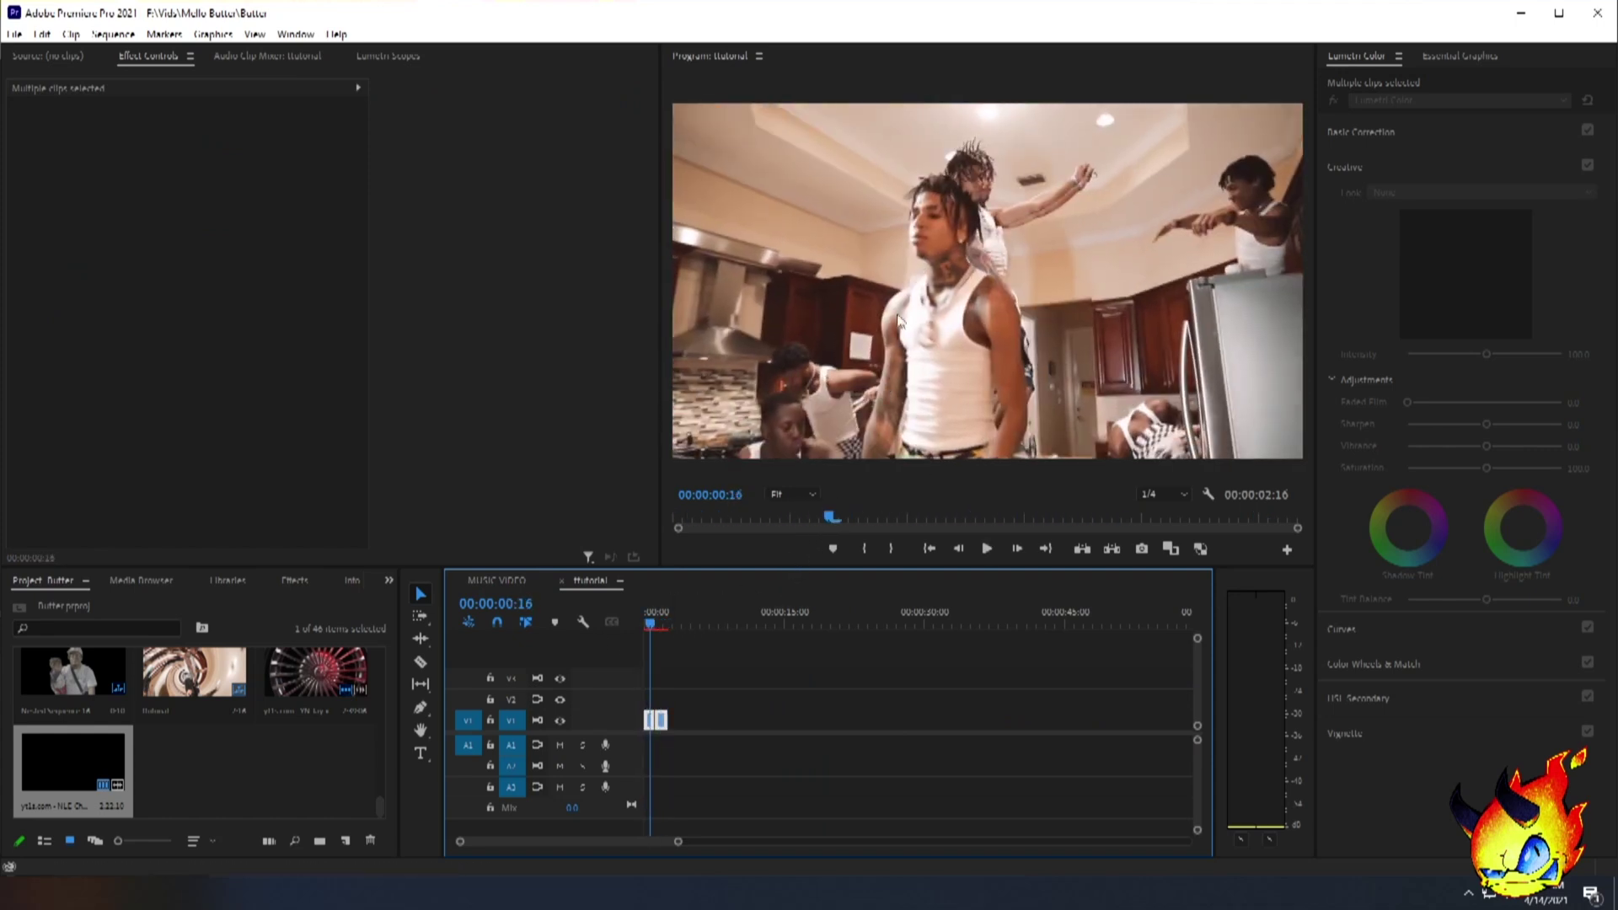
pyautogui.press('space')
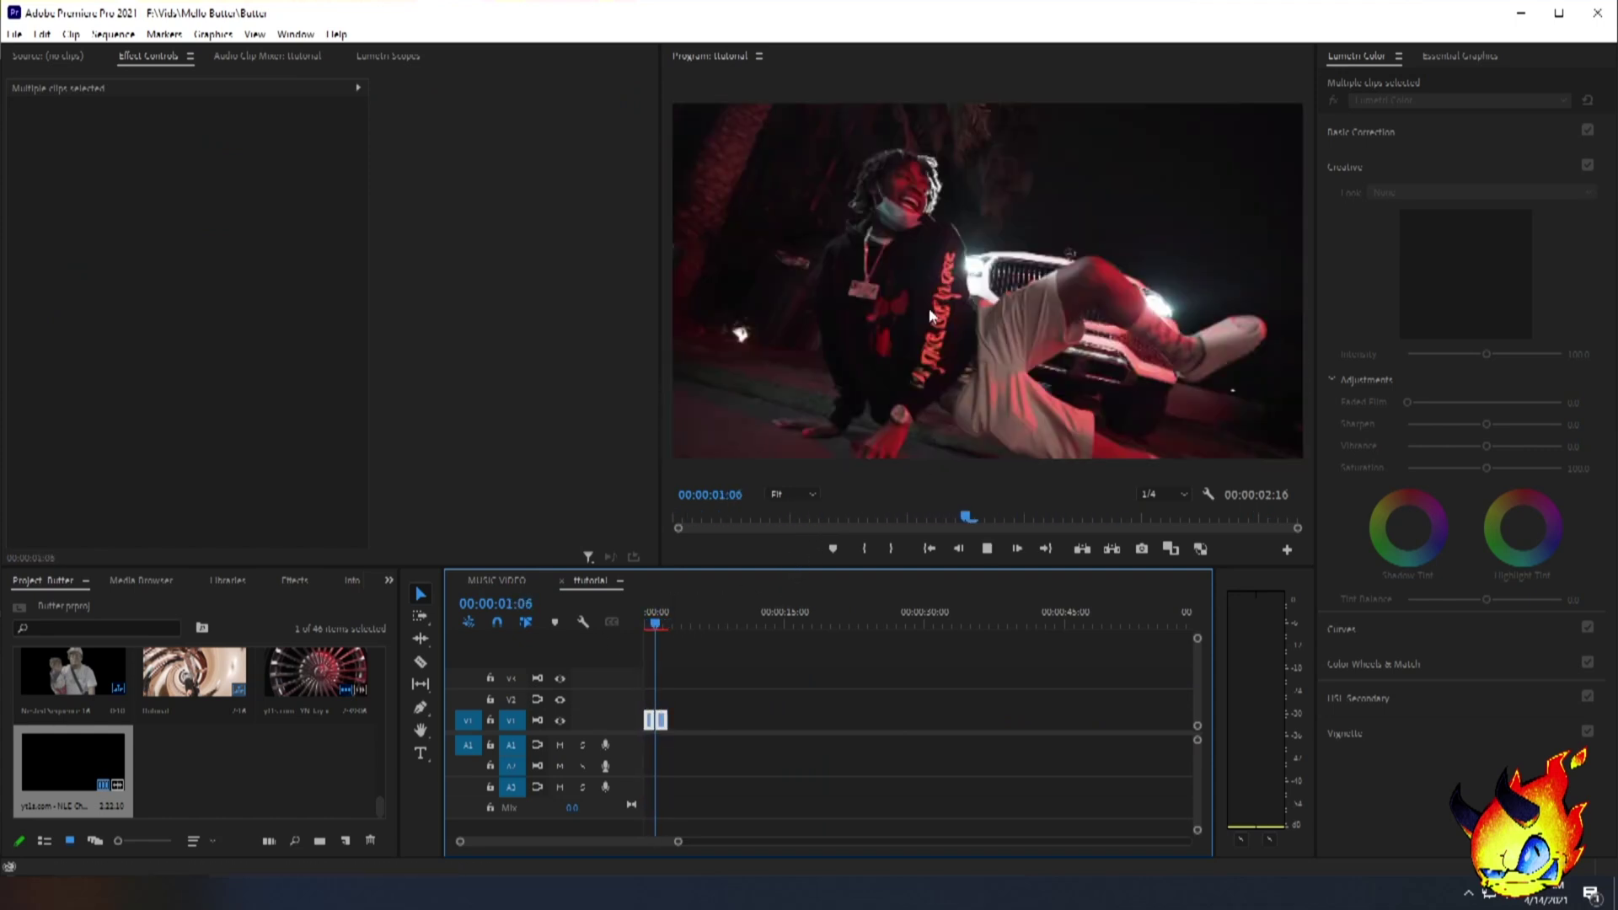
pyautogui.press('Home')
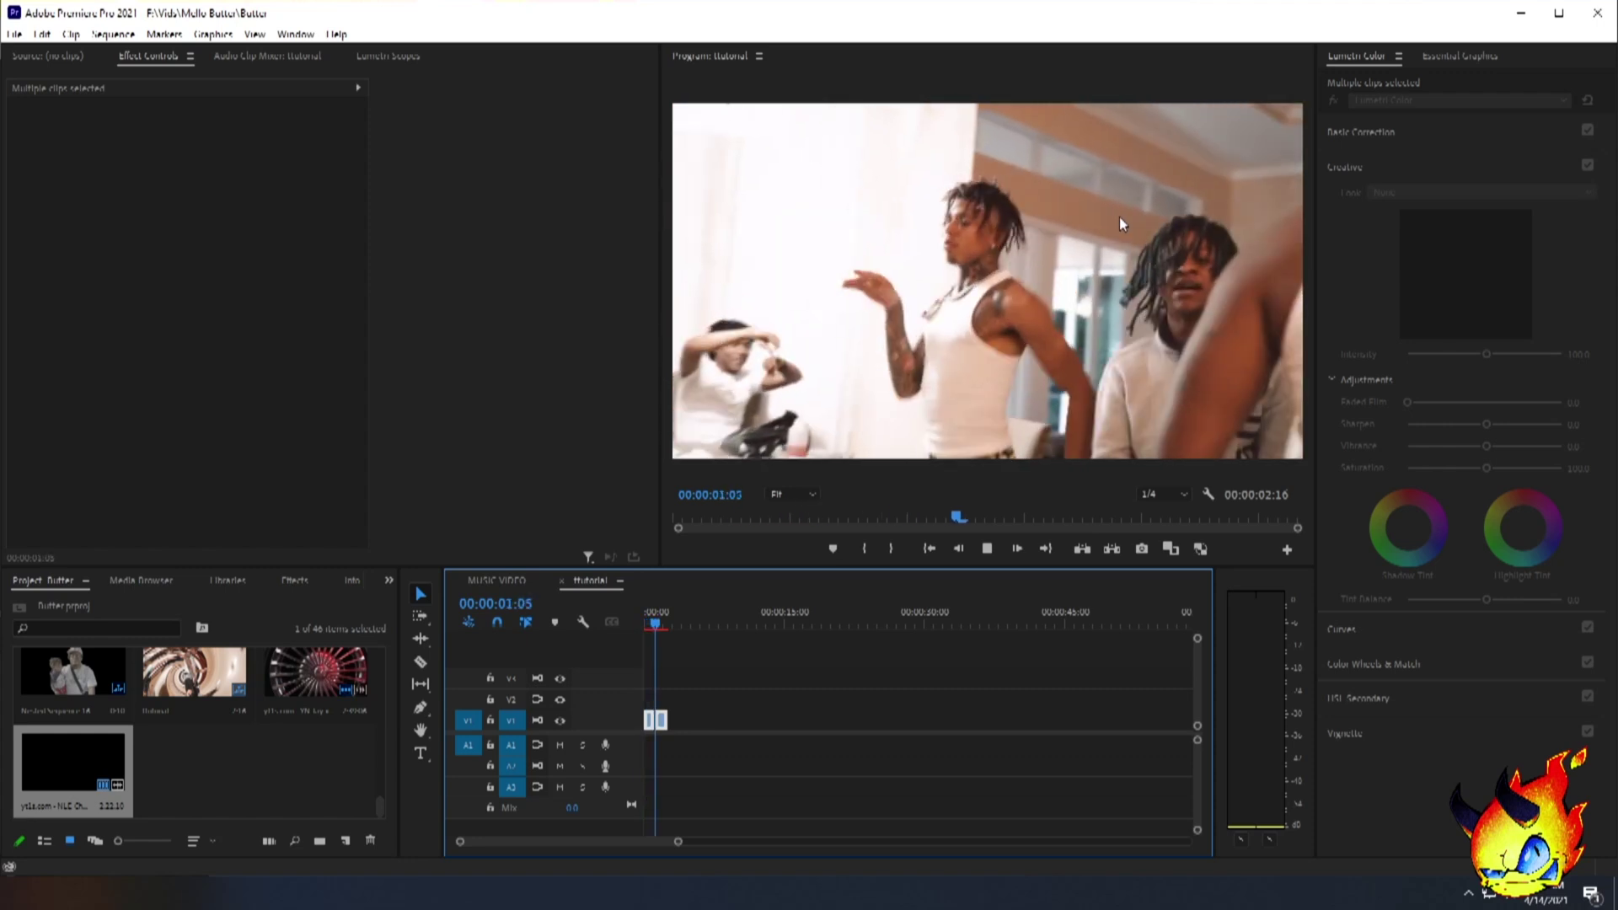
pyautogui.press('space')
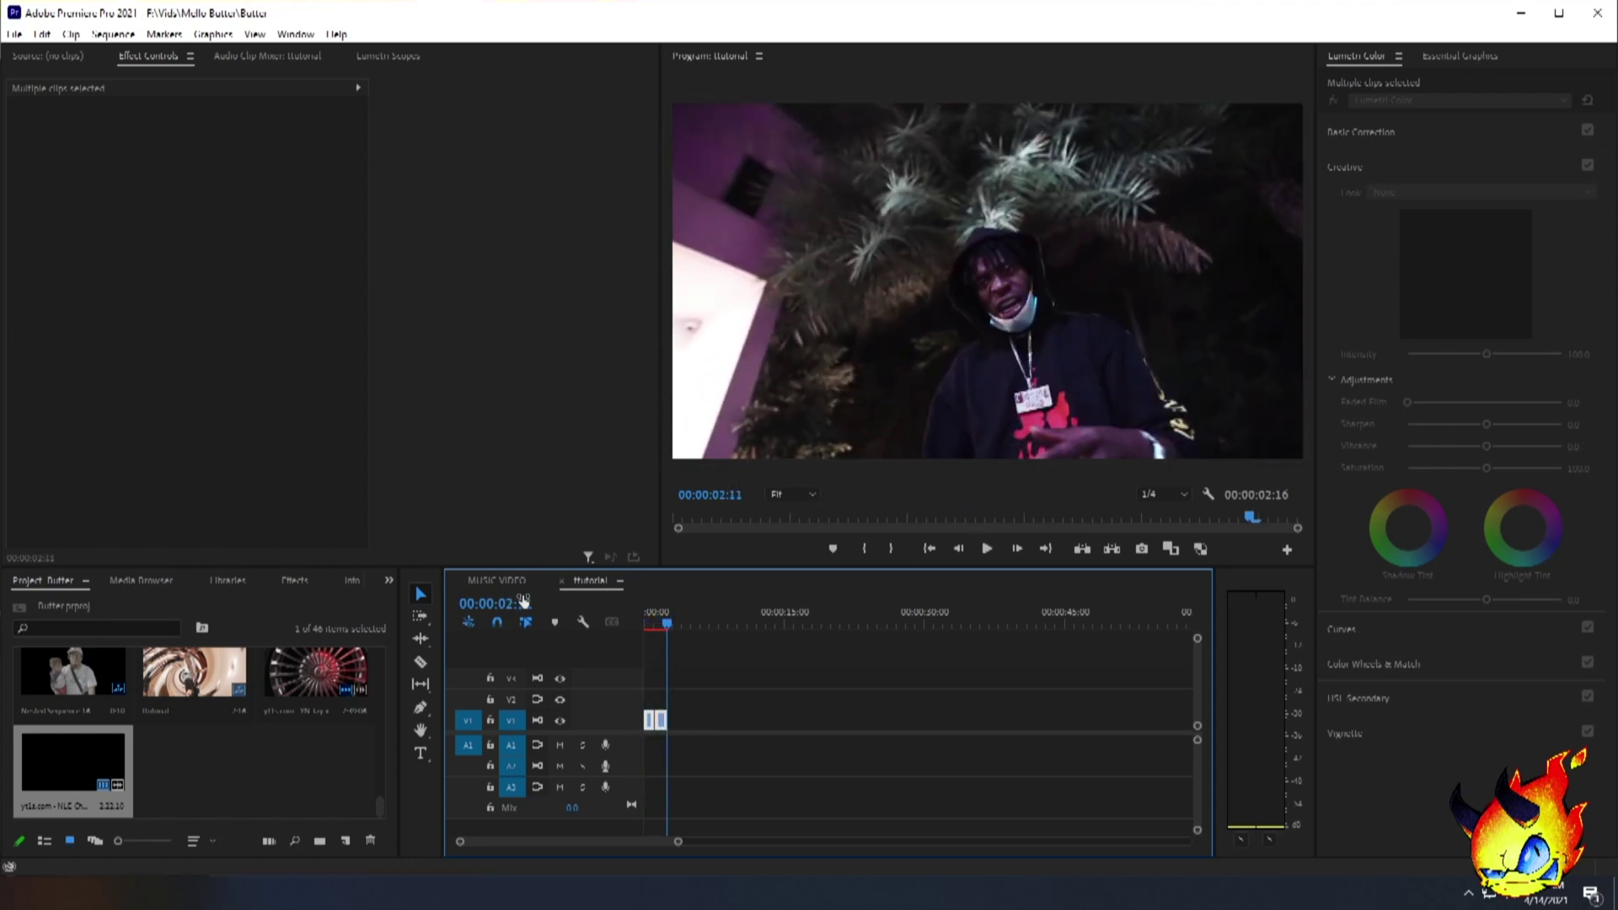
# Return to the MUSIC VIDEO sequence, play through the end of the B-roll money clip, and save the project.
pyautogui.click(497, 580)
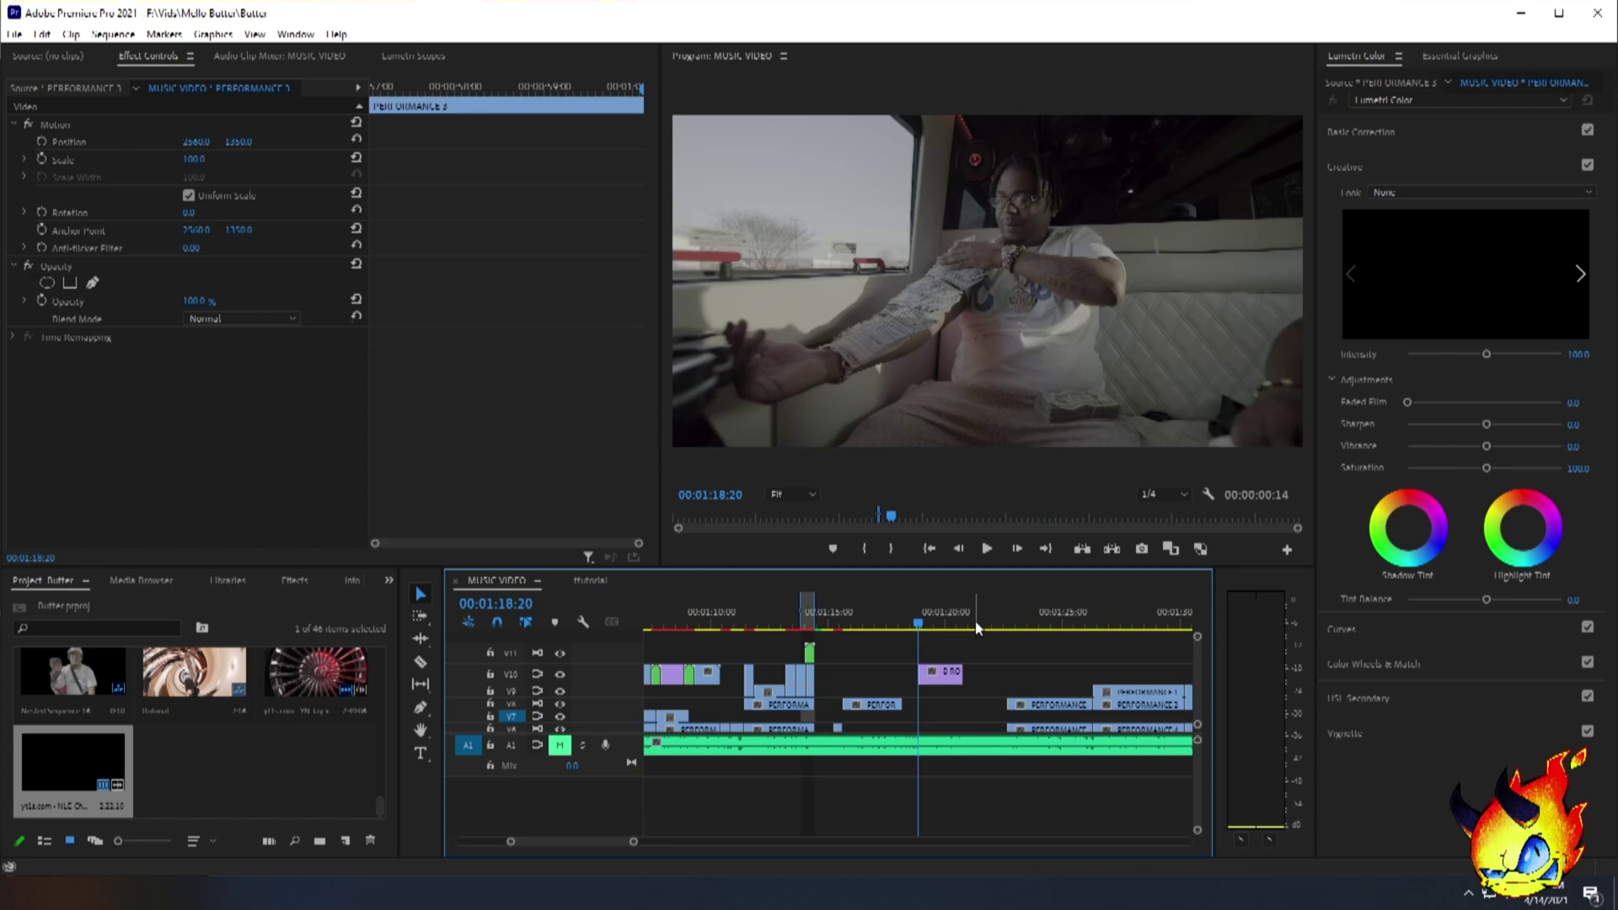
pyautogui.press('space')
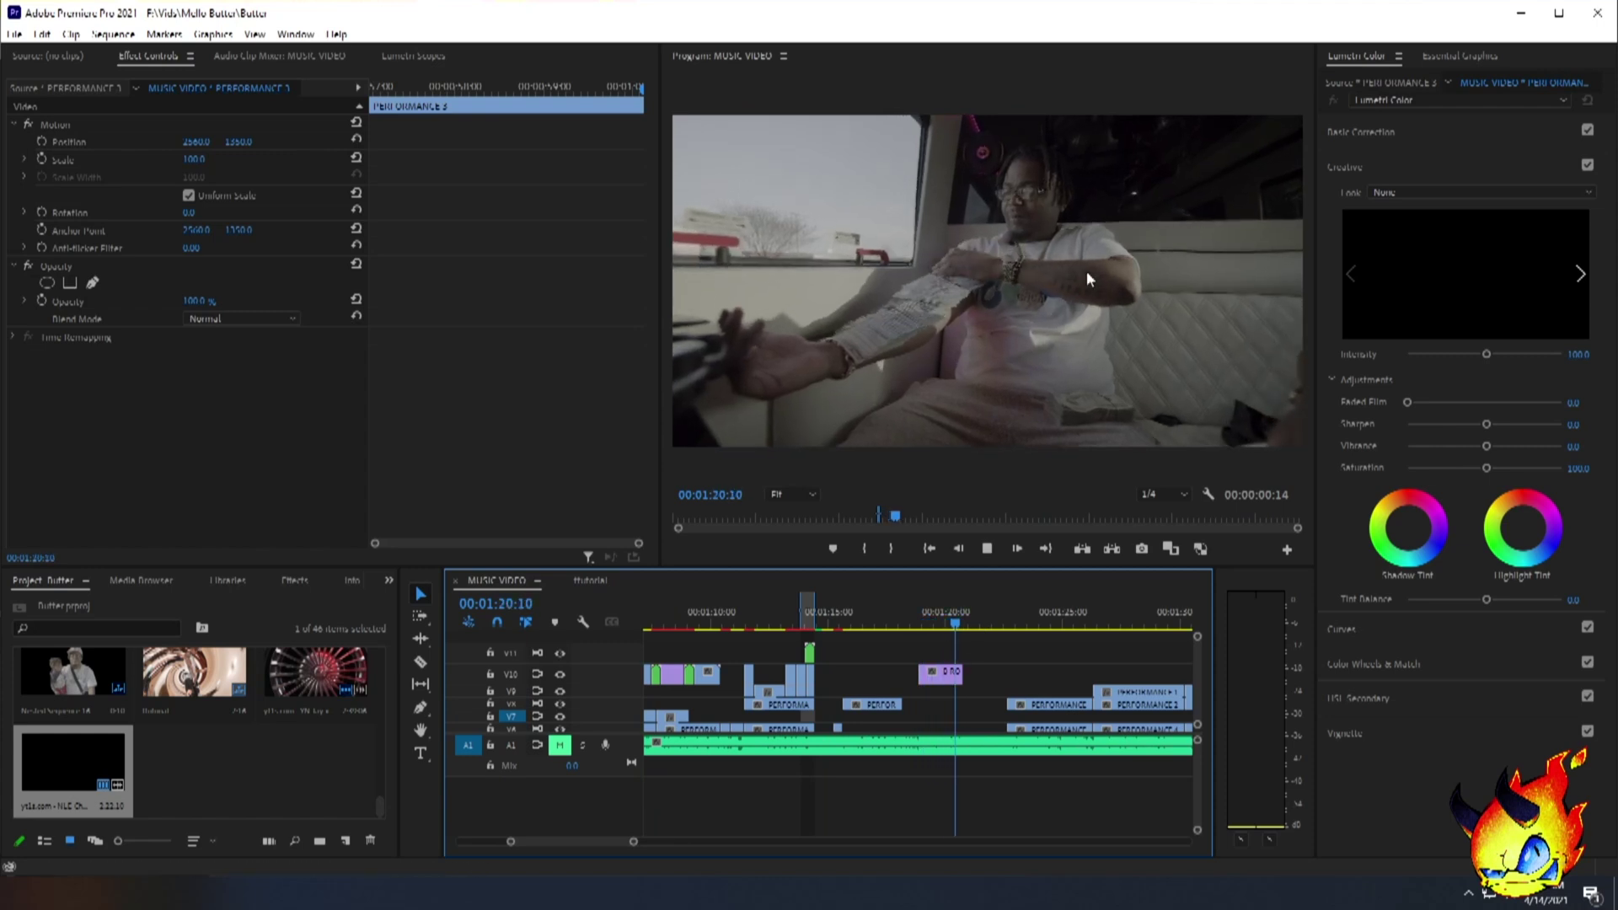
pyautogui.press('space')
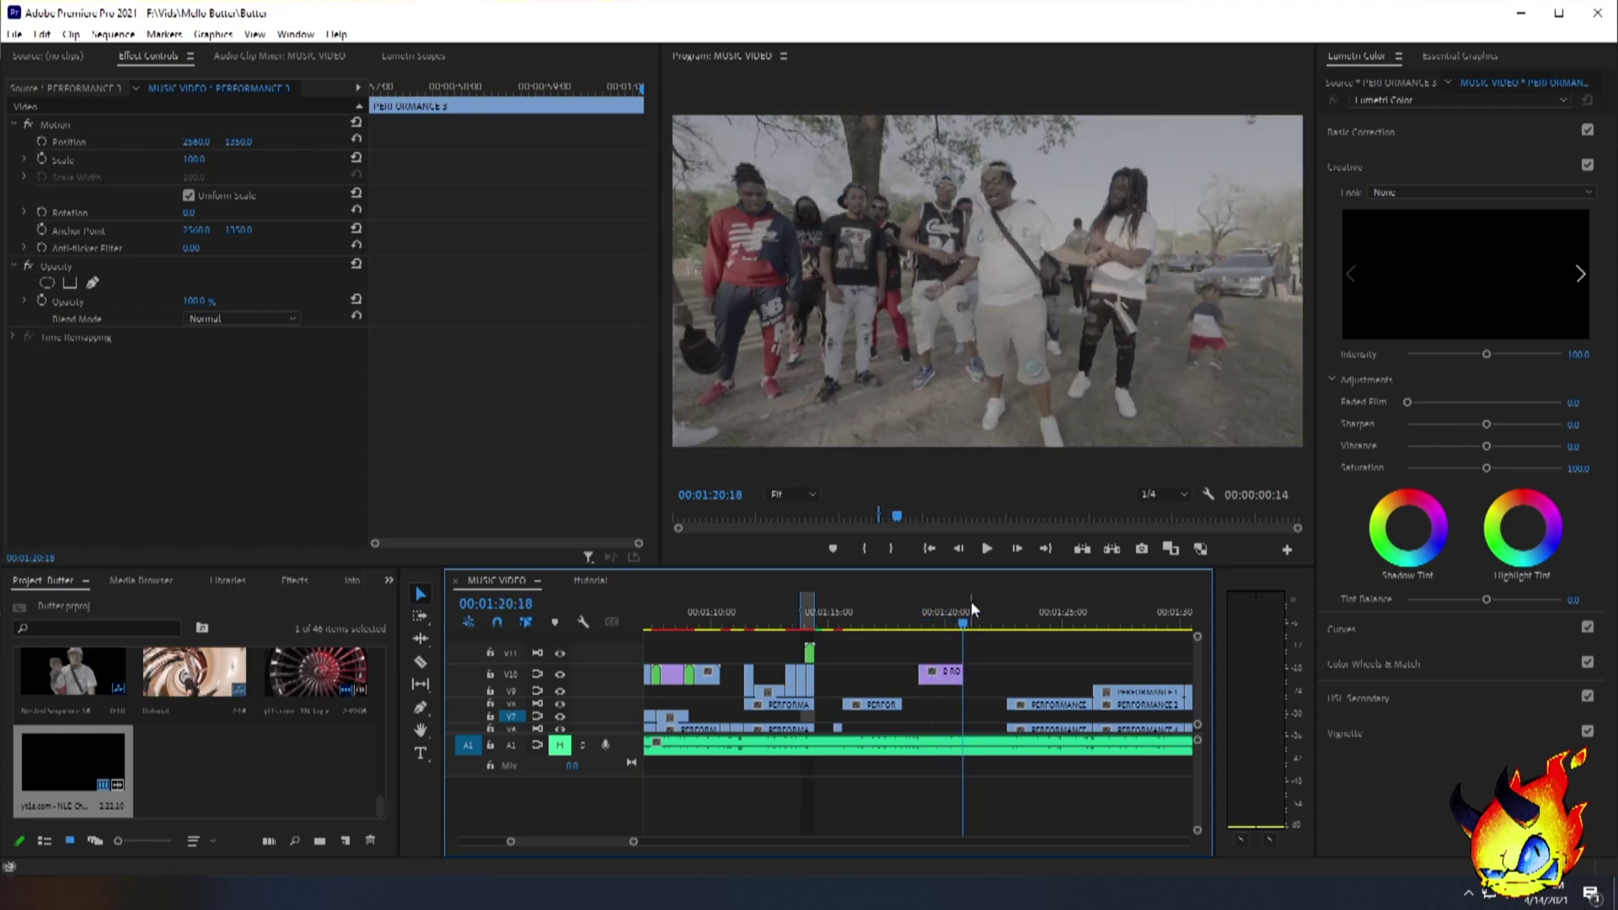
pyautogui.hotkey('ctrl', 's')
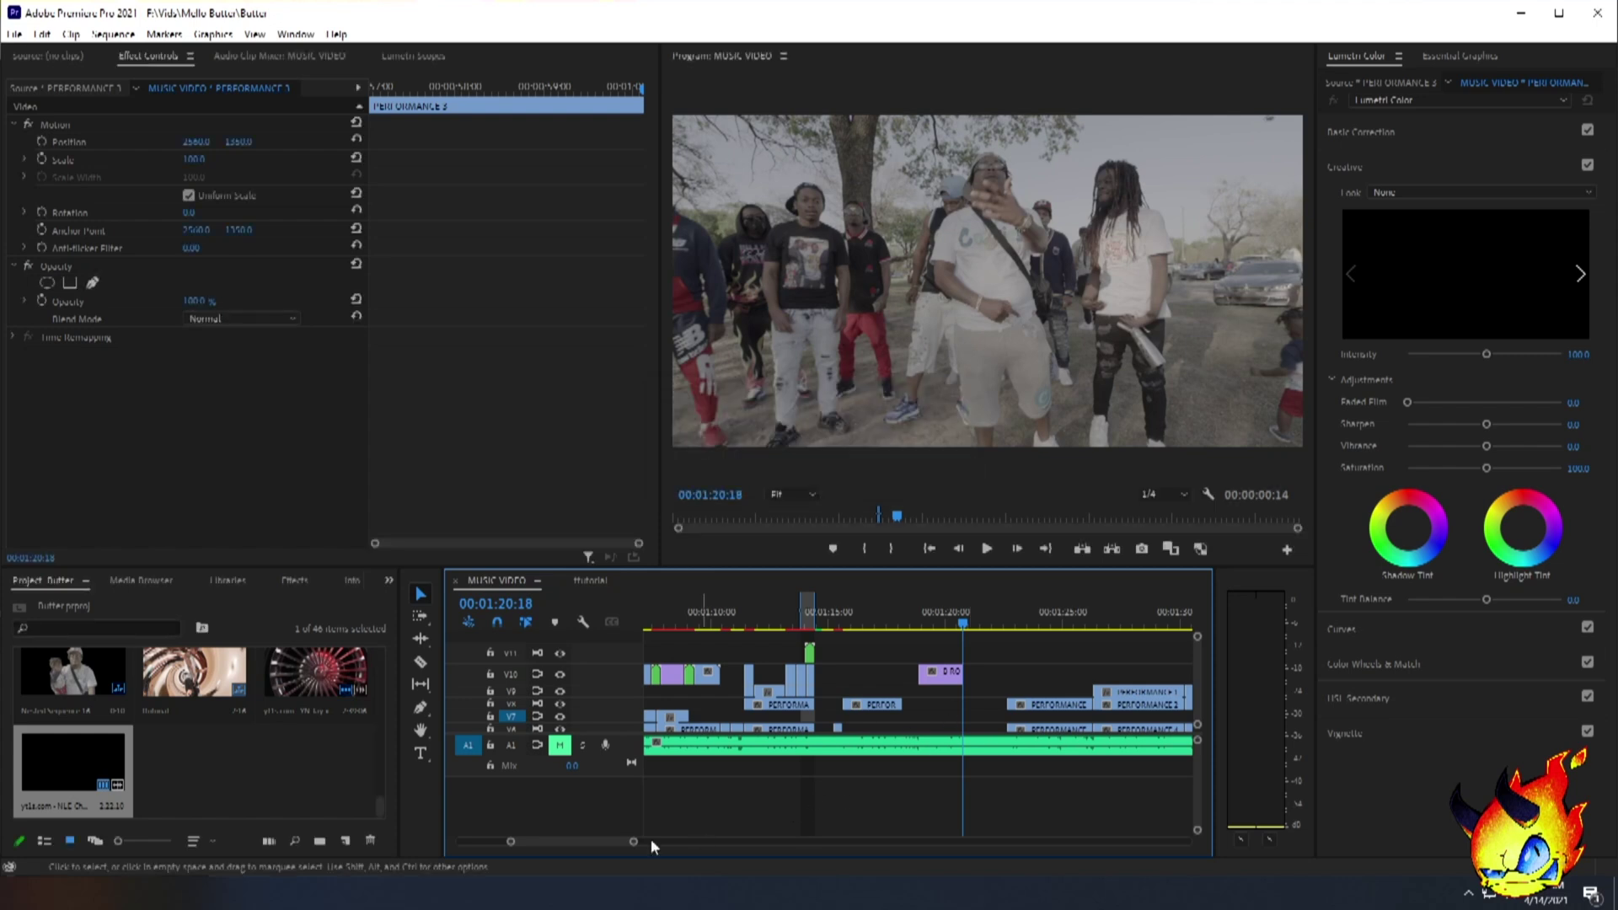
# Go to the last frame of the B ROLL 5 (MONEY) clip and duplicate the clip onto track V11 directly above it.
pyautogui.moveTo(606, 842)
pyautogui.mouseDown()
pyautogui.moveTo(668, 838)
pyautogui.moveTo(621, 838)
pyautogui.mouseUp()
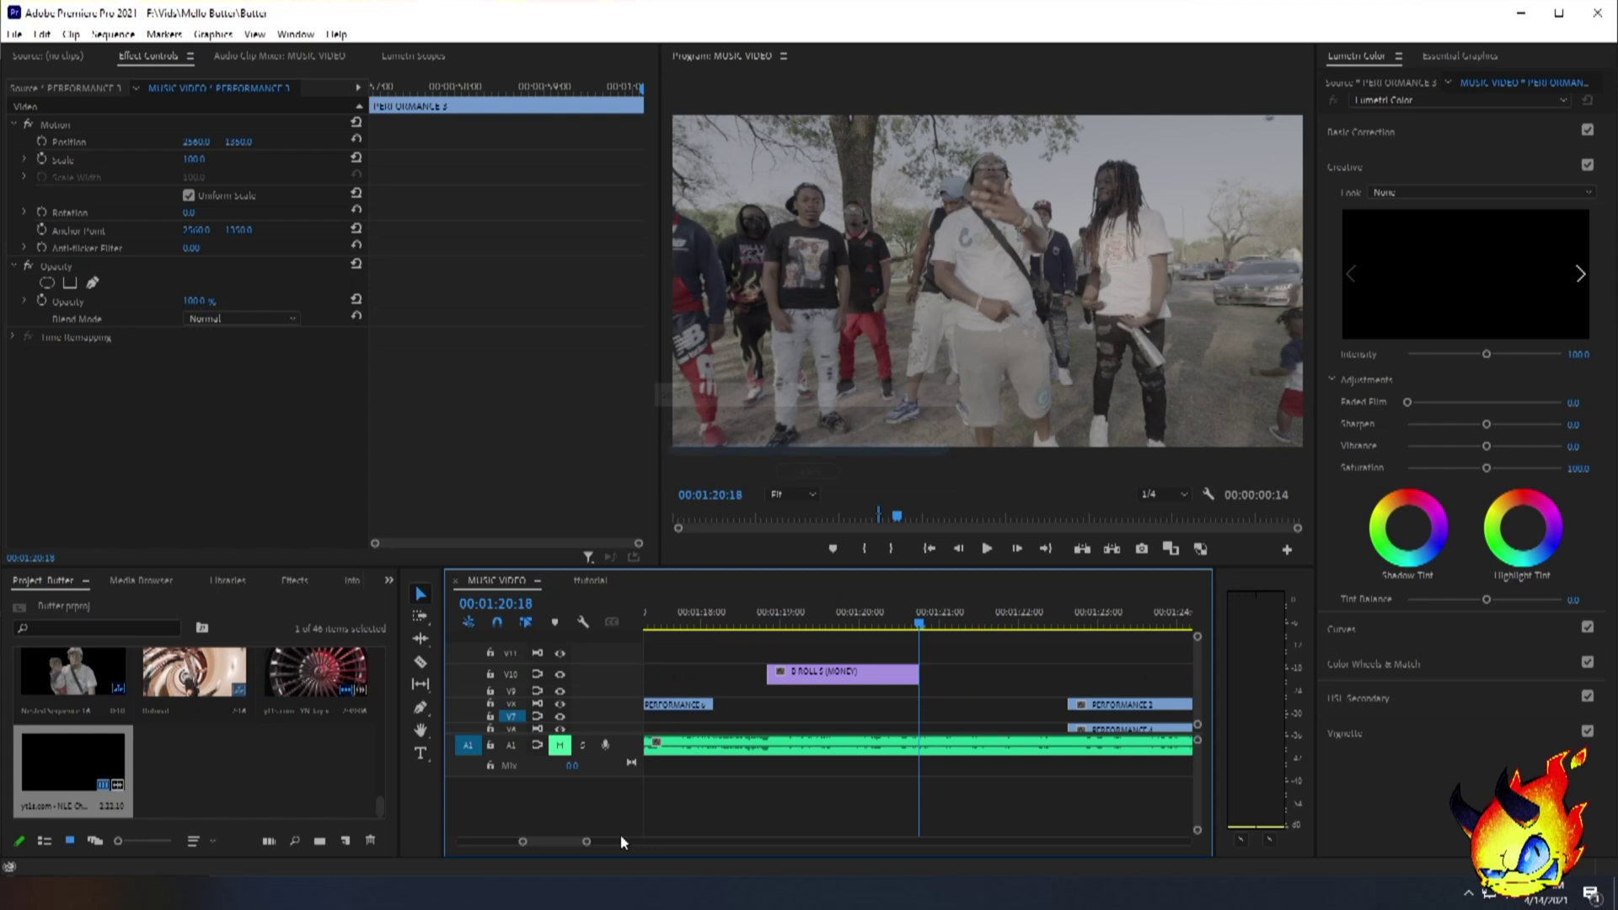
pyautogui.click(880, 677)
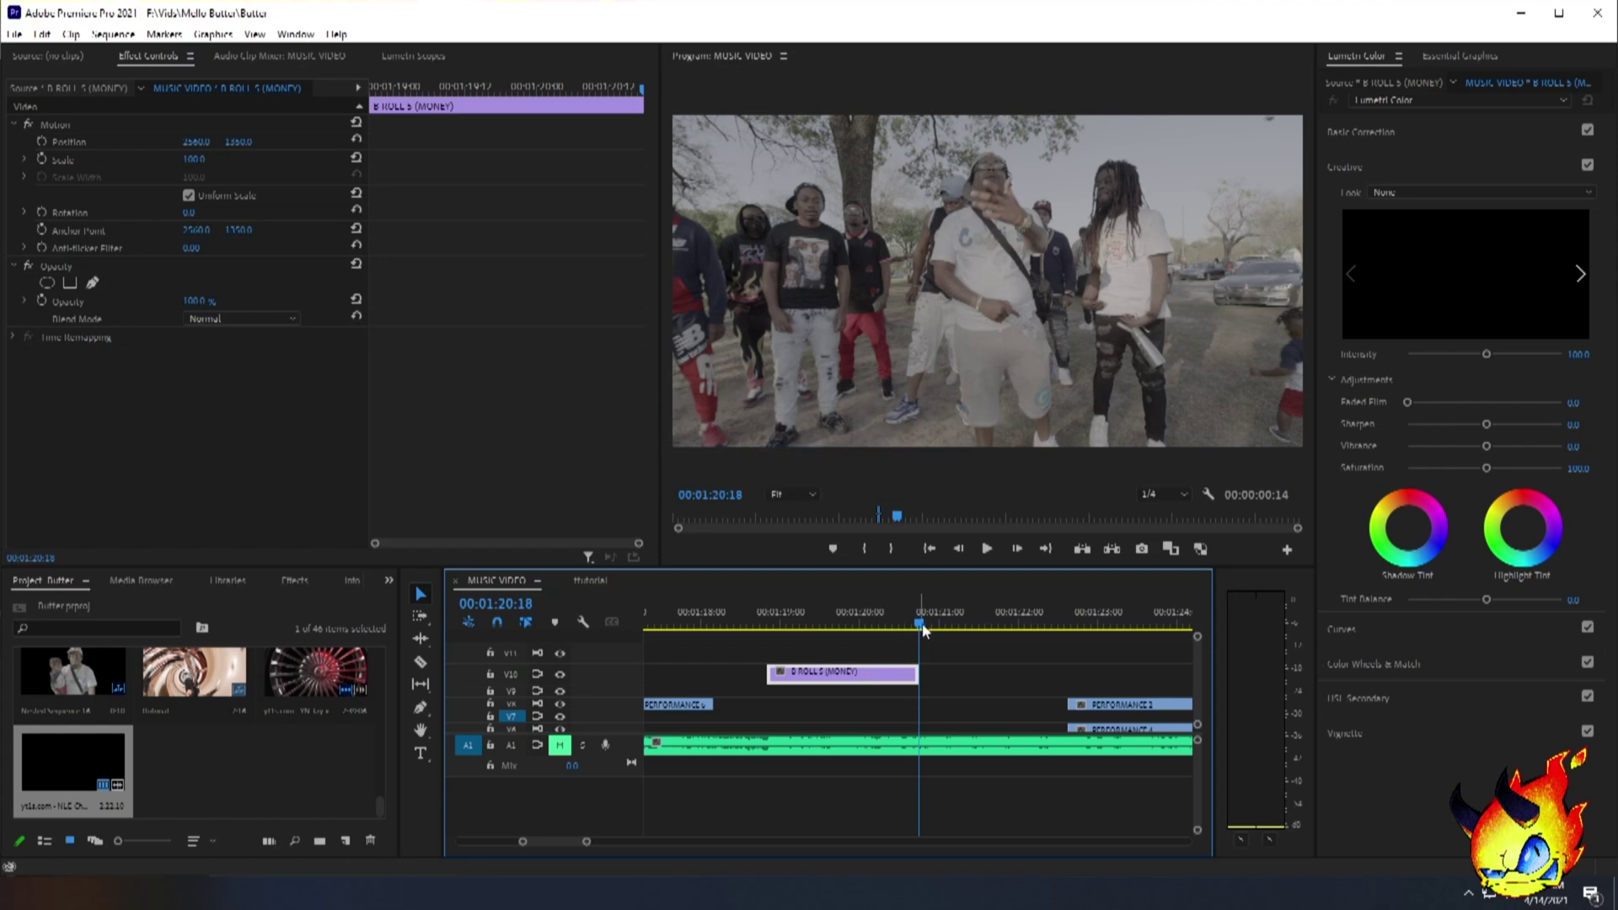
pyautogui.press('Left')
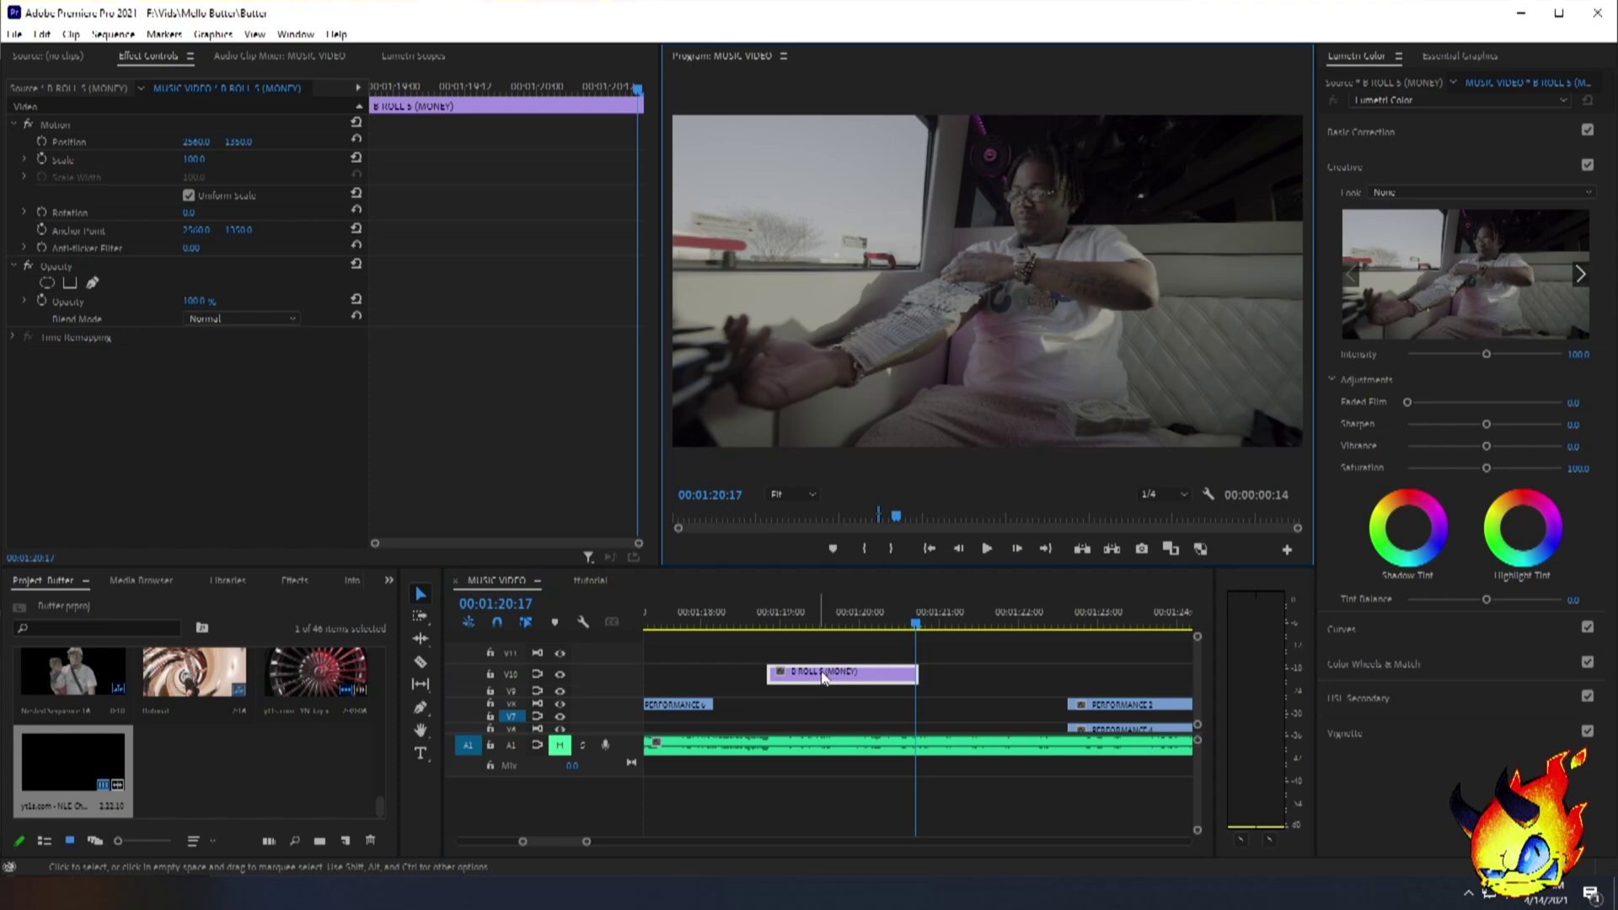
pyautogui.moveTo(860, 681); pyautogui.dragTo(873, 657)
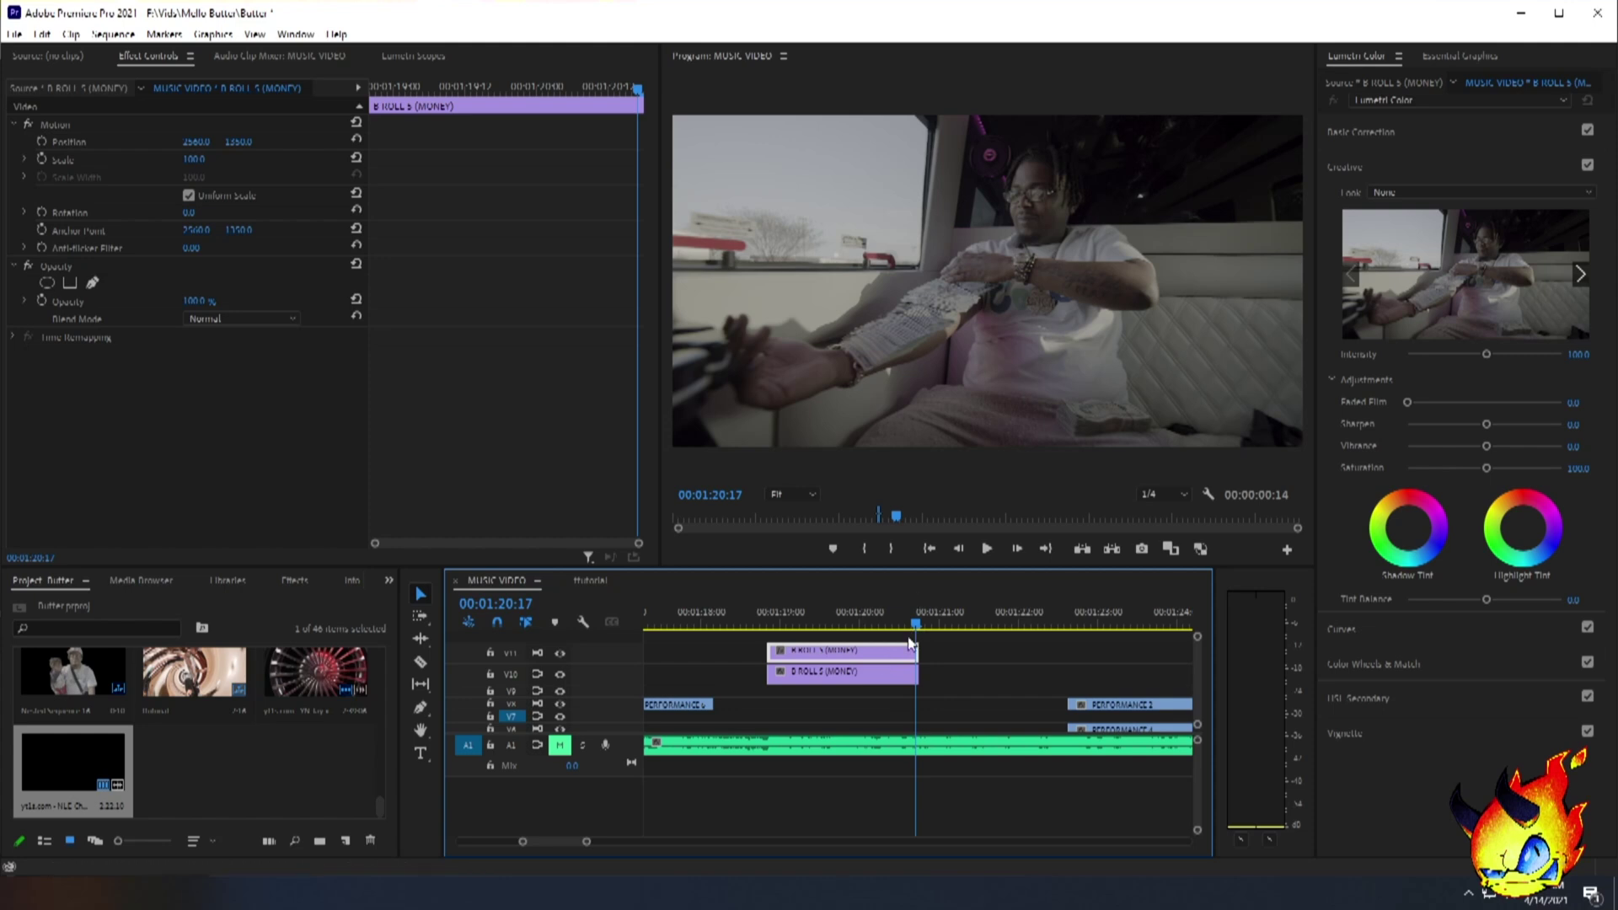
# Add a frame hold to the V11 duplicate at the clip's last frame and delete the part before the held frame.
pyautogui.rightClick(869, 656)
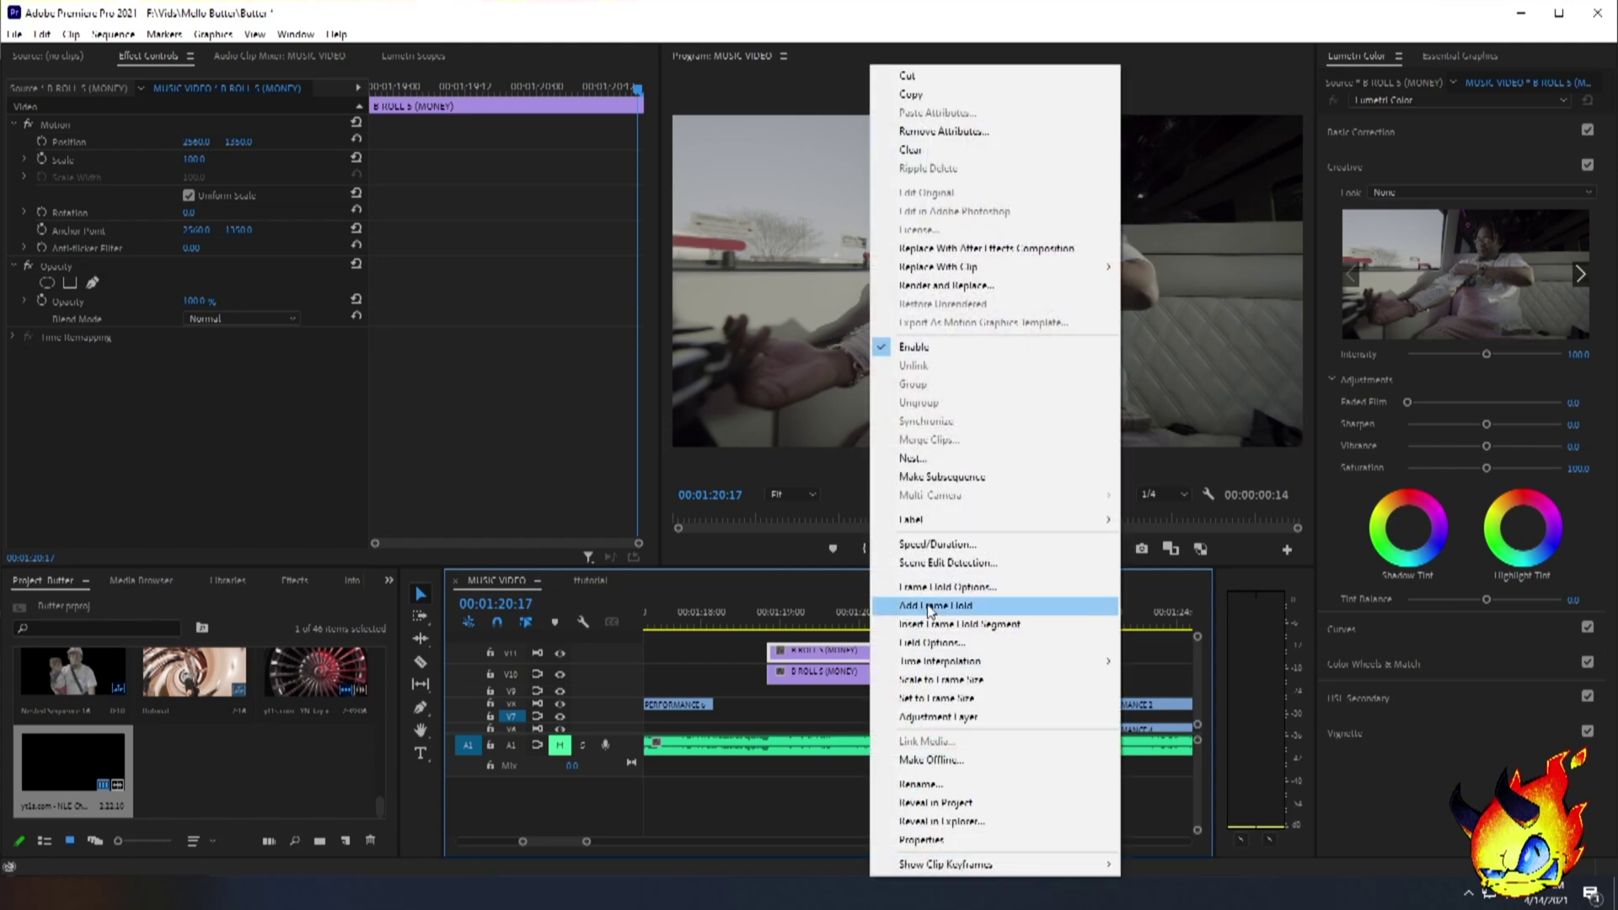
pyautogui.click(969, 502)
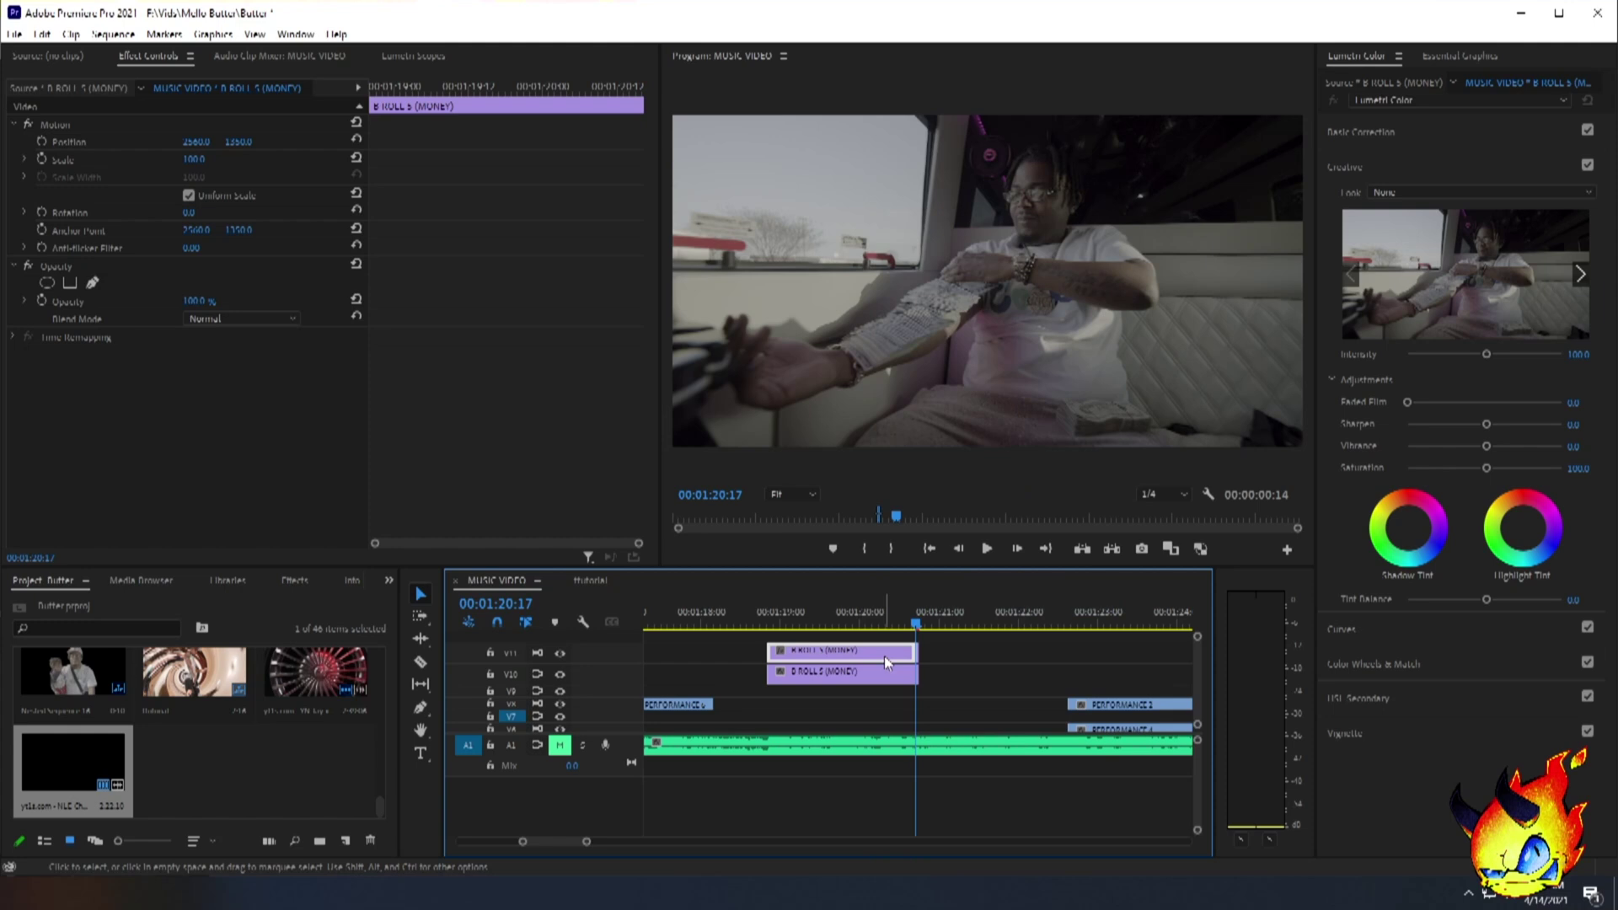
pyautogui.press('Delete')
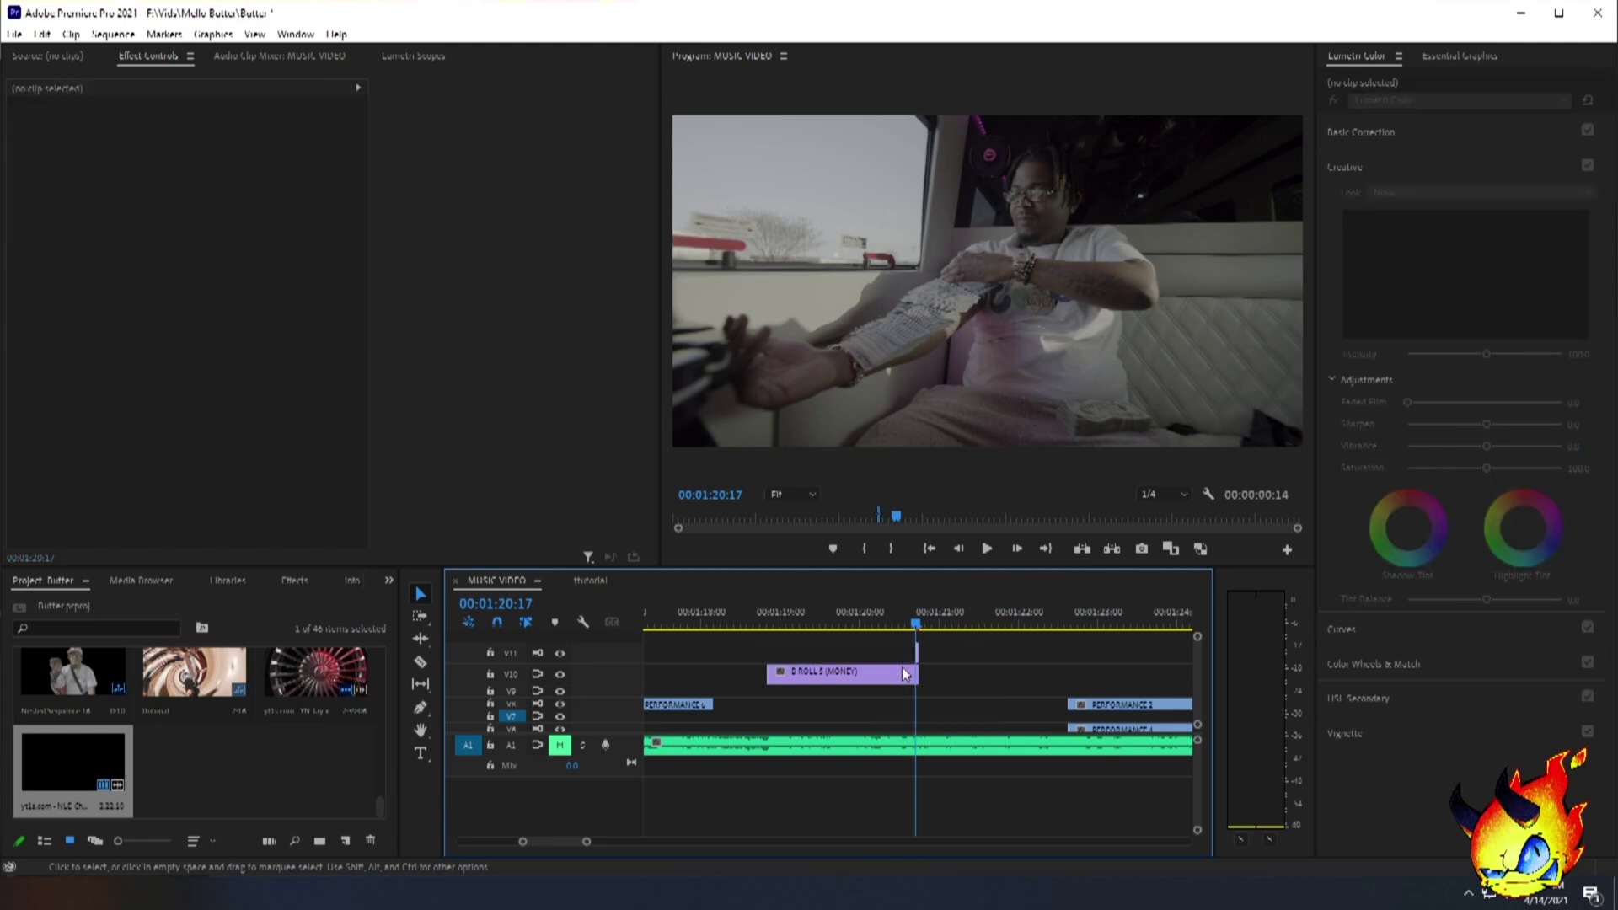
# Extend the held frame on V11 over the following shot, up to 00:01:21:03.
pyautogui.moveTo(587, 841); pyautogui.dragTo(548, 841)
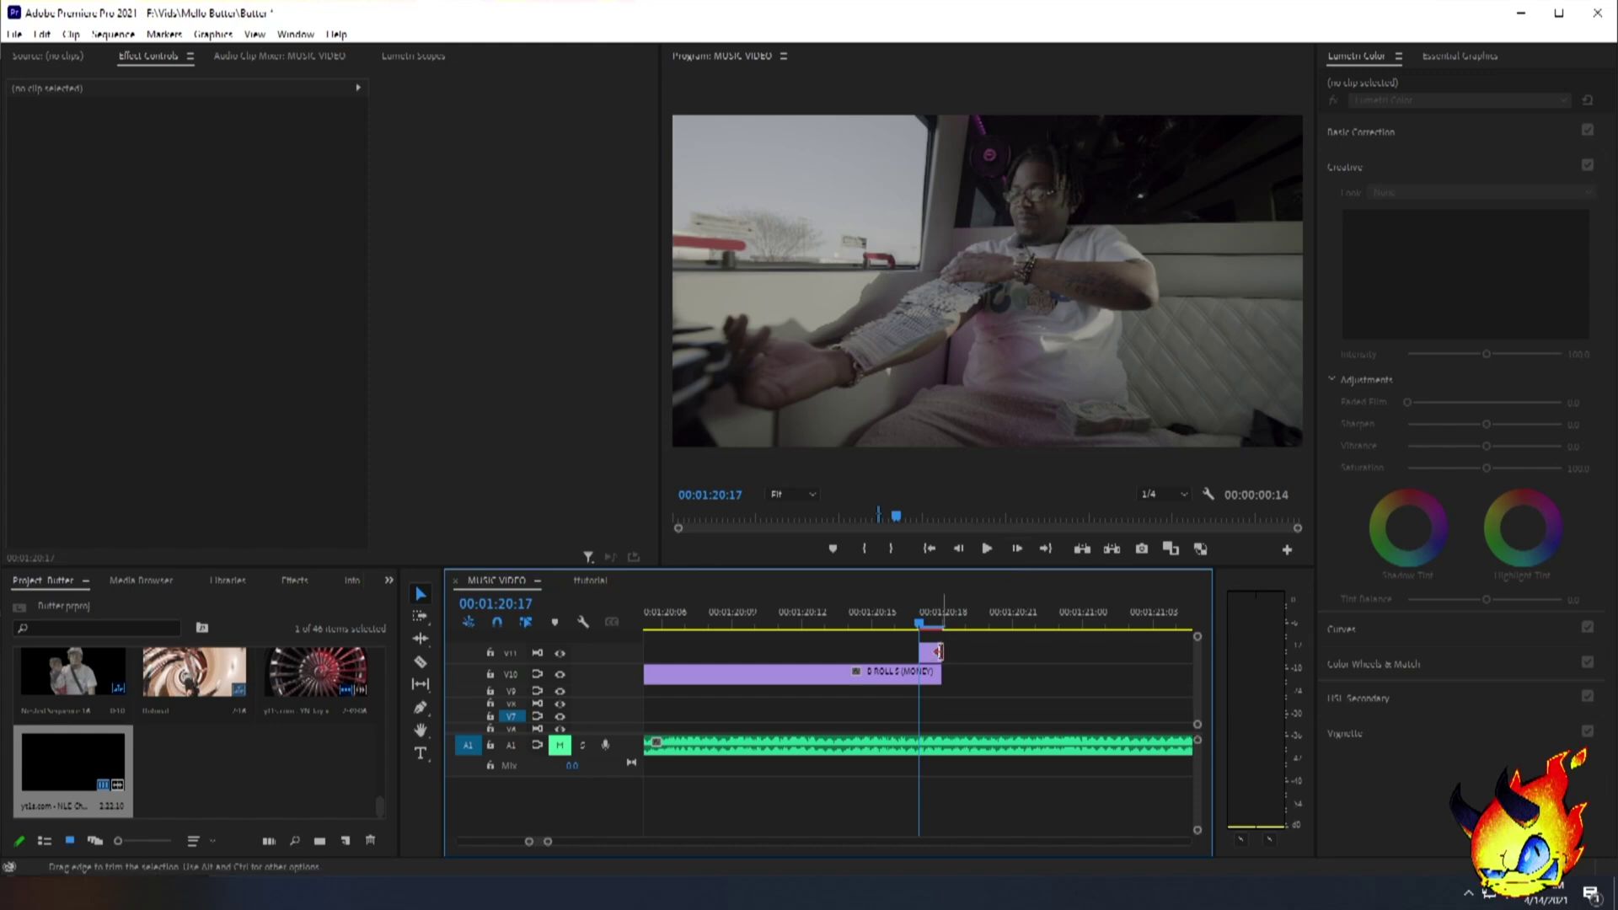
pyautogui.click(942, 651)
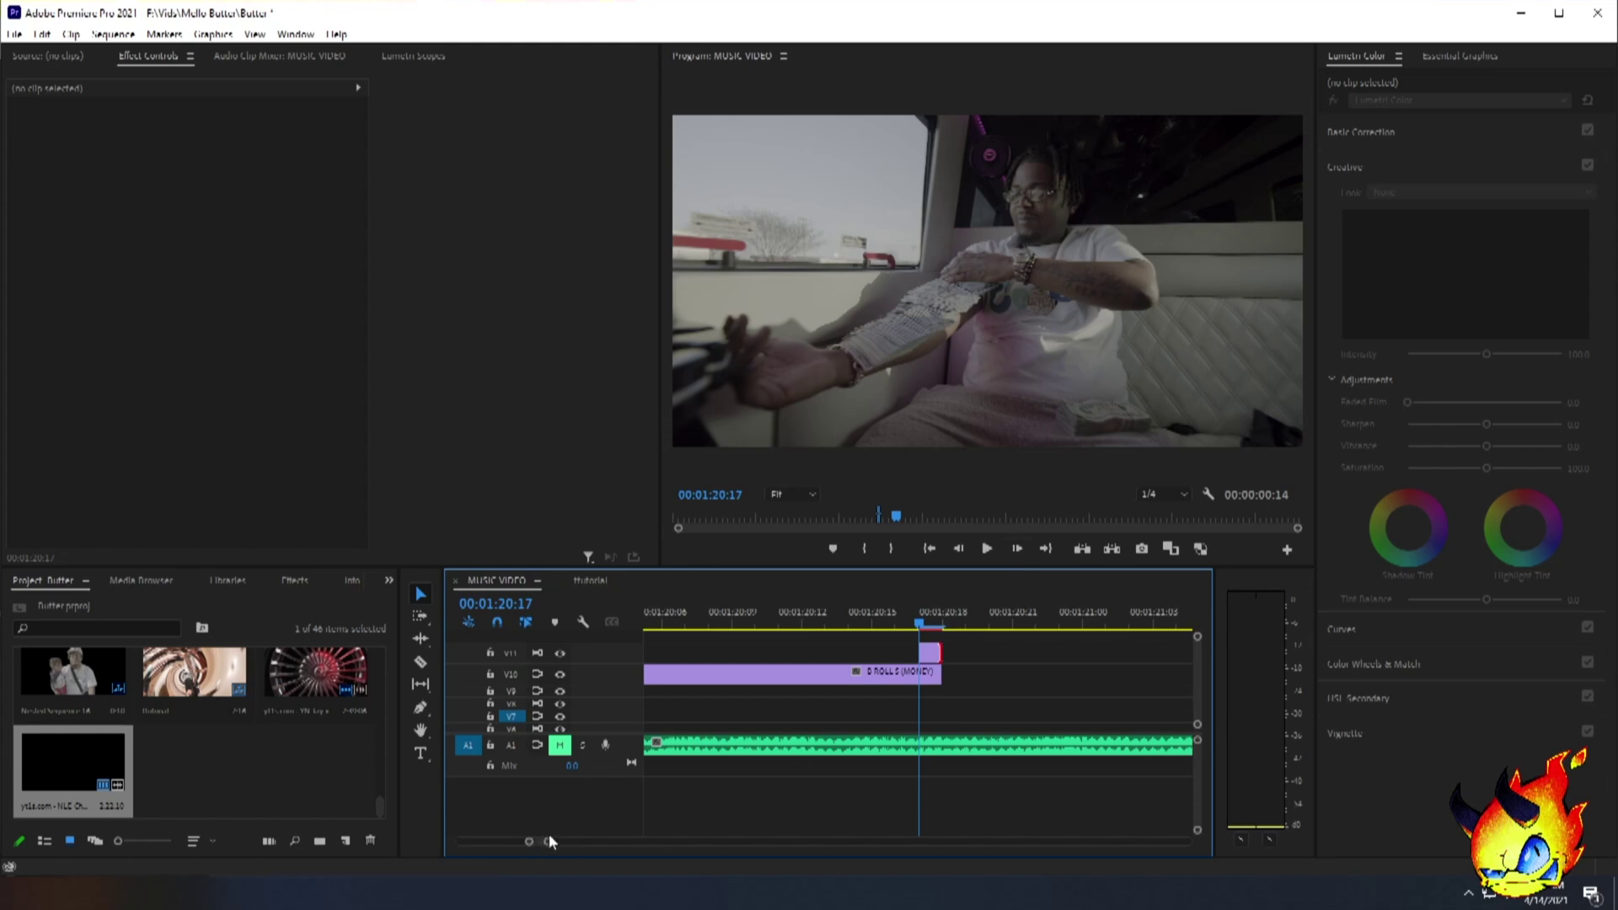
pyautogui.scroll(-3, 551, 845)
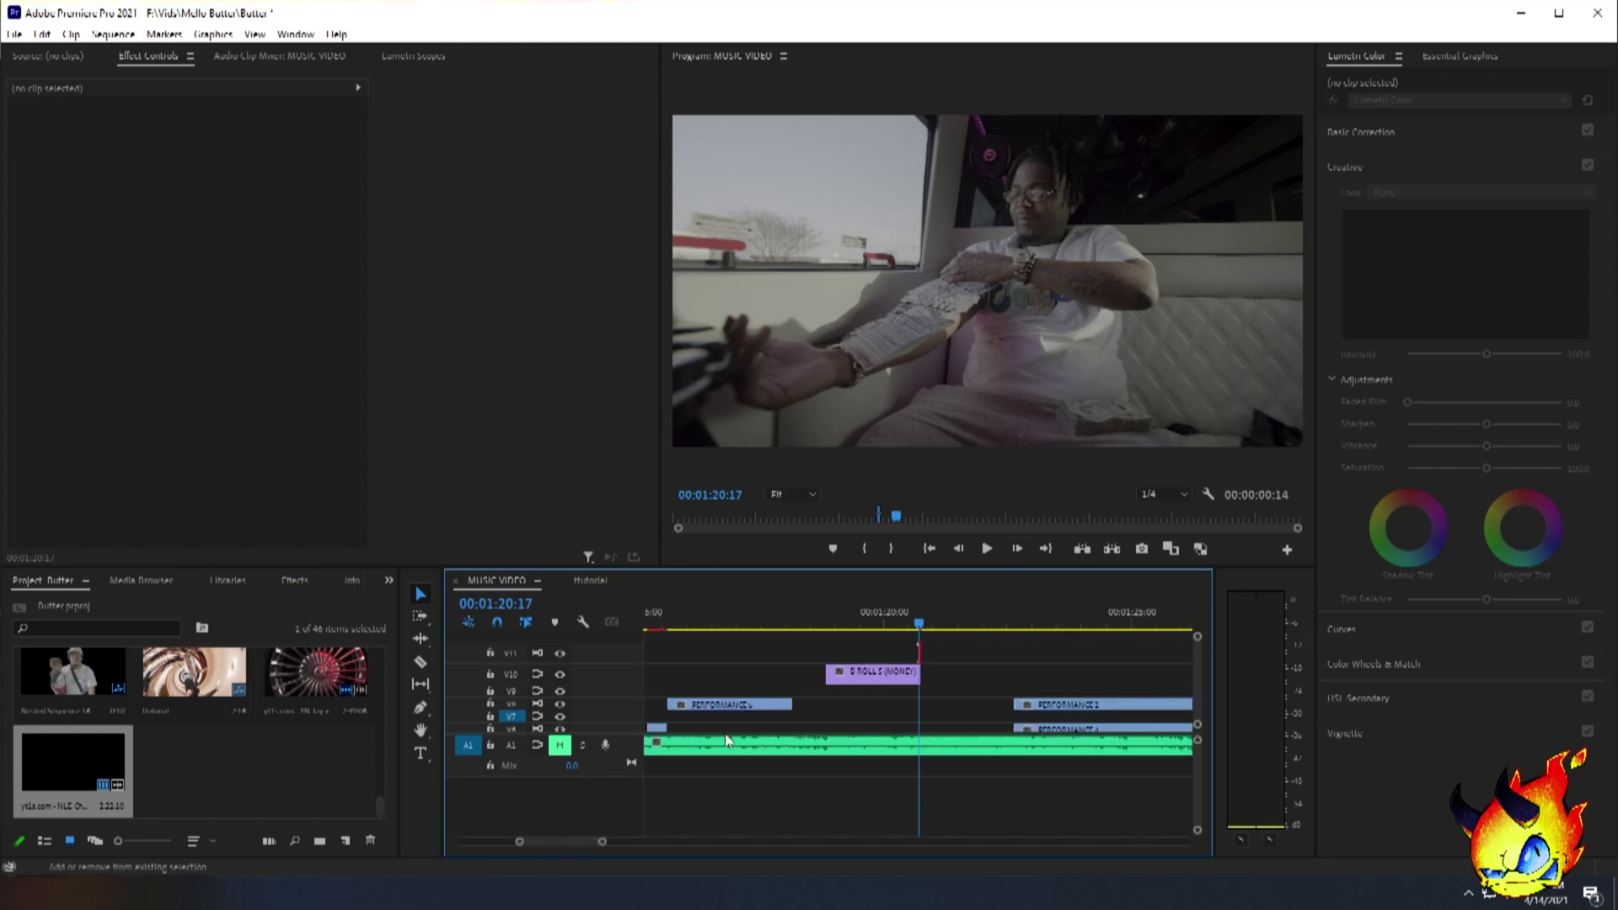
pyautogui.click(1019, 549)
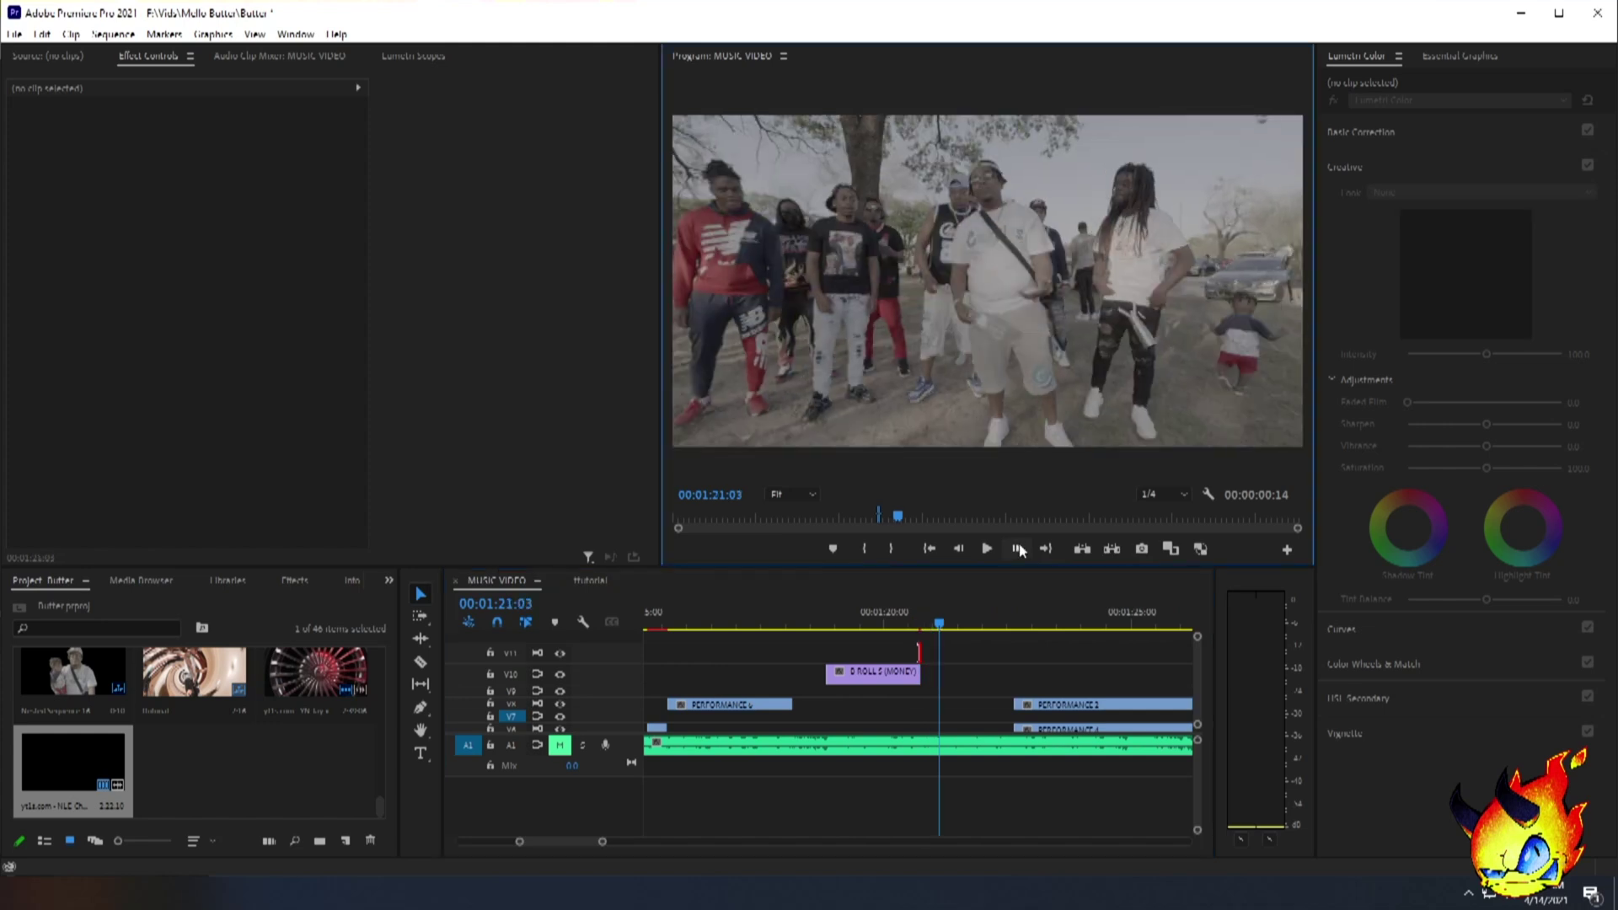
pyautogui.moveTo(919, 651); pyautogui.dragTo(941, 652)
# Play the cut from the B-roll clip through the held frame several times and save the project.
pyautogui.click(892, 625)
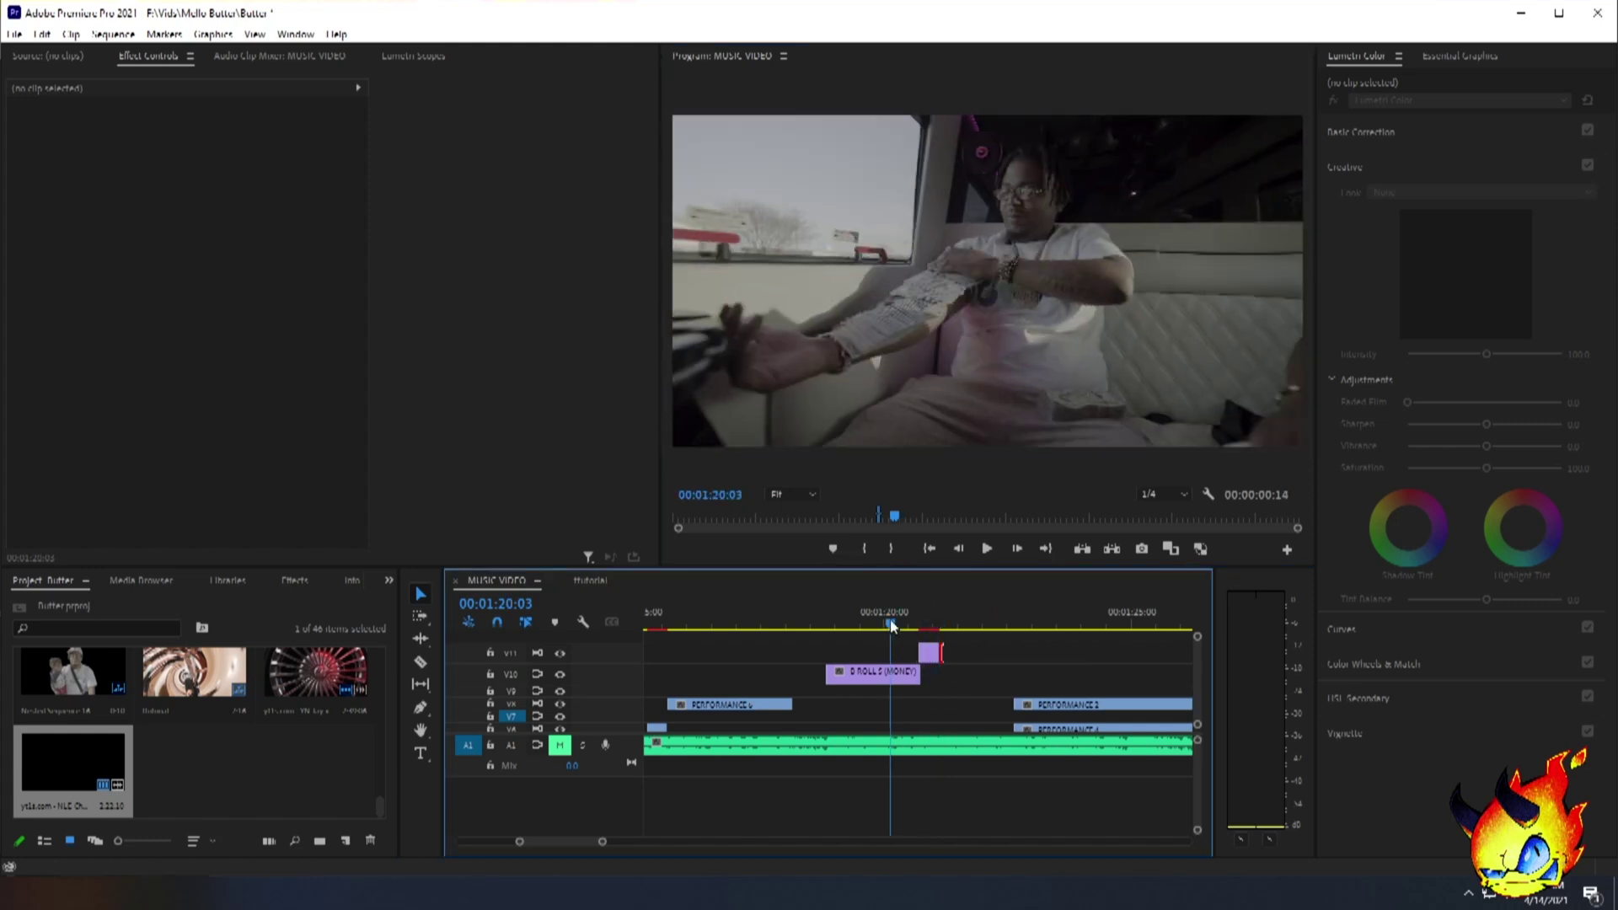
pyautogui.click(984, 552)
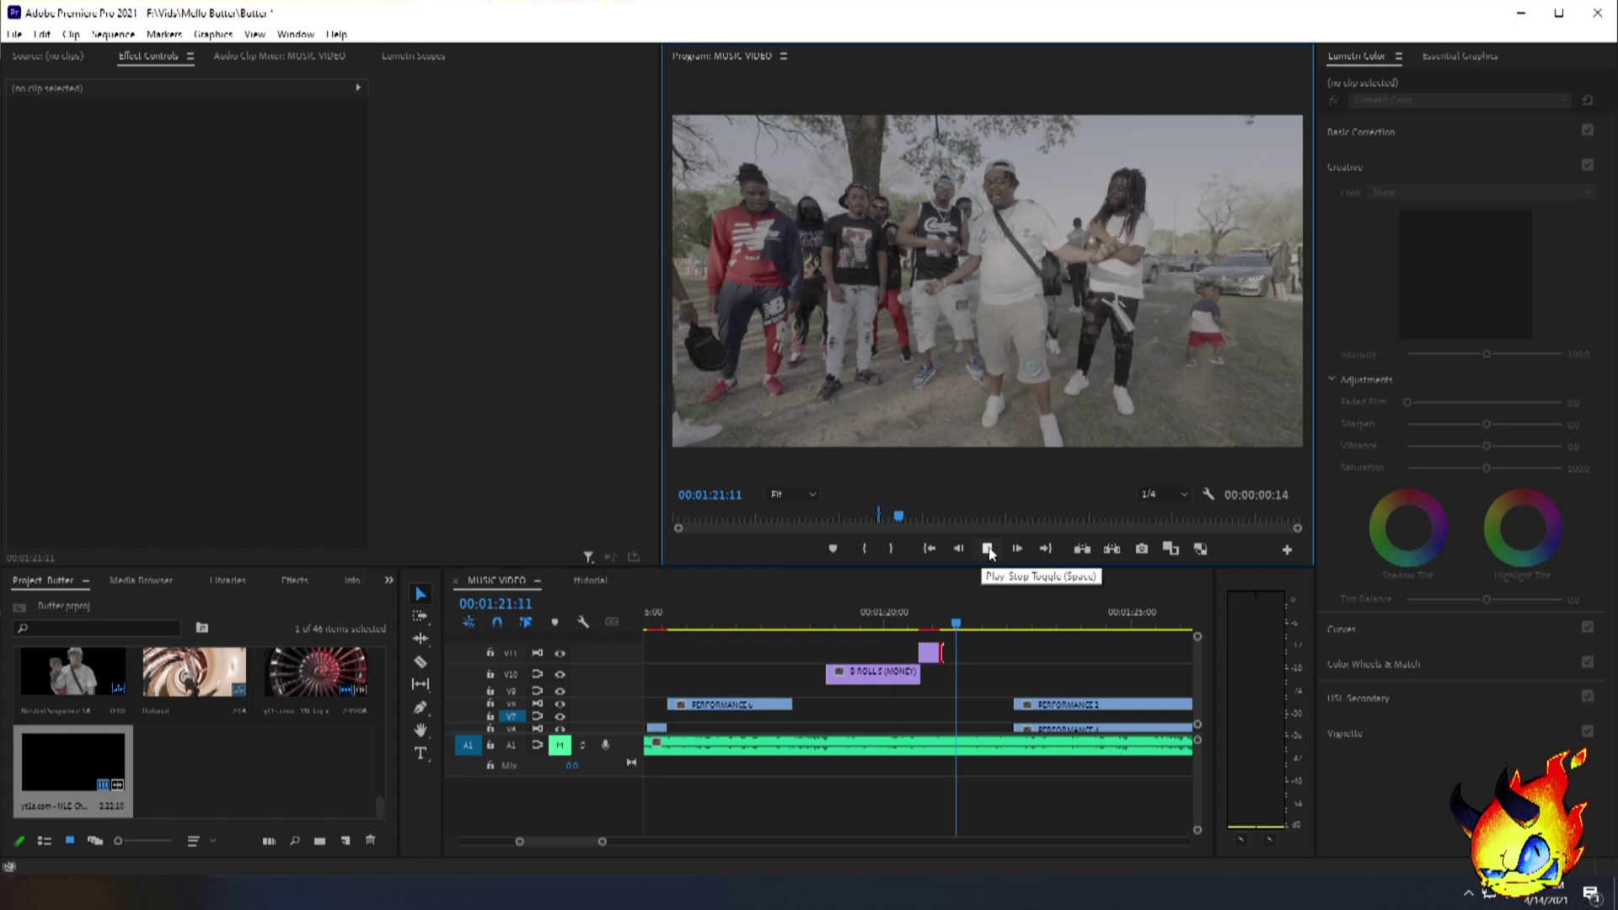
pyautogui.click(902, 625)
pyautogui.press('space')
pyautogui.press('space')
pyautogui.press('space')
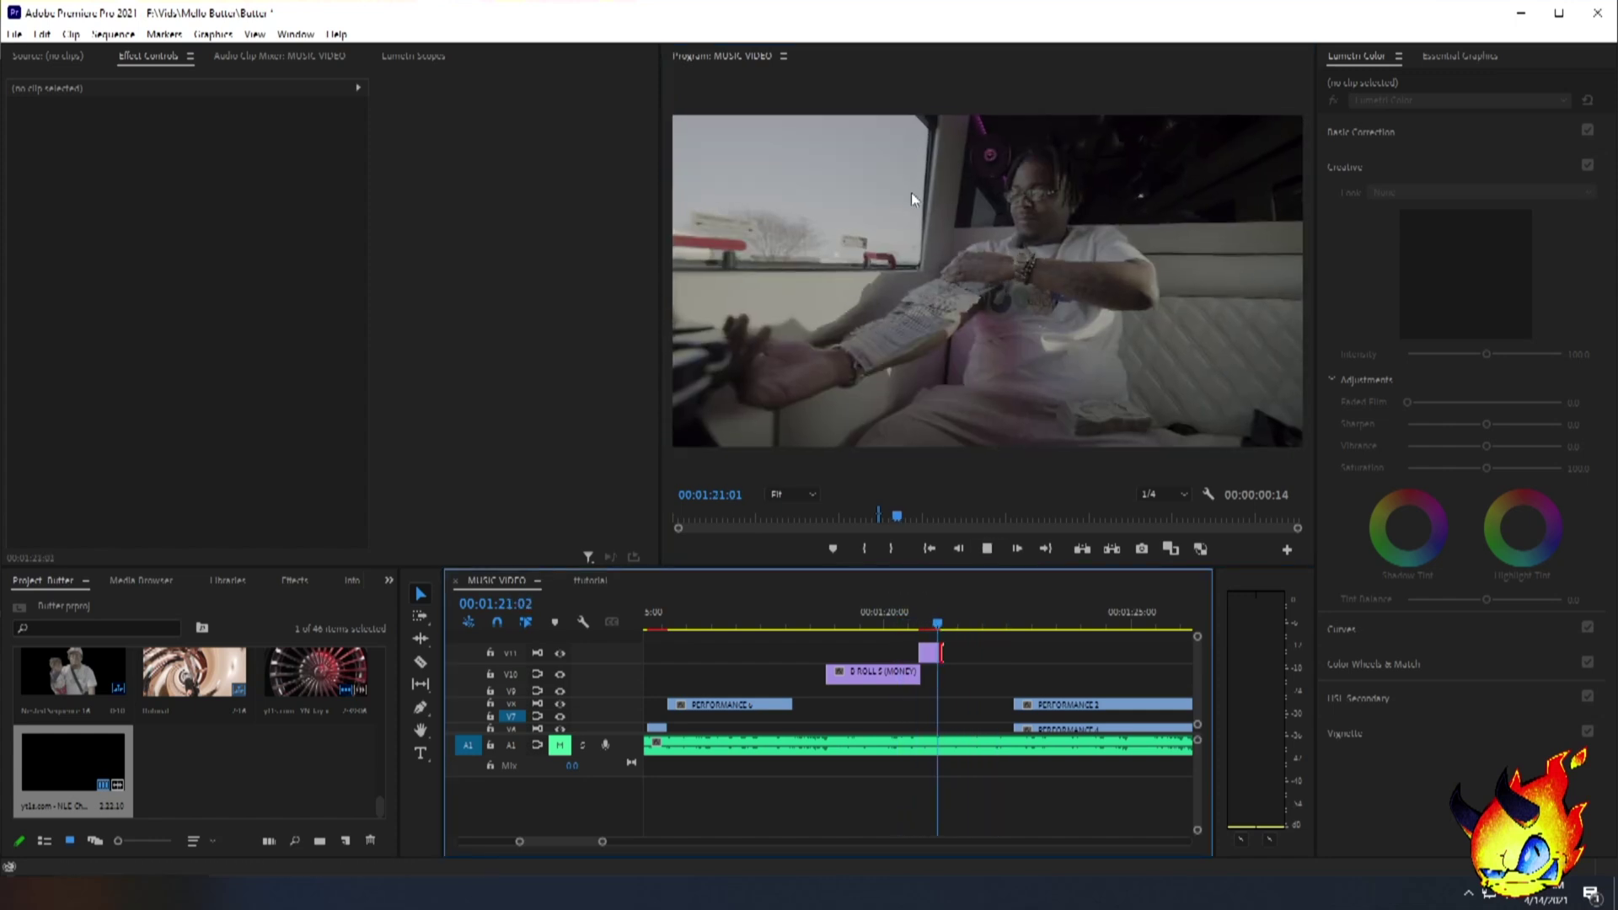
pyautogui.hotkey('ctrl', 's')
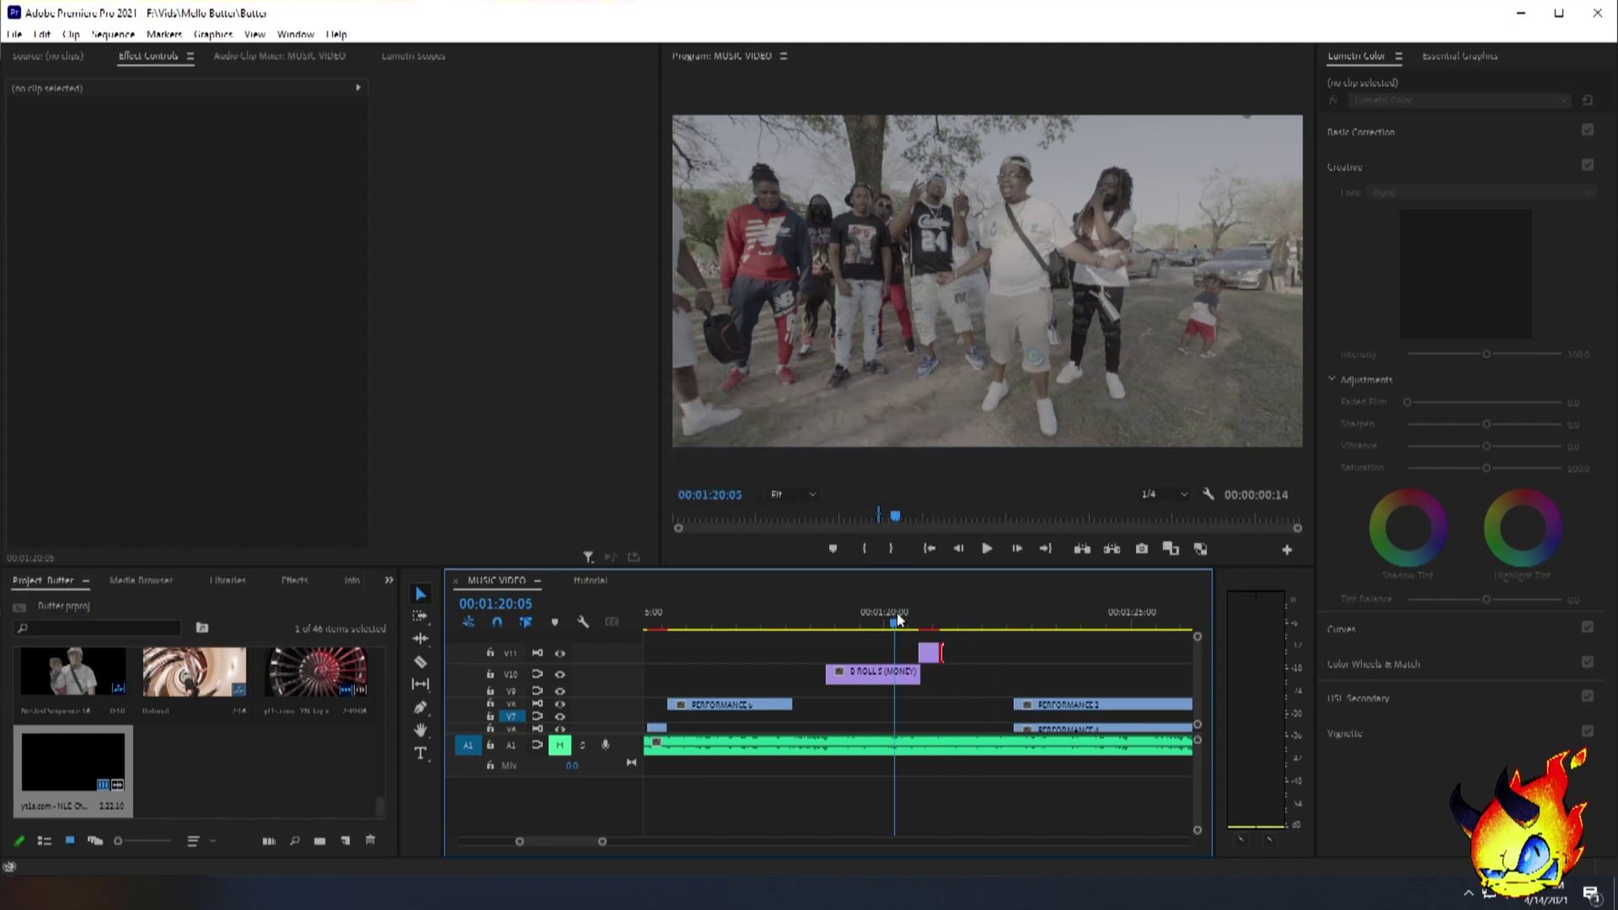
# Draw a closed free-form opacity mask on the V11 held frame around the seated man, following his outstretched arm, head and body.
pyautogui.click(921, 623)
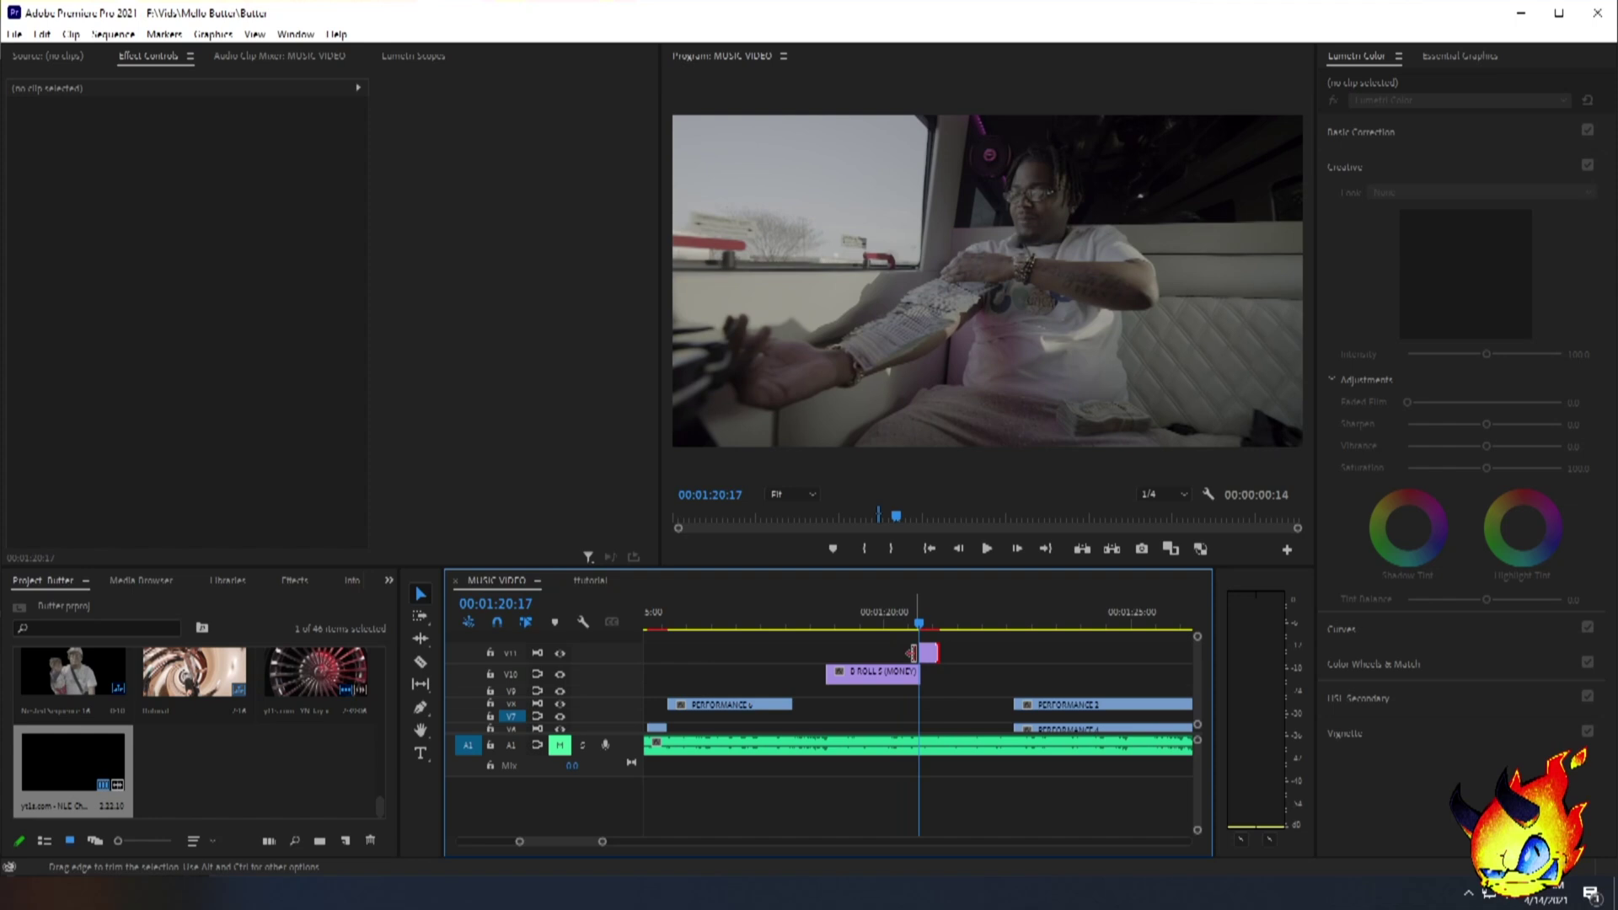
pyautogui.moveTo(602, 846); pyautogui.dragTo(580, 842)
pyautogui.click(978, 652)
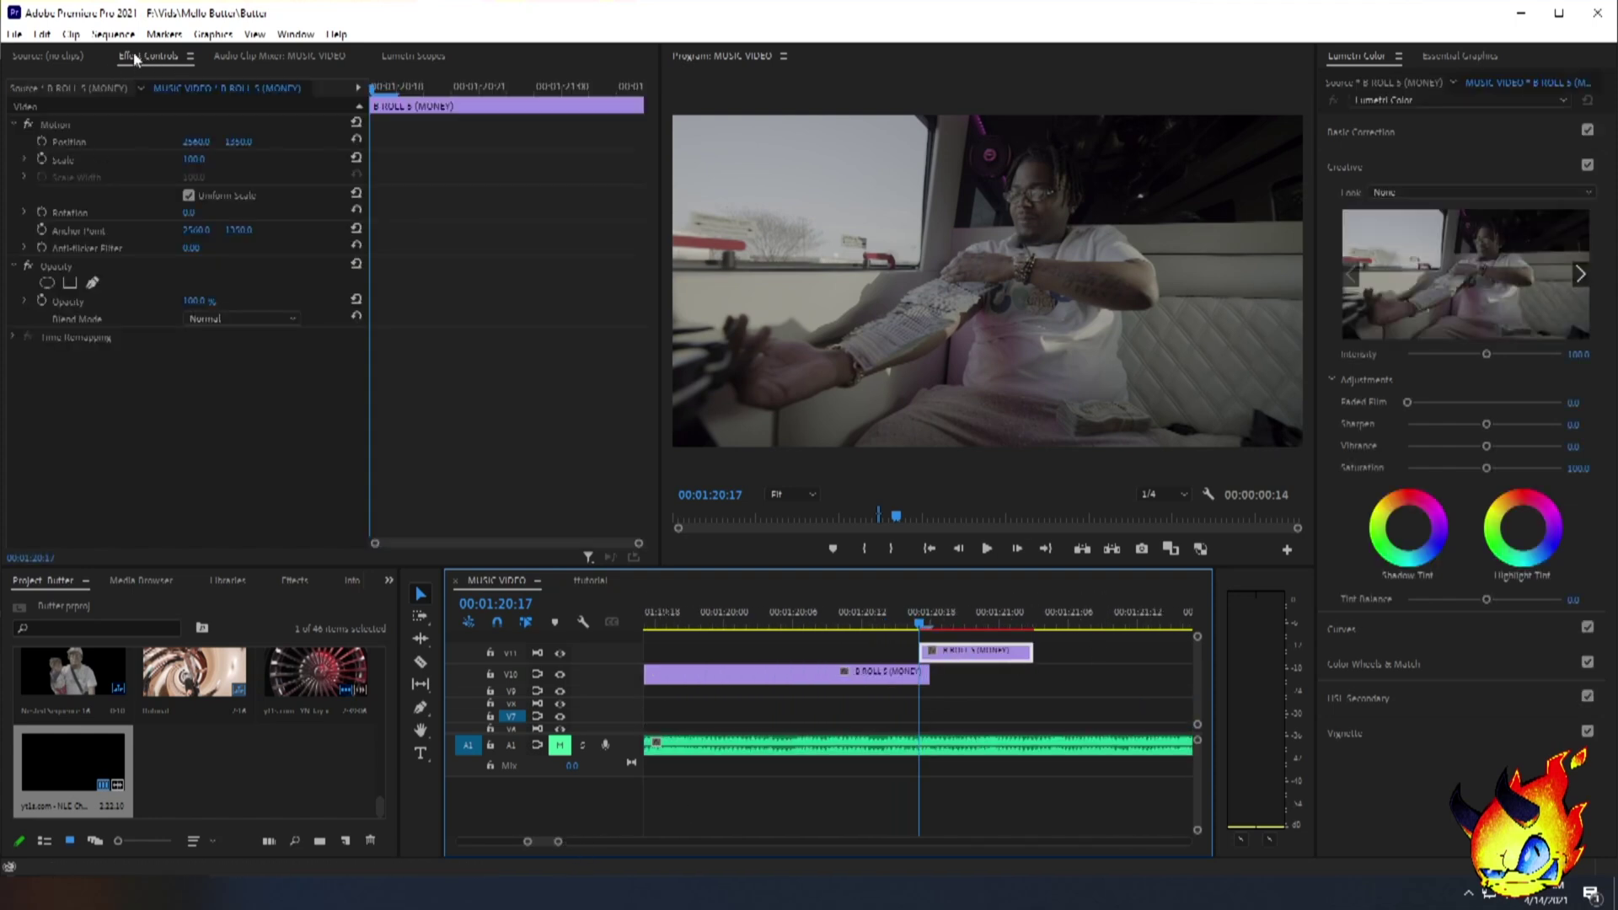
pyautogui.click(92, 283)
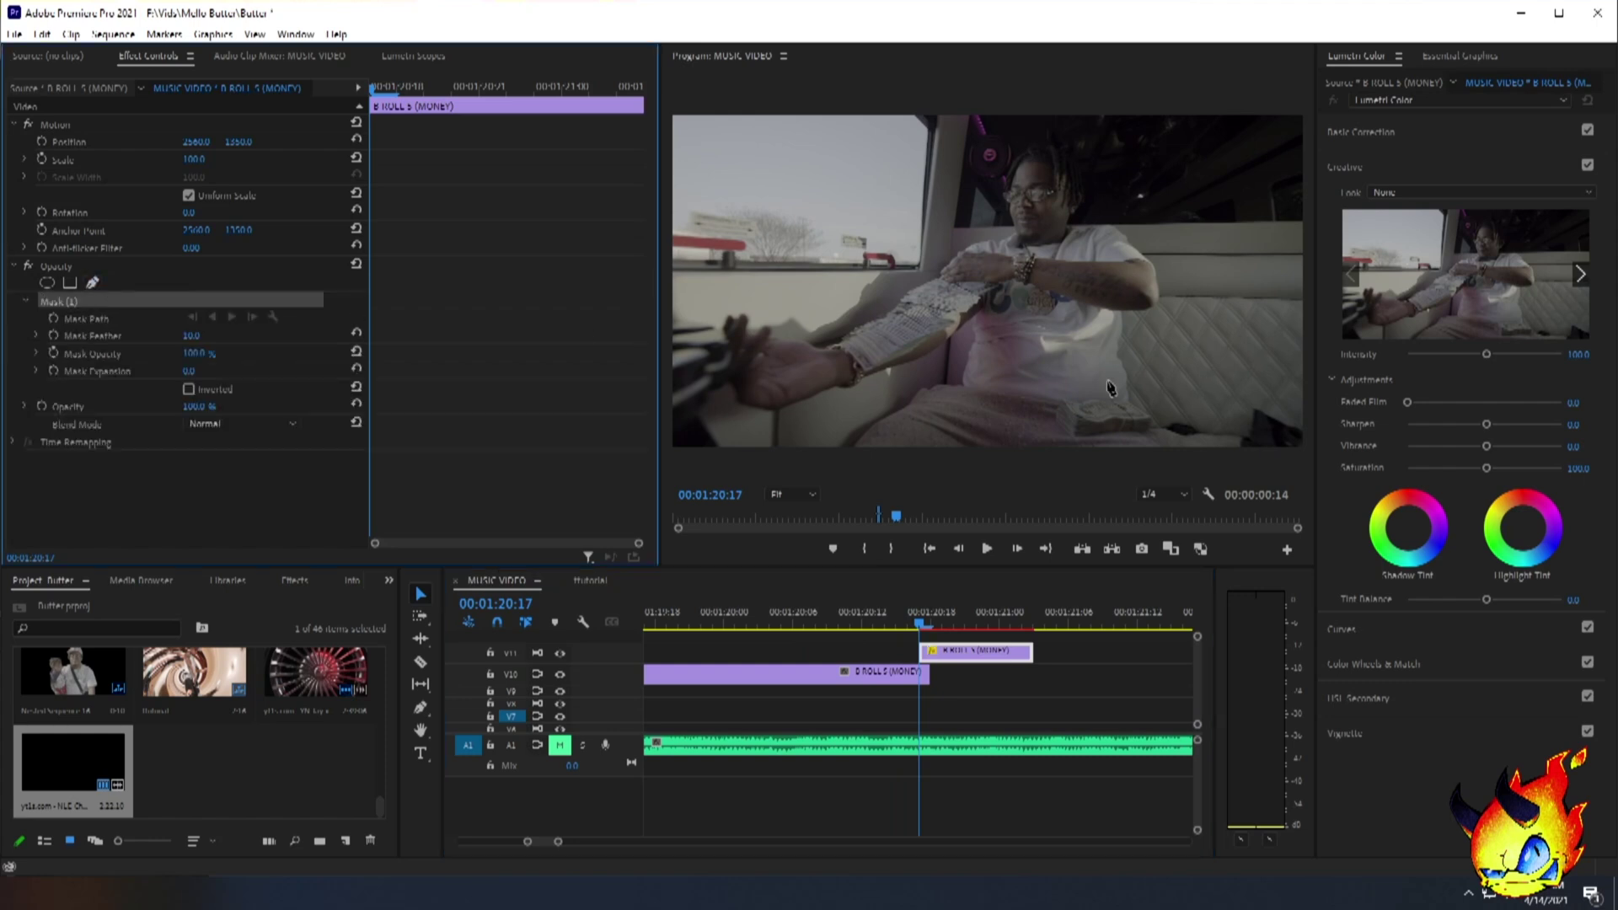
pyautogui.click(857, 445)
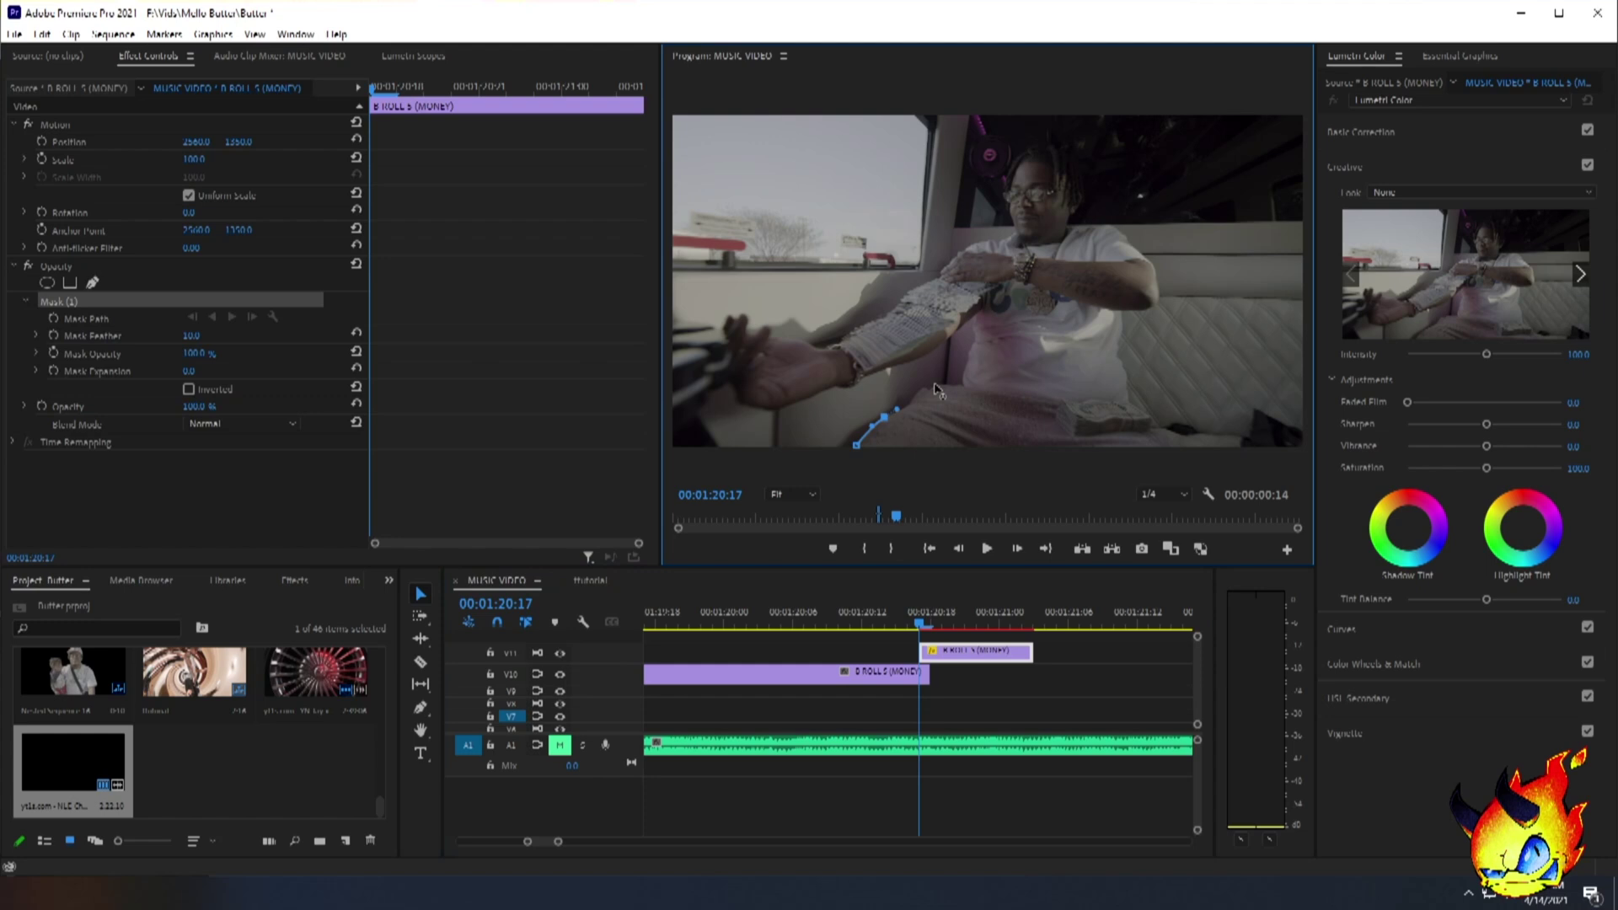
pyautogui.click(971, 349)
pyautogui.click(976, 312)
pyautogui.click(933, 350)
pyautogui.click(864, 376)
pyautogui.click(830, 388)
pyautogui.moveTo(773, 409); pyautogui.dragTo(755, 409)
pyautogui.moveTo(737, 396); pyautogui.dragTo(727, 376)
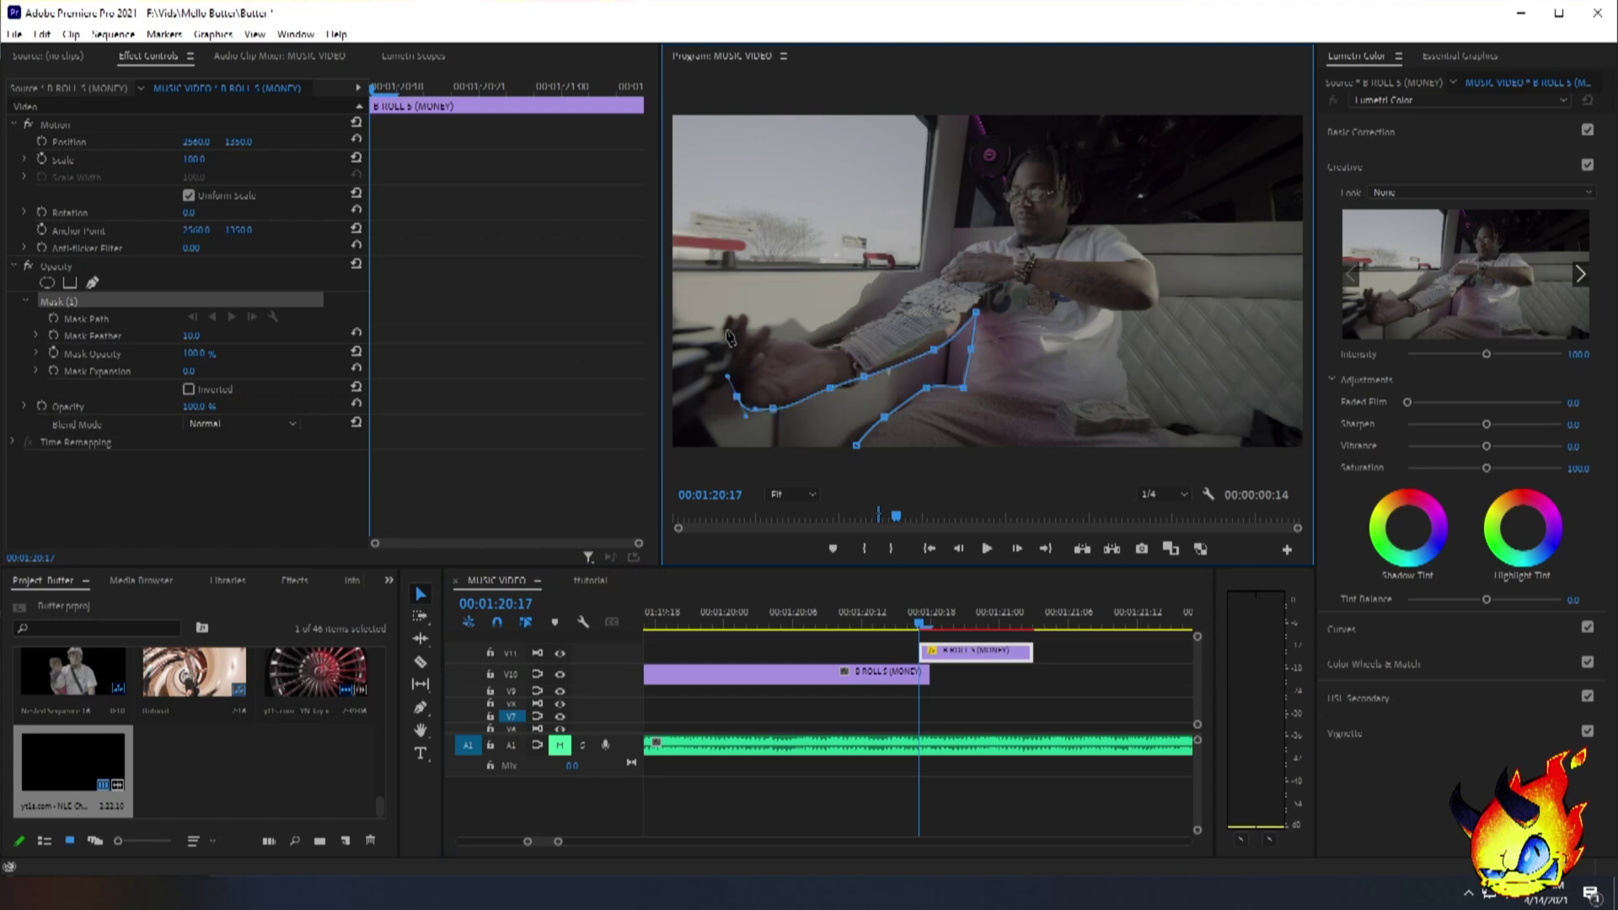
pyautogui.click(961, 254)
pyautogui.click(988, 242)
pyautogui.click(1016, 230)
pyautogui.click(1008, 182)
pyautogui.click(1022, 149)
pyautogui.click(1040, 148)
pyautogui.click(1056, 149)
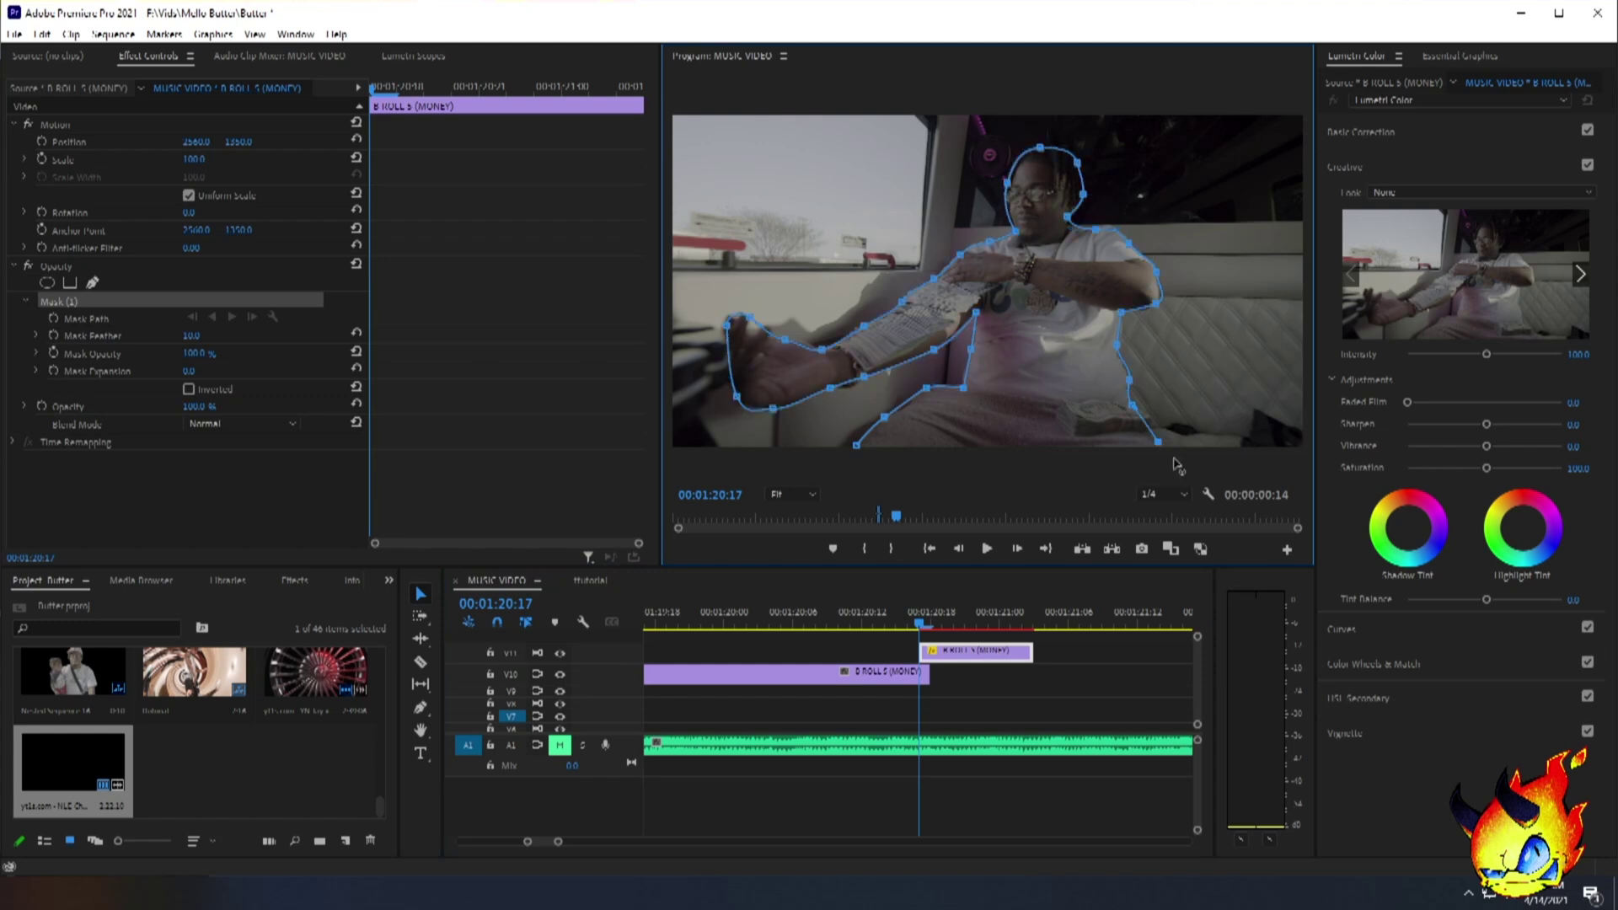
pyautogui.click(856, 445)
# Trim the start of the masked held frame to where the V10 B-roll clip ends, and play the result.
pyautogui.click(952, 691)
pyautogui.moveTo(937, 652); pyautogui.dragTo(949, 652)
pyautogui.click(842, 616)
pyautogui.click(988, 547)
pyautogui.moveTo(558, 841); pyautogui.dragTo(572, 841)
# Contract the mask expansion on the held frame, soften the mask's feather, and play the transition.
pyautogui.moveTo(189, 371); pyautogui.dragTo(185, 371)
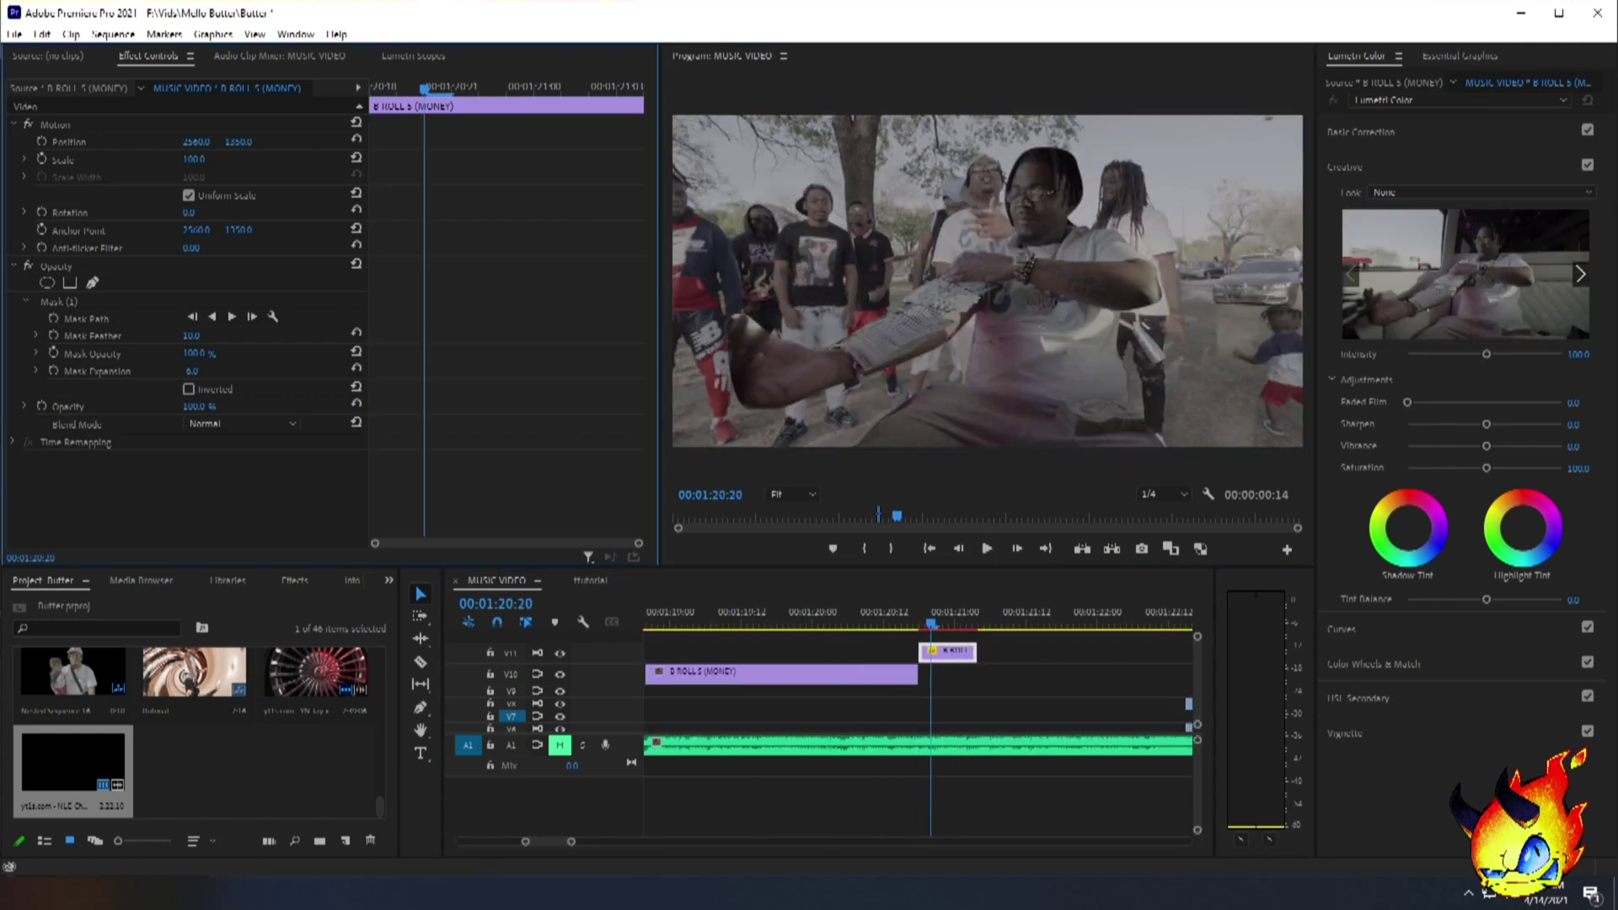
pyautogui.click(987, 549)
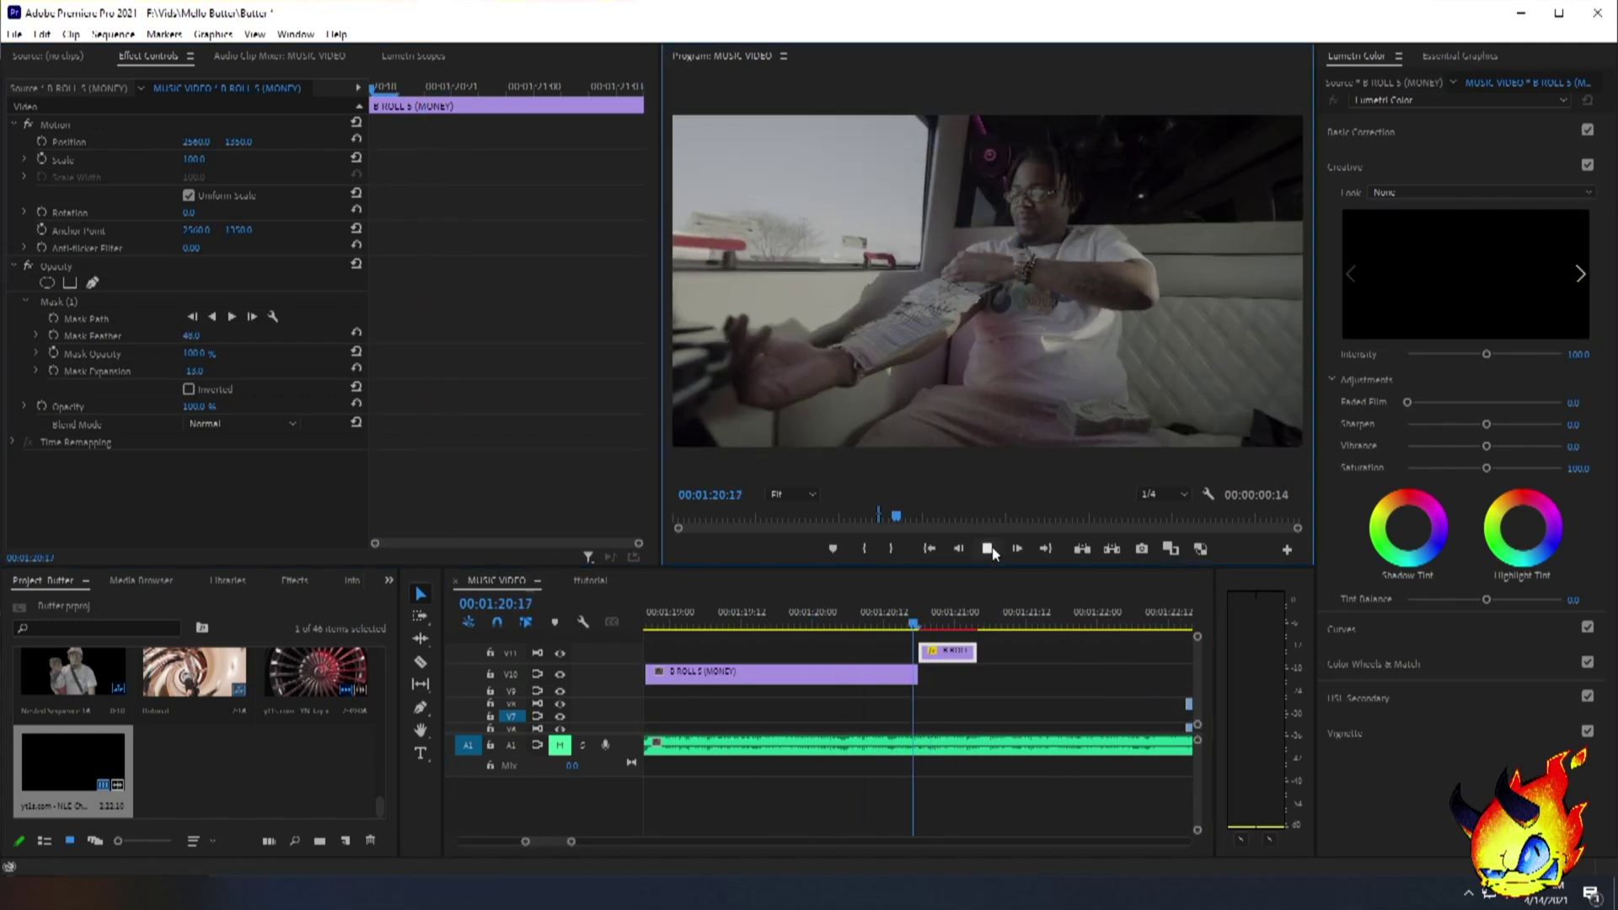
pyautogui.click(988, 549)
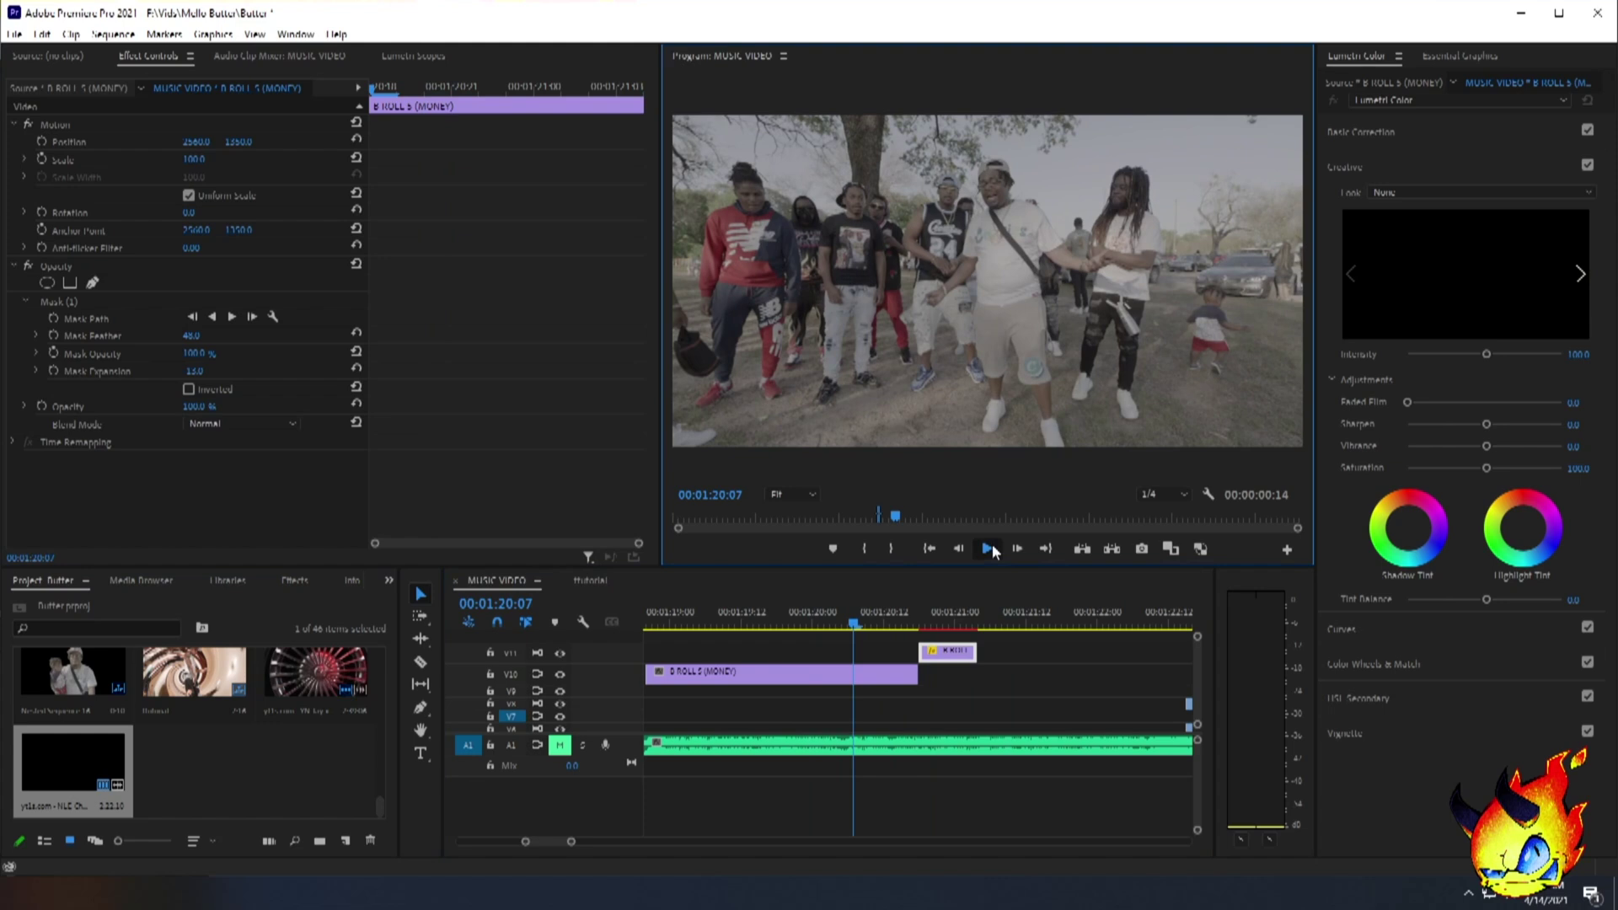
# Nest the masked held frame on V11 after playing the transition once more, and save the project.
pyautogui.click(988, 548)
pyautogui.click(901, 608)
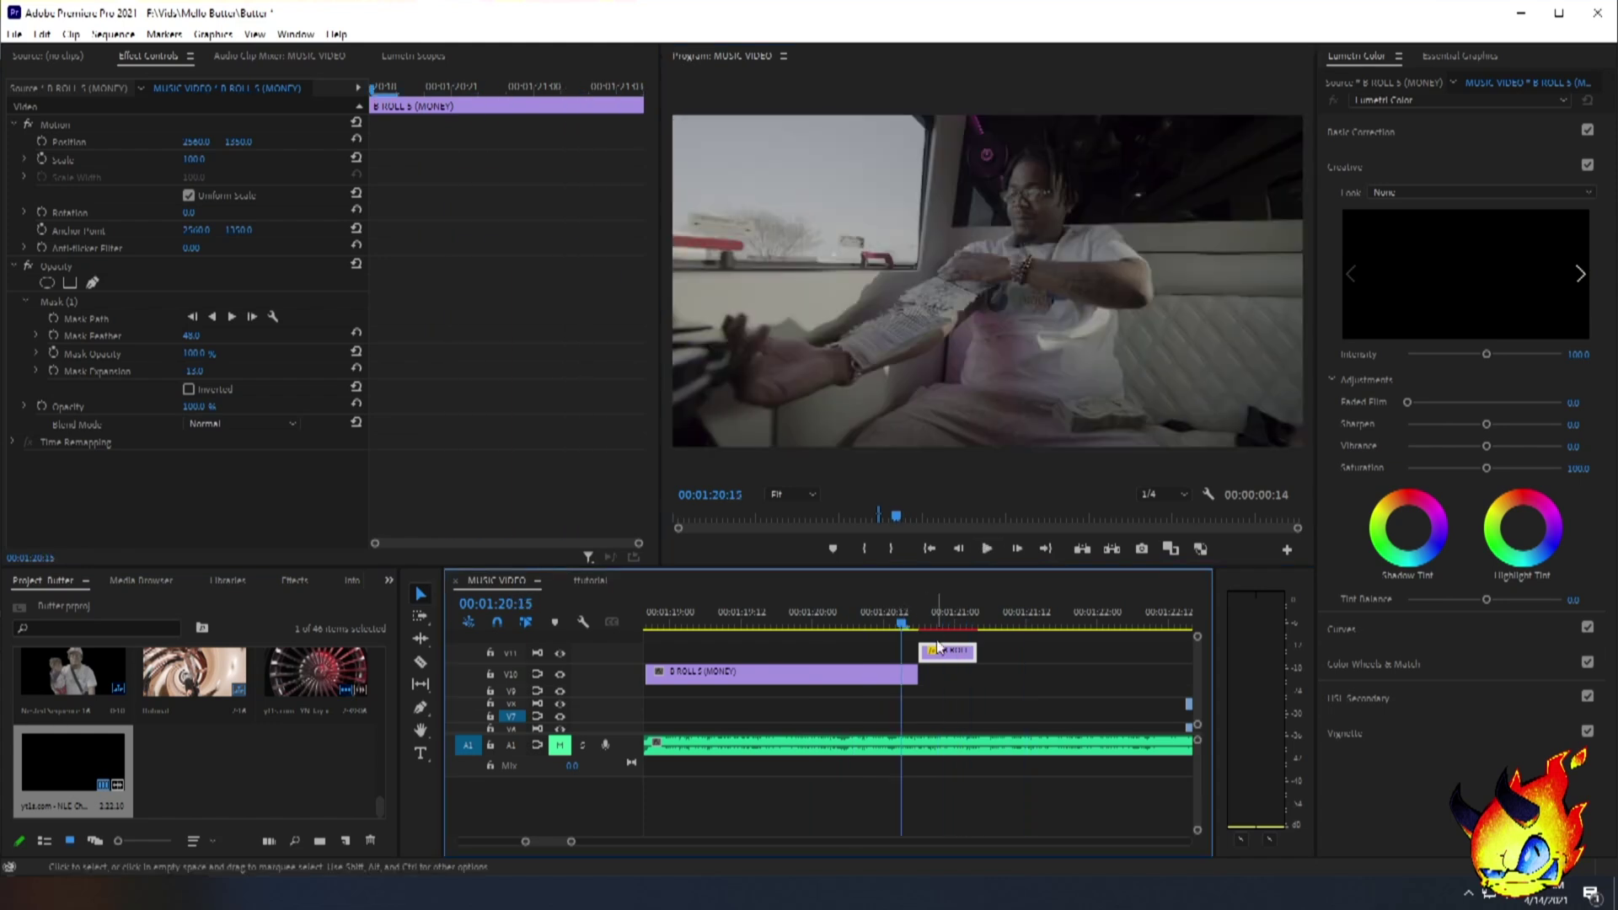
pyautogui.moveTo(921, 621); pyautogui.dragTo(950, 625)
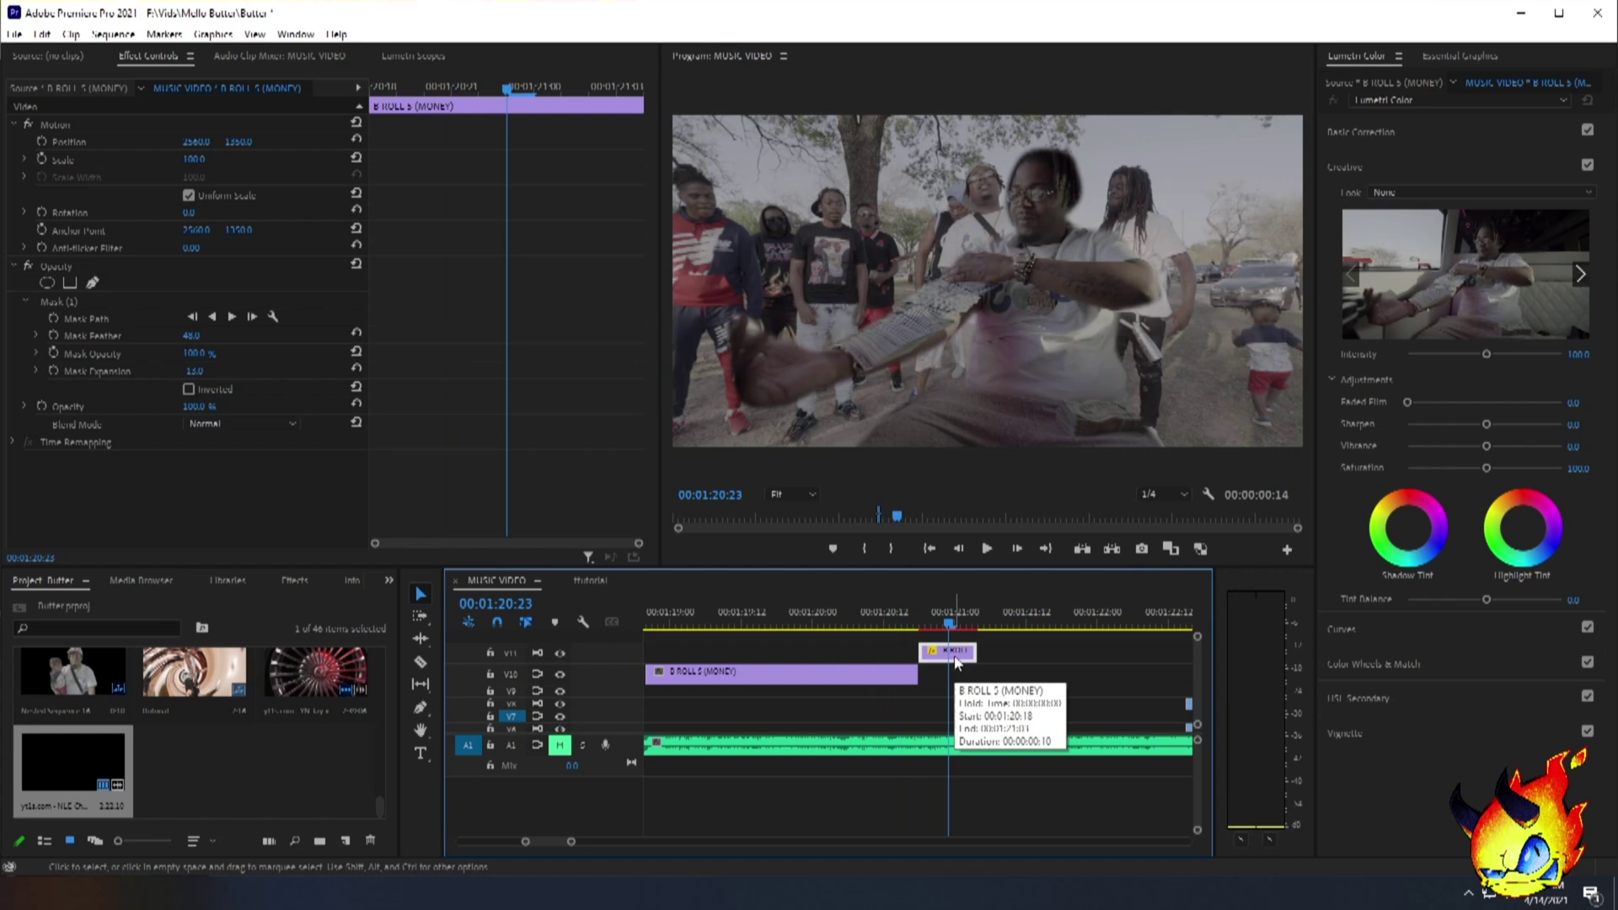
pyautogui.rightClick(958, 663)
pyautogui.click(935, 675)
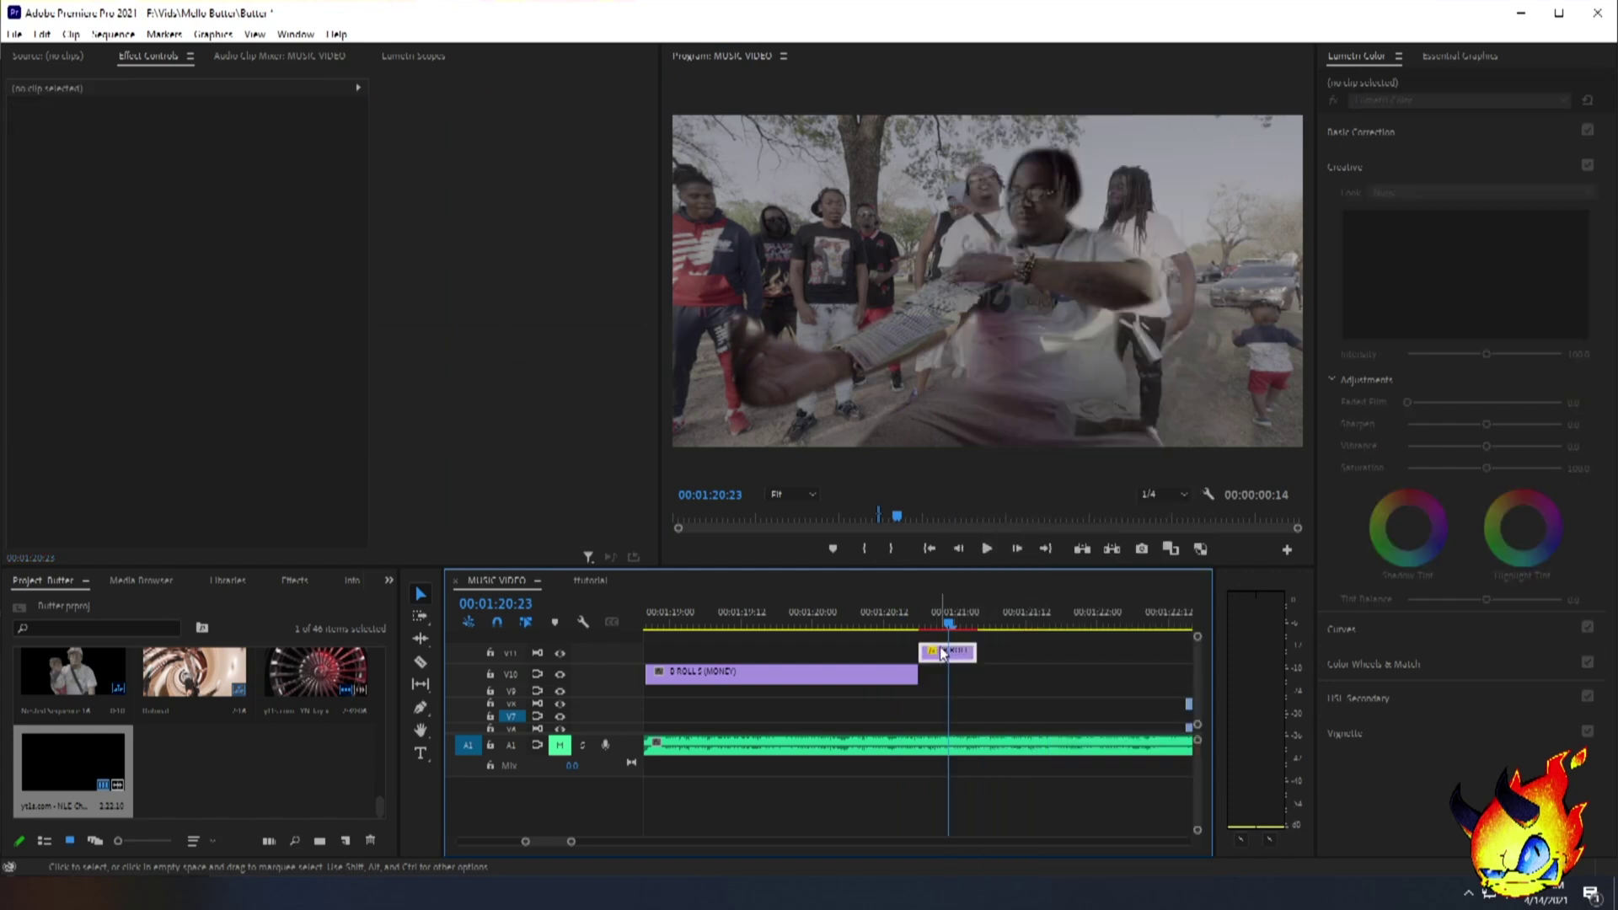
pyautogui.rightClick(945, 654)
pyautogui.click(997, 458)
pyautogui.click(769, 465)
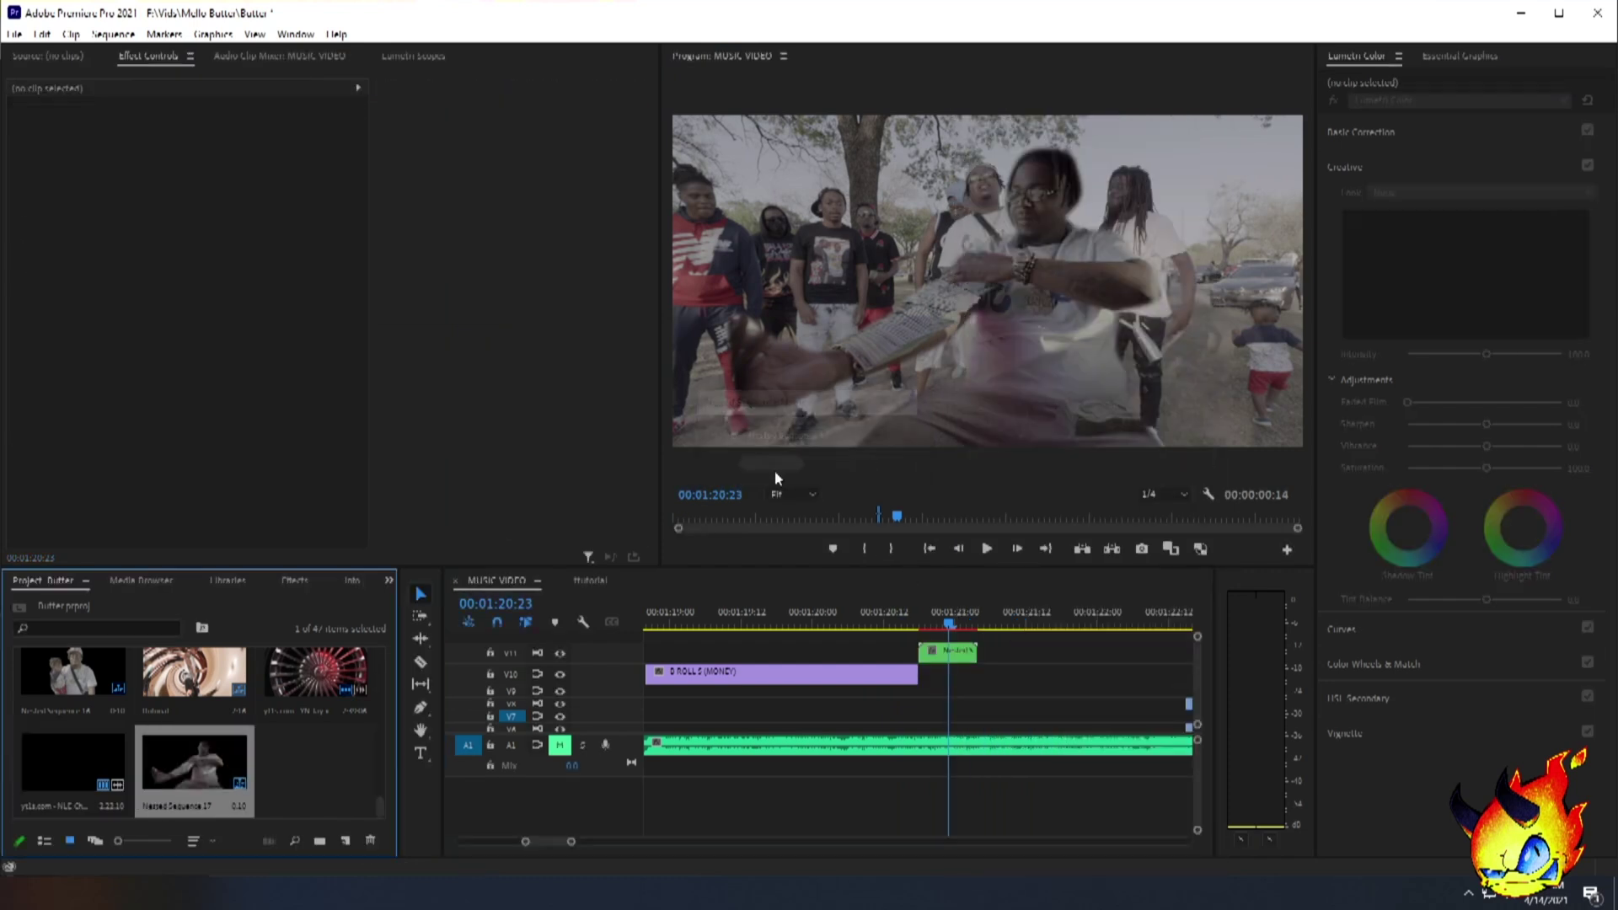
pyautogui.click(922, 622)
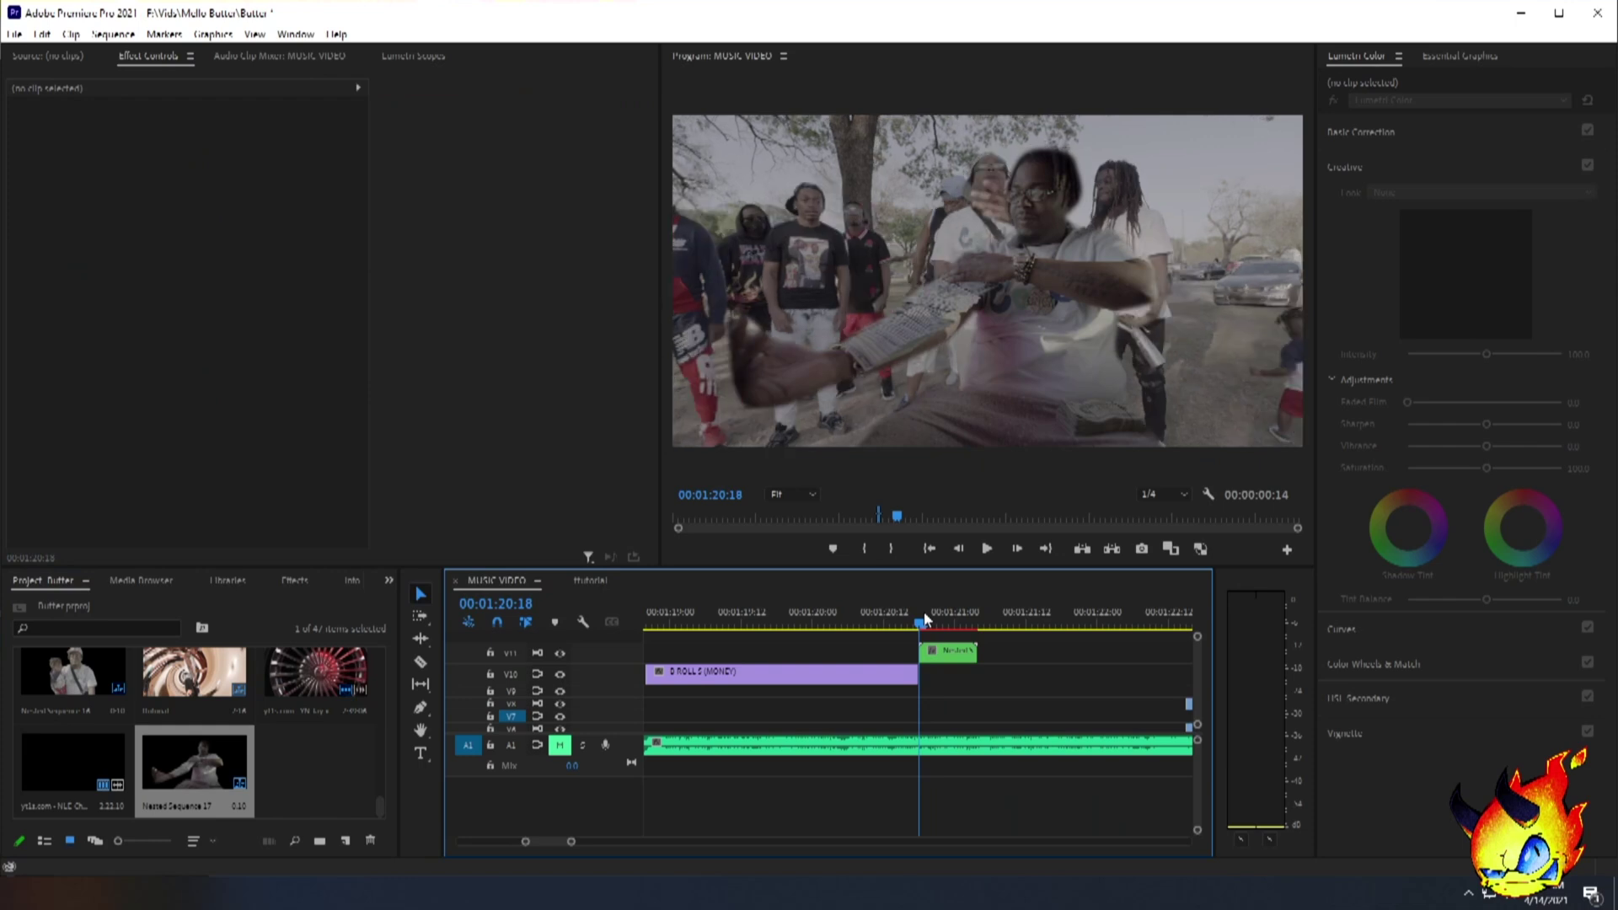
pyautogui.hotkey('ctrl', 's')
# Find the Basic 3D video effect and apply it to the nested held frame on V11.
pyautogui.moveTo(925, 620); pyautogui.dragTo(944, 628)
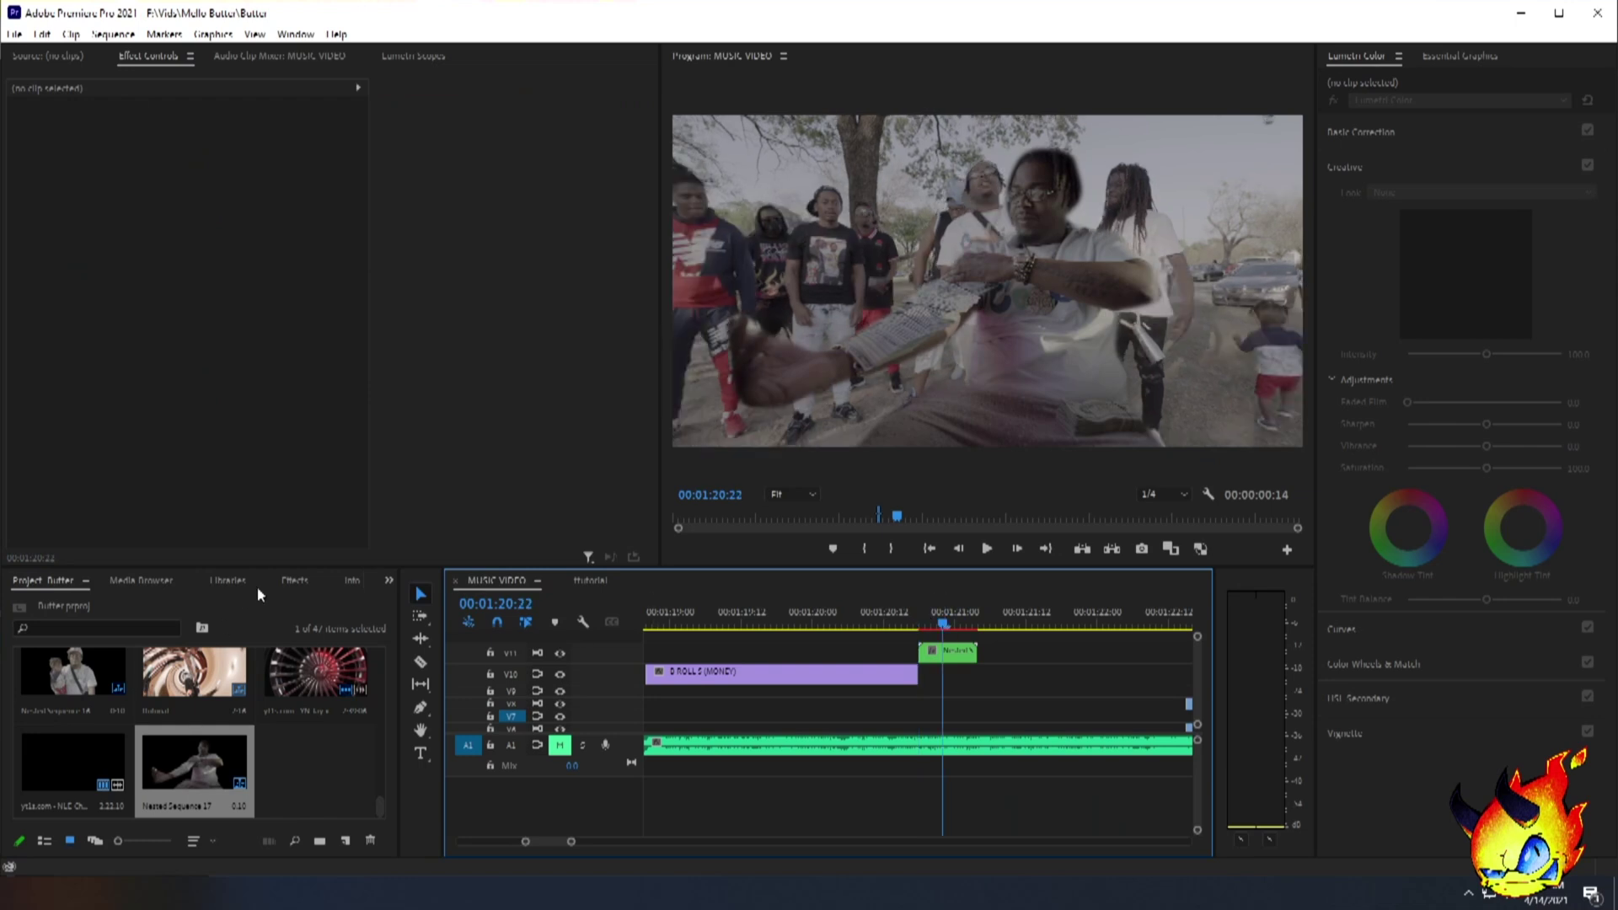
pyautogui.hotkey('shift', '7')
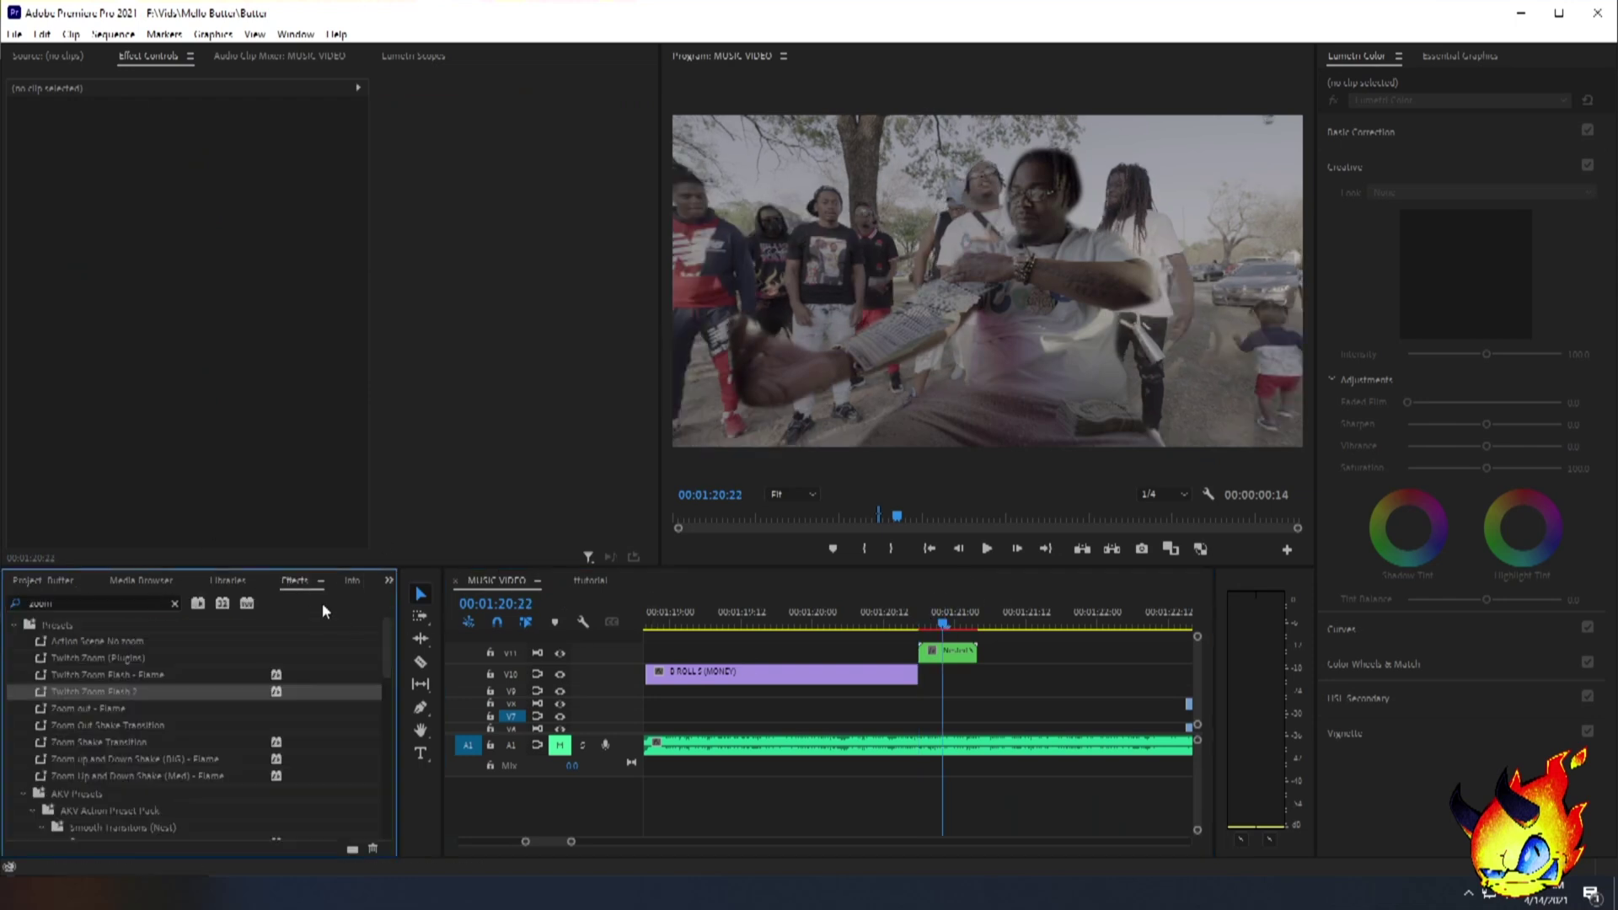
pyautogui.click(6, 596)
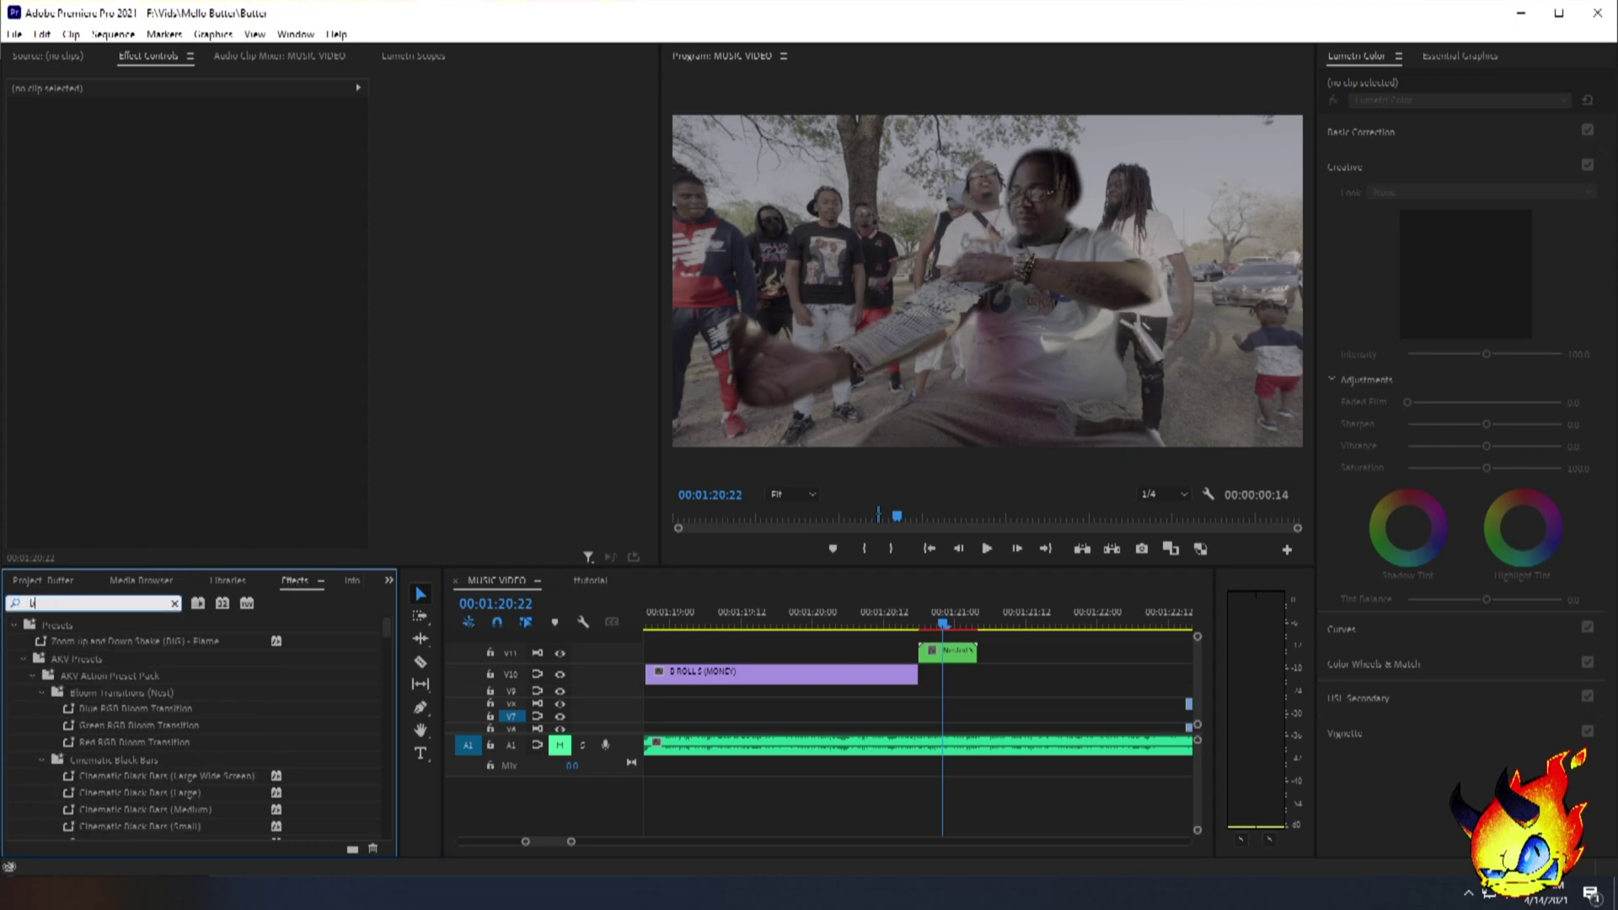
pyautogui.write('b')
pyautogui.write('u')
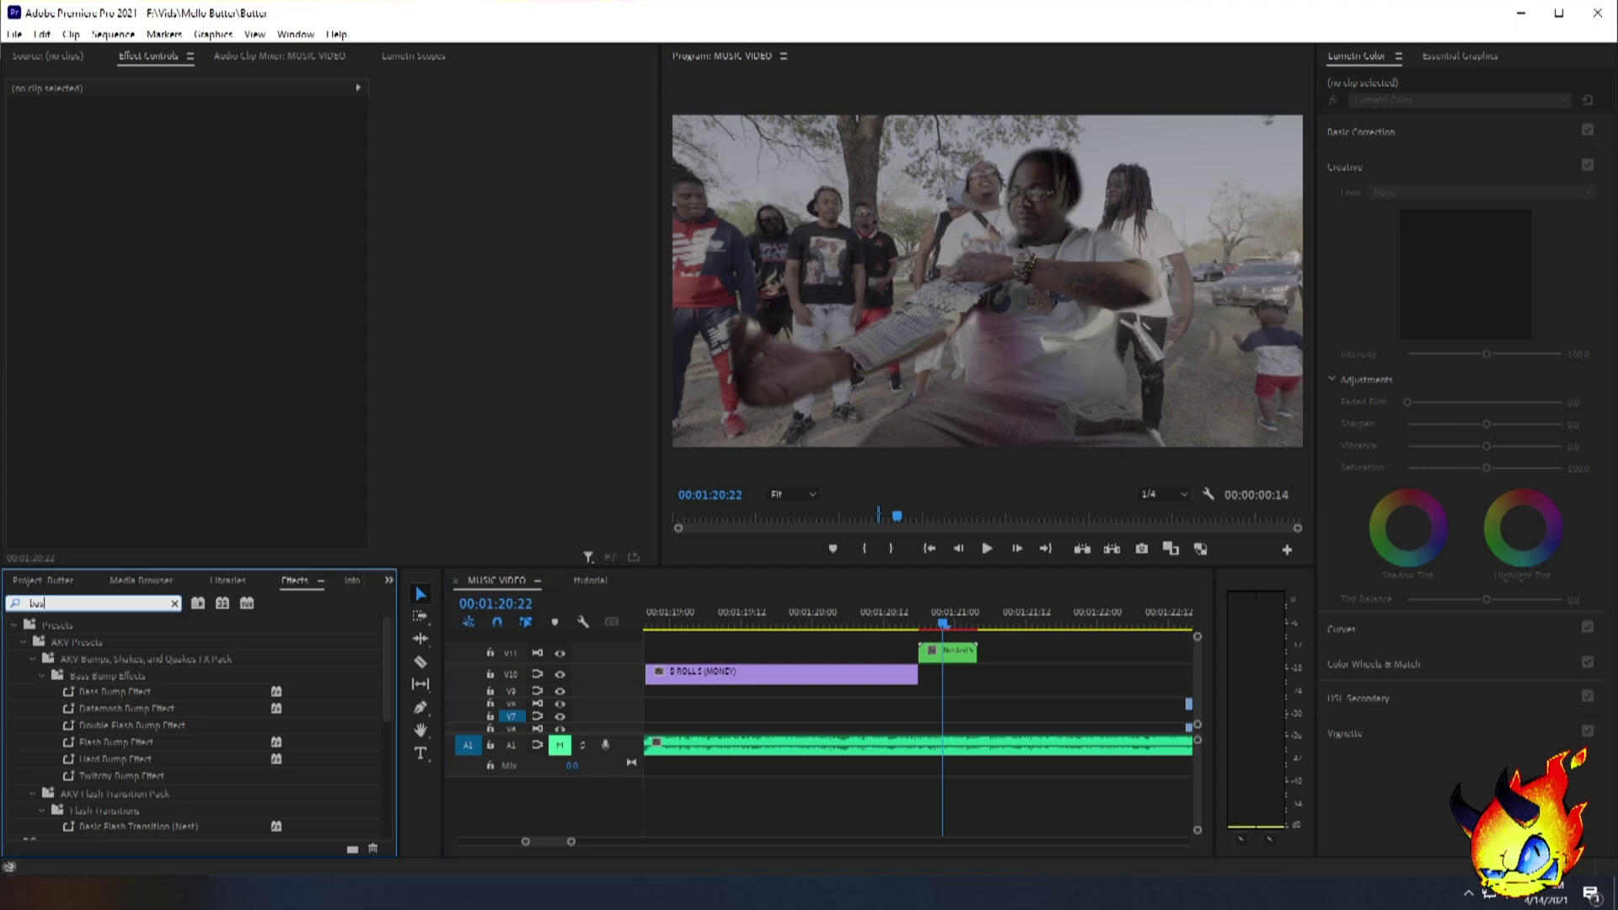
pyautogui.write('sic 3d')
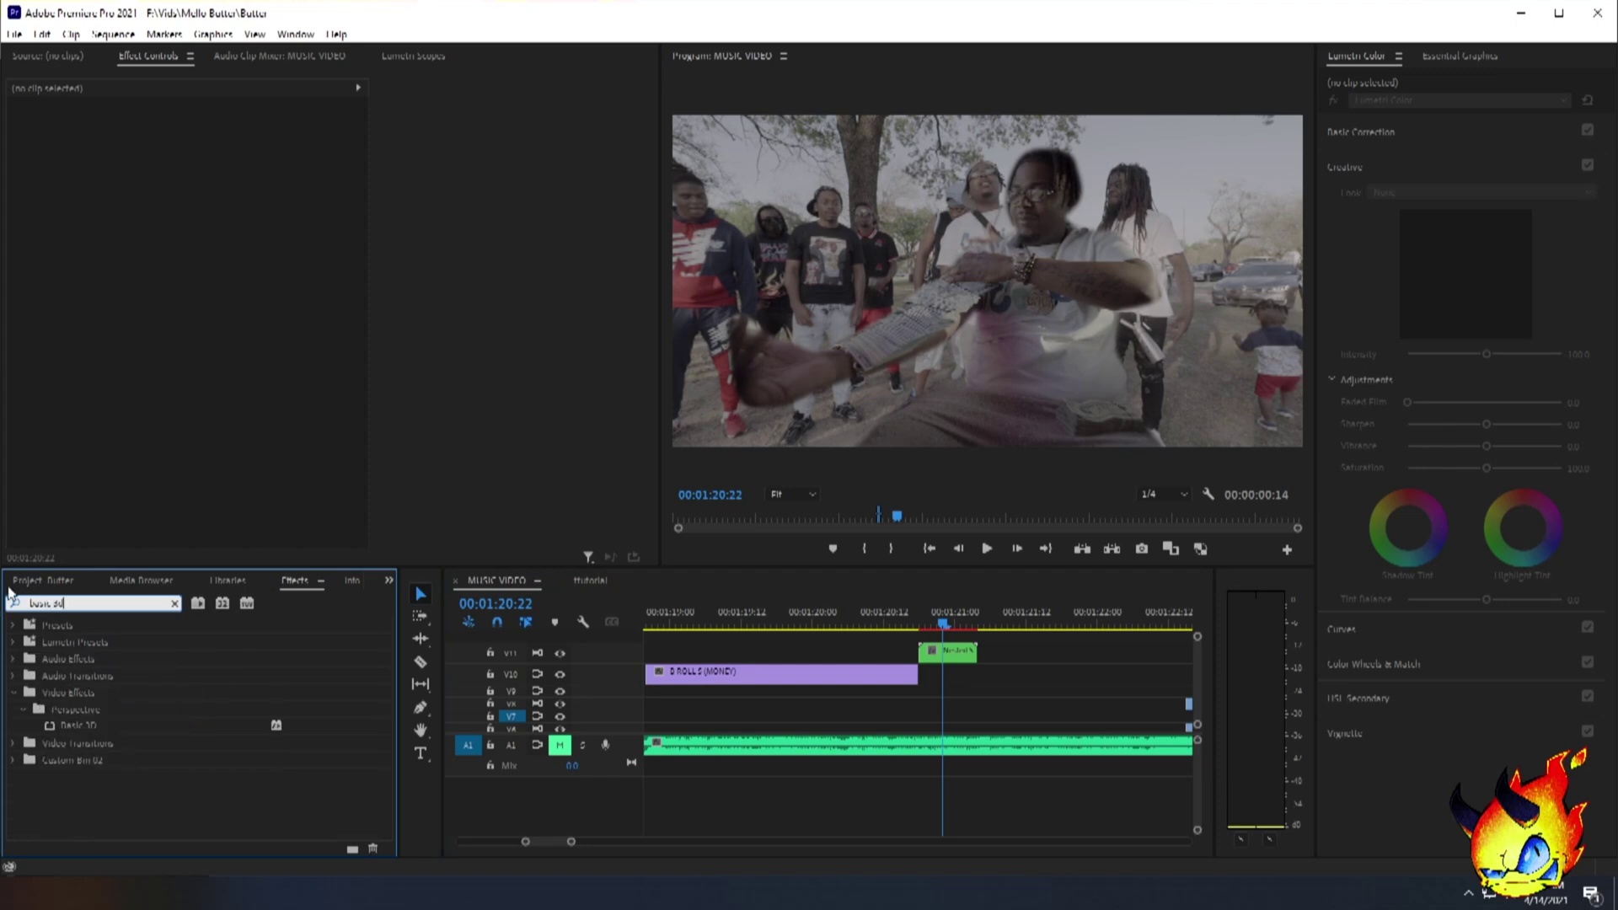
pyautogui.click(80, 725)
pyautogui.moveTo(79, 725); pyautogui.dragTo(918, 623)
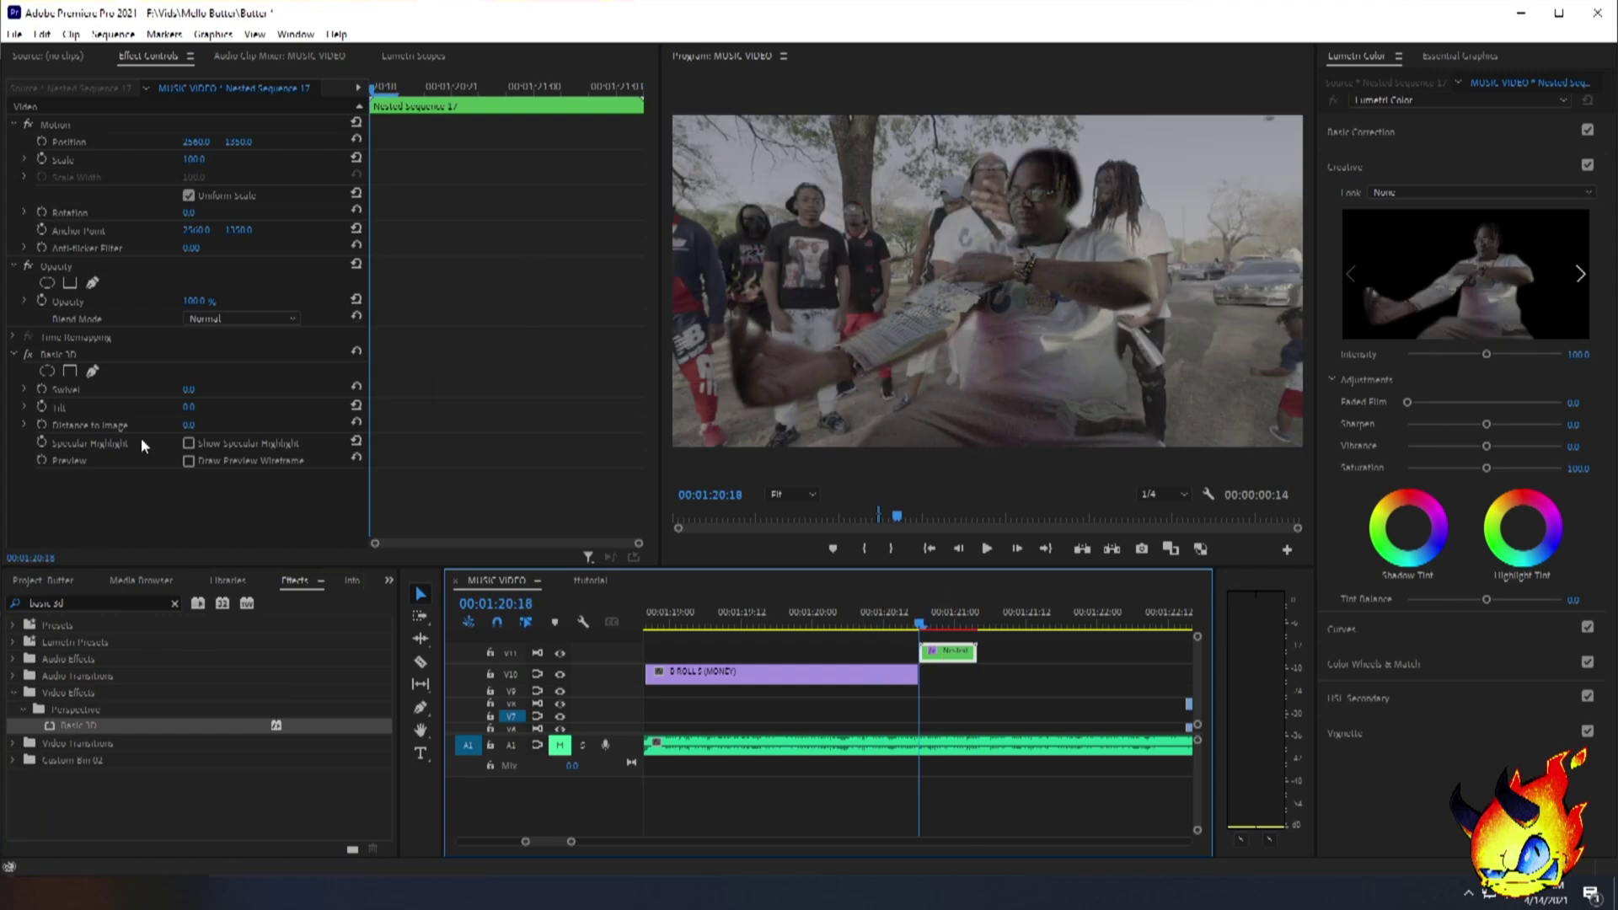
# Try out the Basic 3D swivel and tilt on the nested clip, undoing each change.
pyautogui.moveTo(194, 391); pyautogui.dragTo(330, 411)
pyautogui.hotkey('ctrl', 'z')
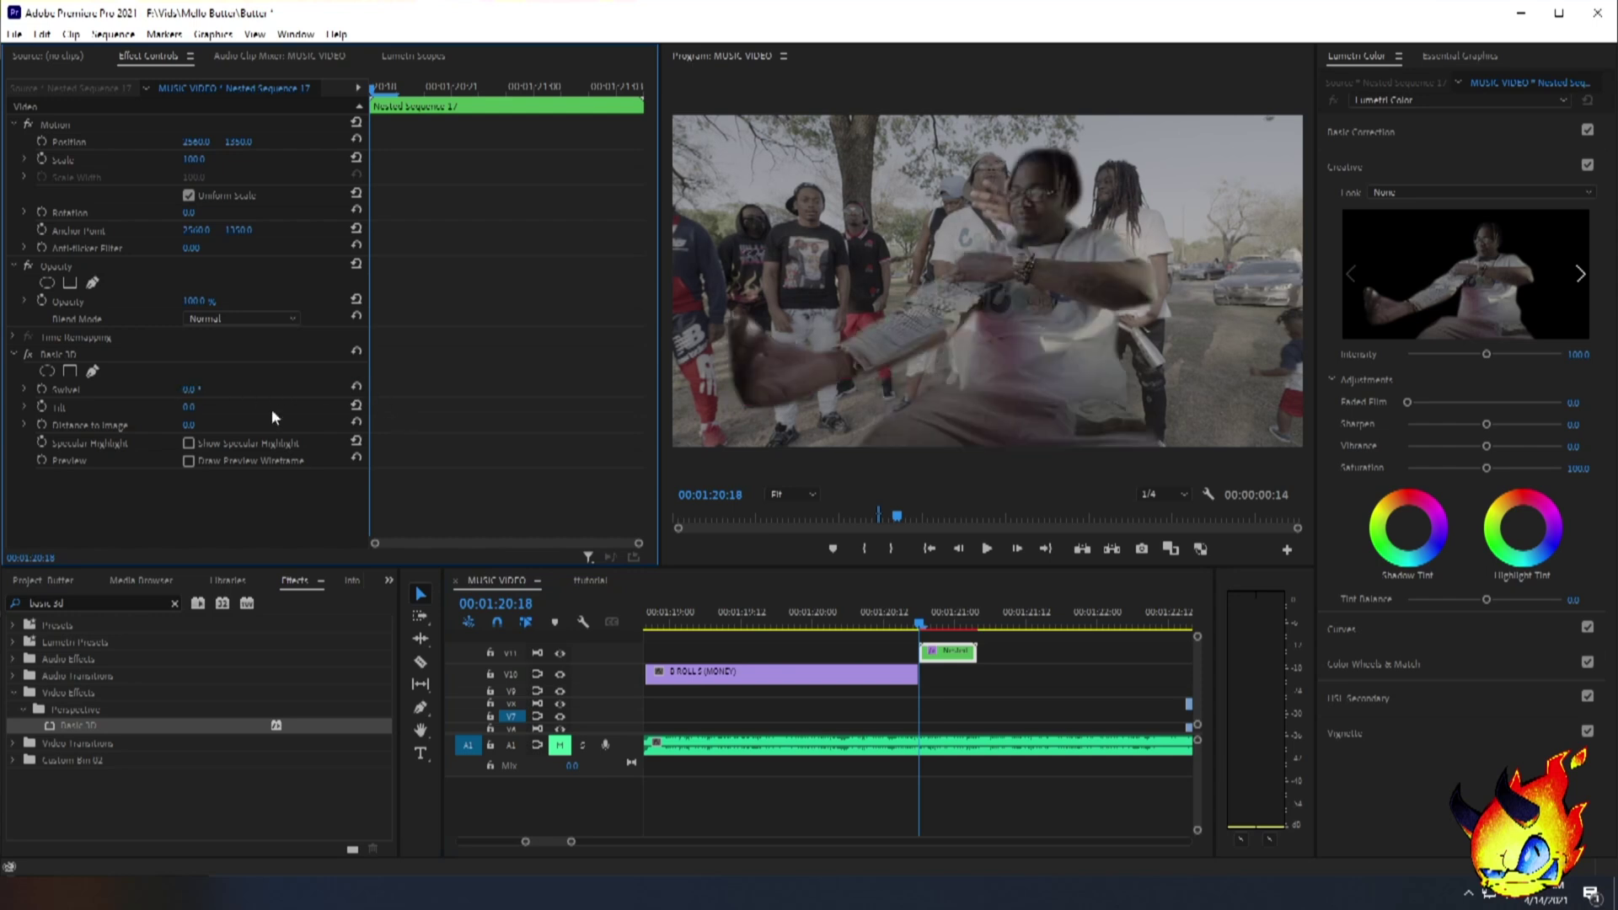
pyautogui.moveTo(185, 410); pyautogui.dragTo(357, 417)
pyautogui.hotkey('ctrl', 'z')
pyautogui.click(916, 622)
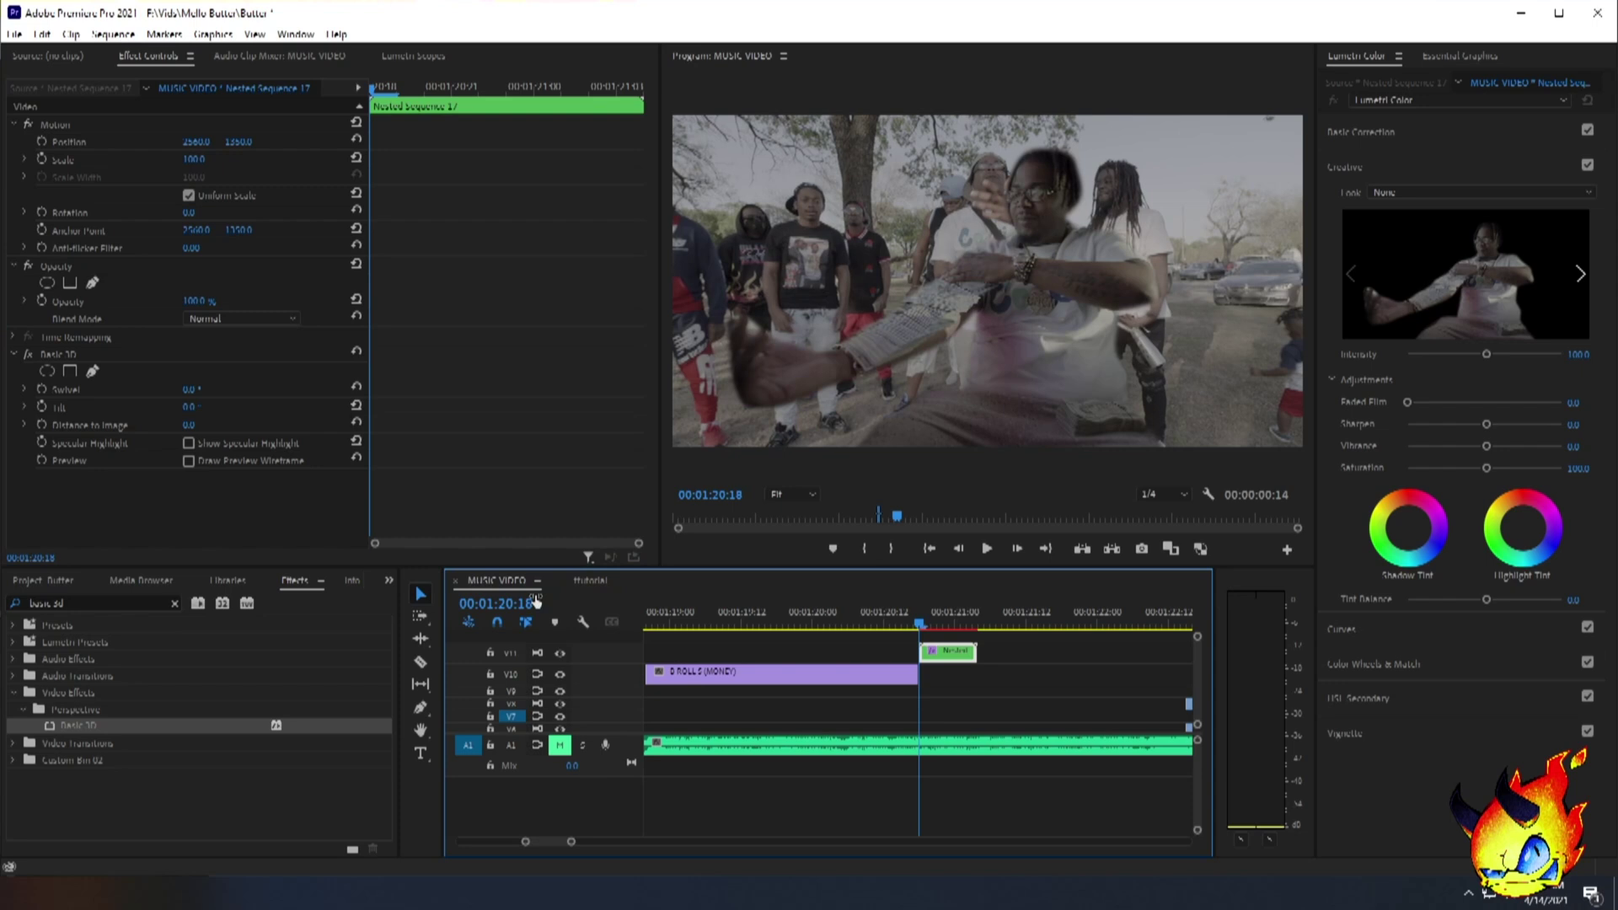
# Play the reference transition in the tutorial sequence, examining the cut between its two clips, and return to the MUSIC VIDEO sequence.
pyautogui.click(590, 580)
pyautogui.moveTo(696, 622); pyautogui.dragTo(646, 632)
pyautogui.moveTo(679, 842); pyautogui.dragTo(592, 842)
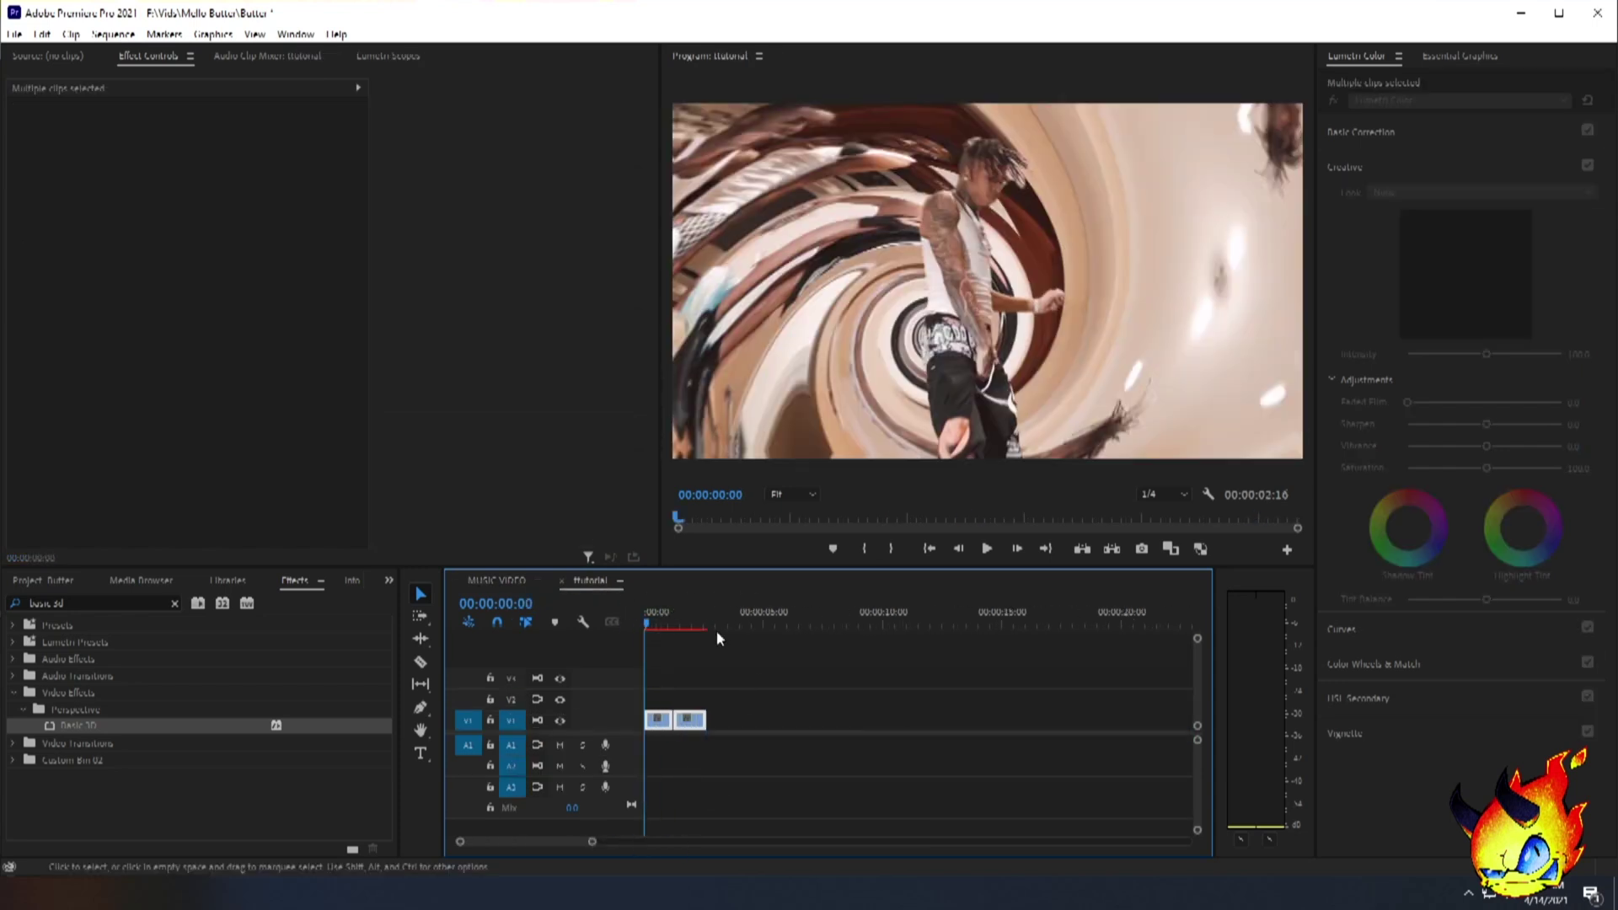
pyautogui.press('space')
pyautogui.click(832, 655)
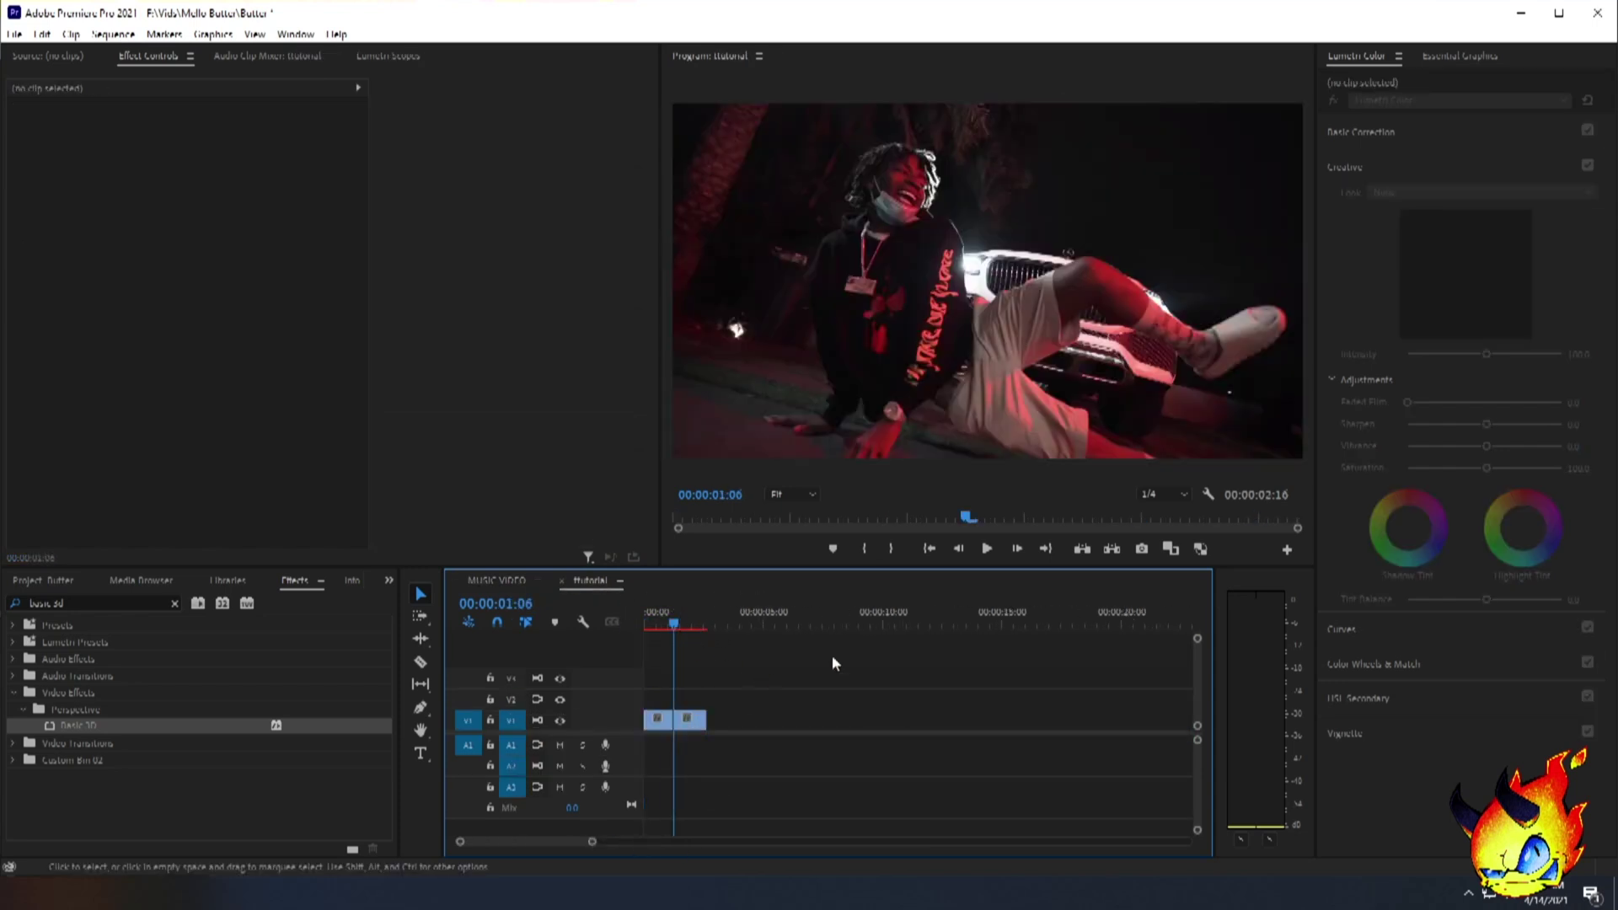
pyautogui.click(990, 551)
pyautogui.click(674, 624)
pyautogui.click(992, 548)
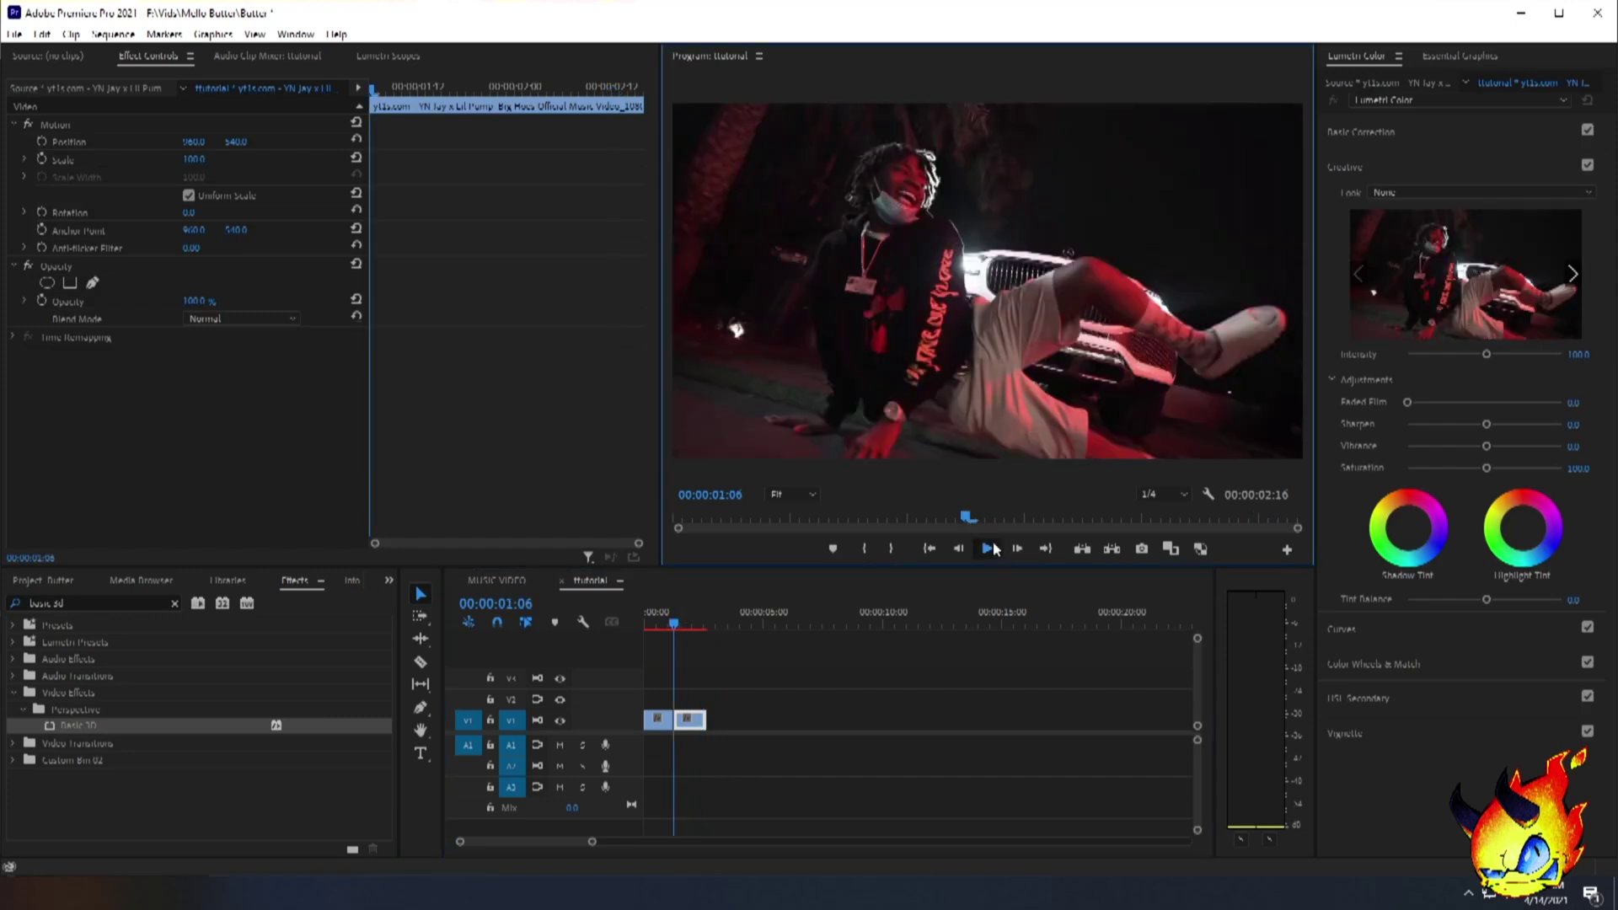
pyautogui.click(993, 548)
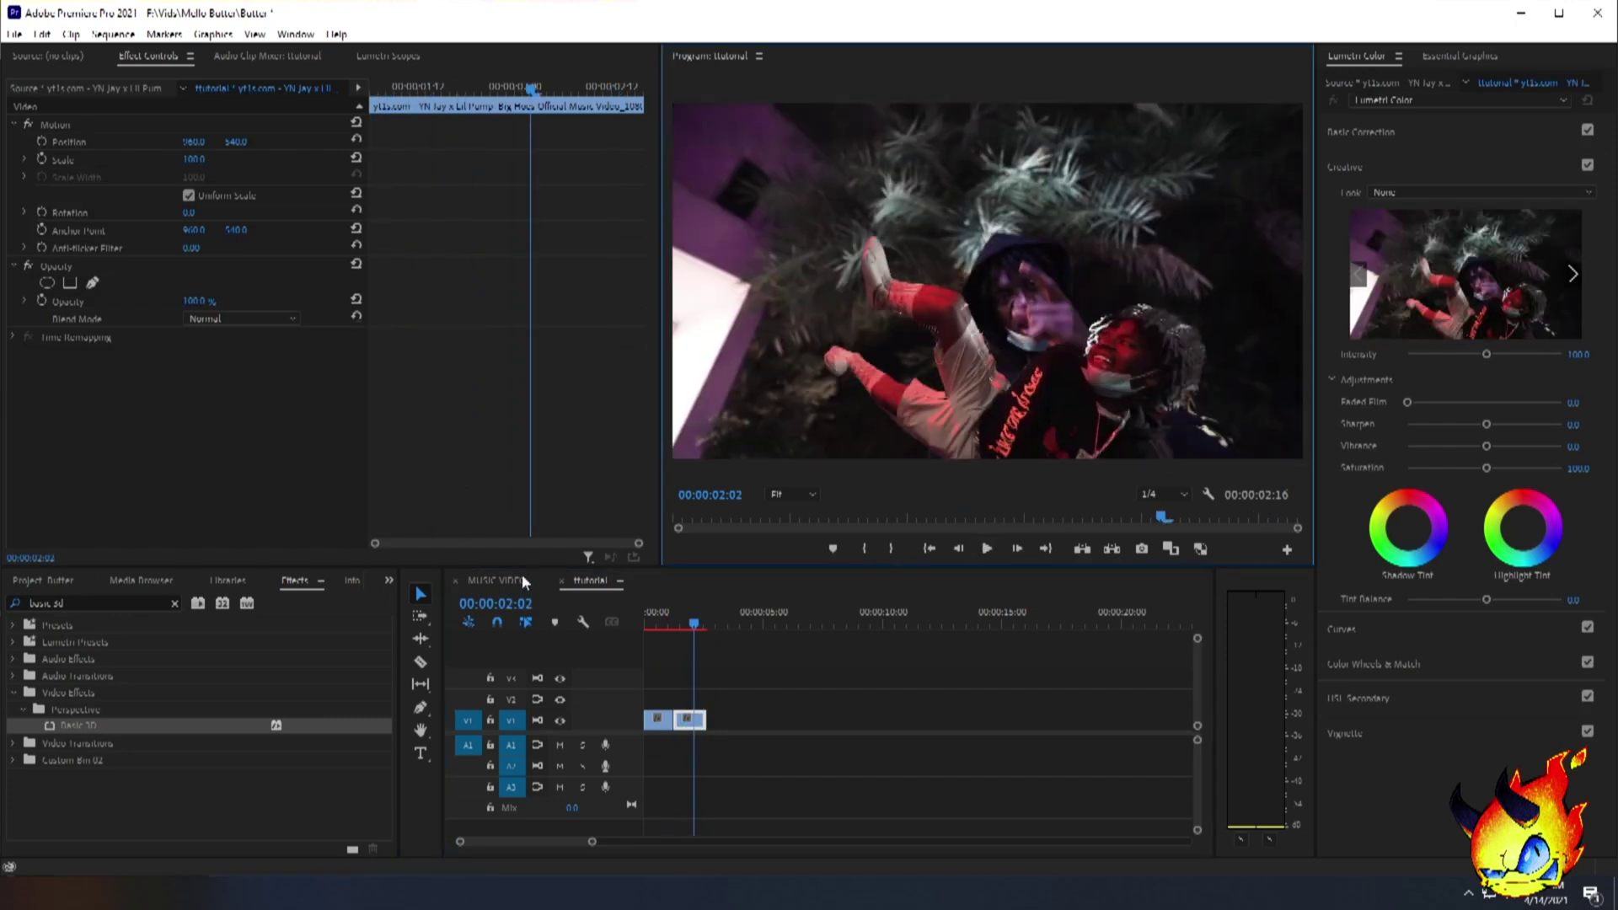
pyautogui.click(522, 580)
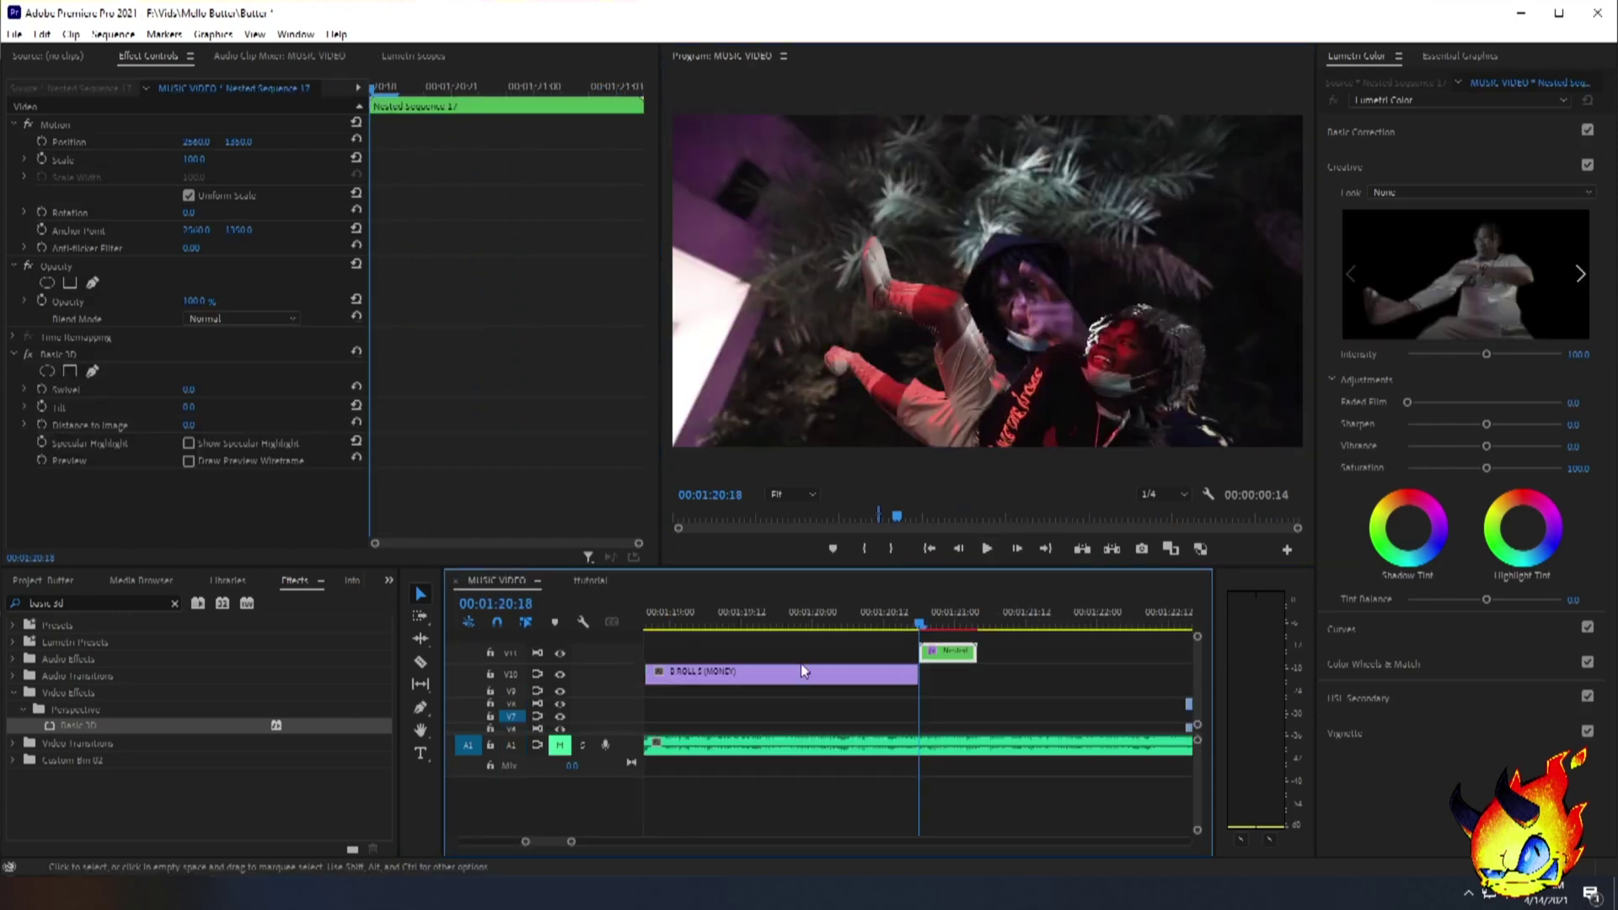
# Keyframe the nested clip's Basic 3D swivel from 0 at 00:01:20:18 to one full turn (1x0.0) at 00:01:21:00.
pyautogui.click(919, 620)
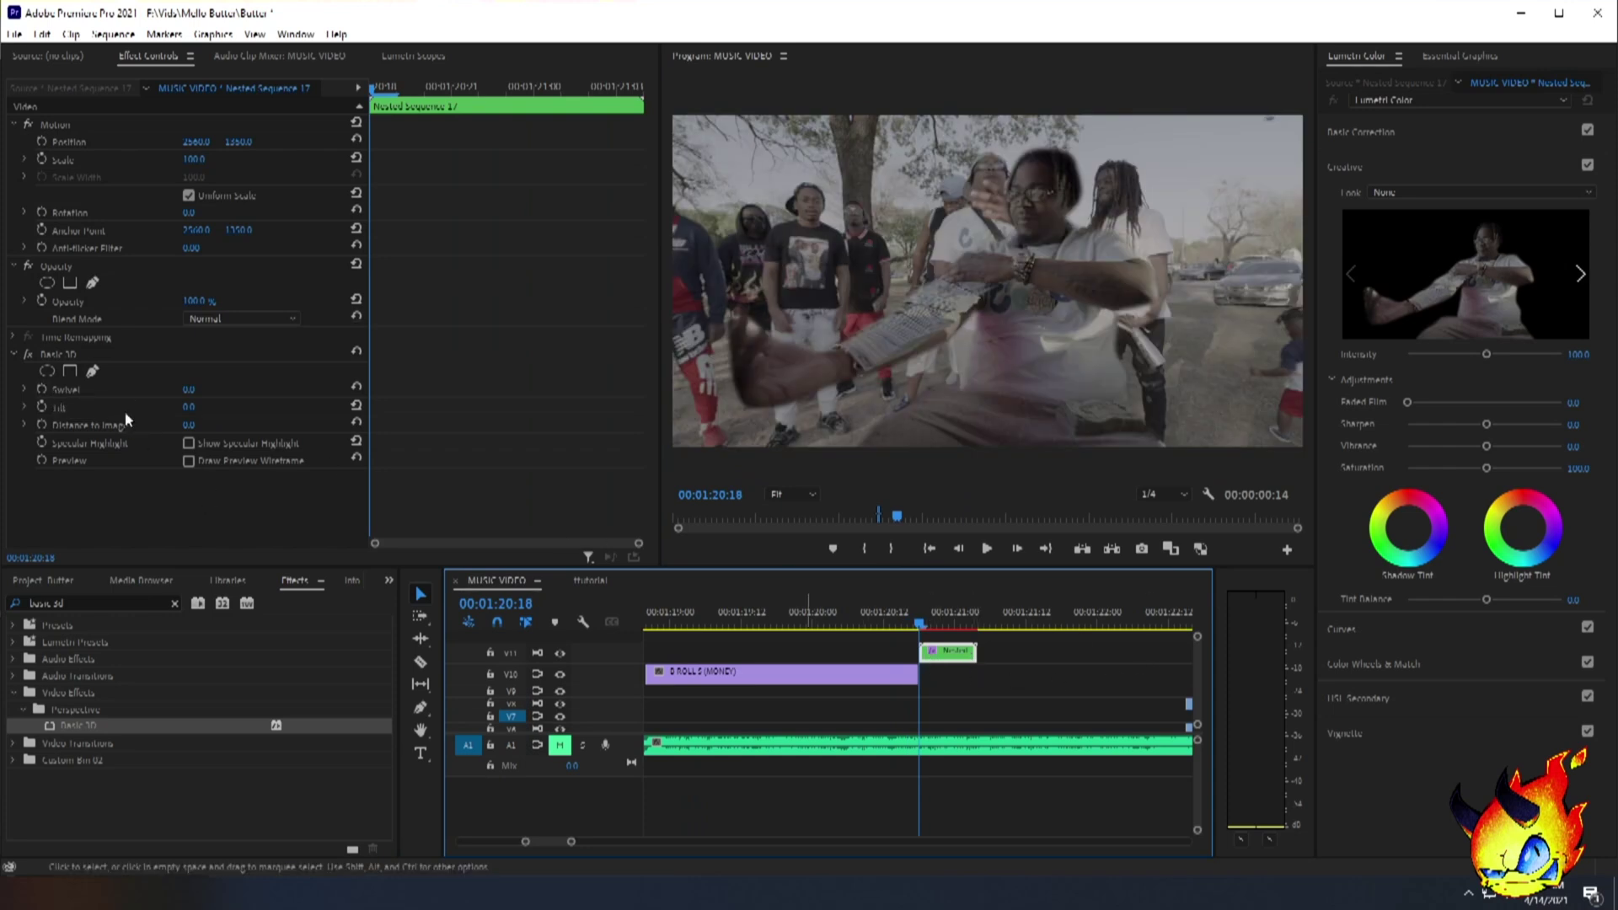
pyautogui.click(42, 389)
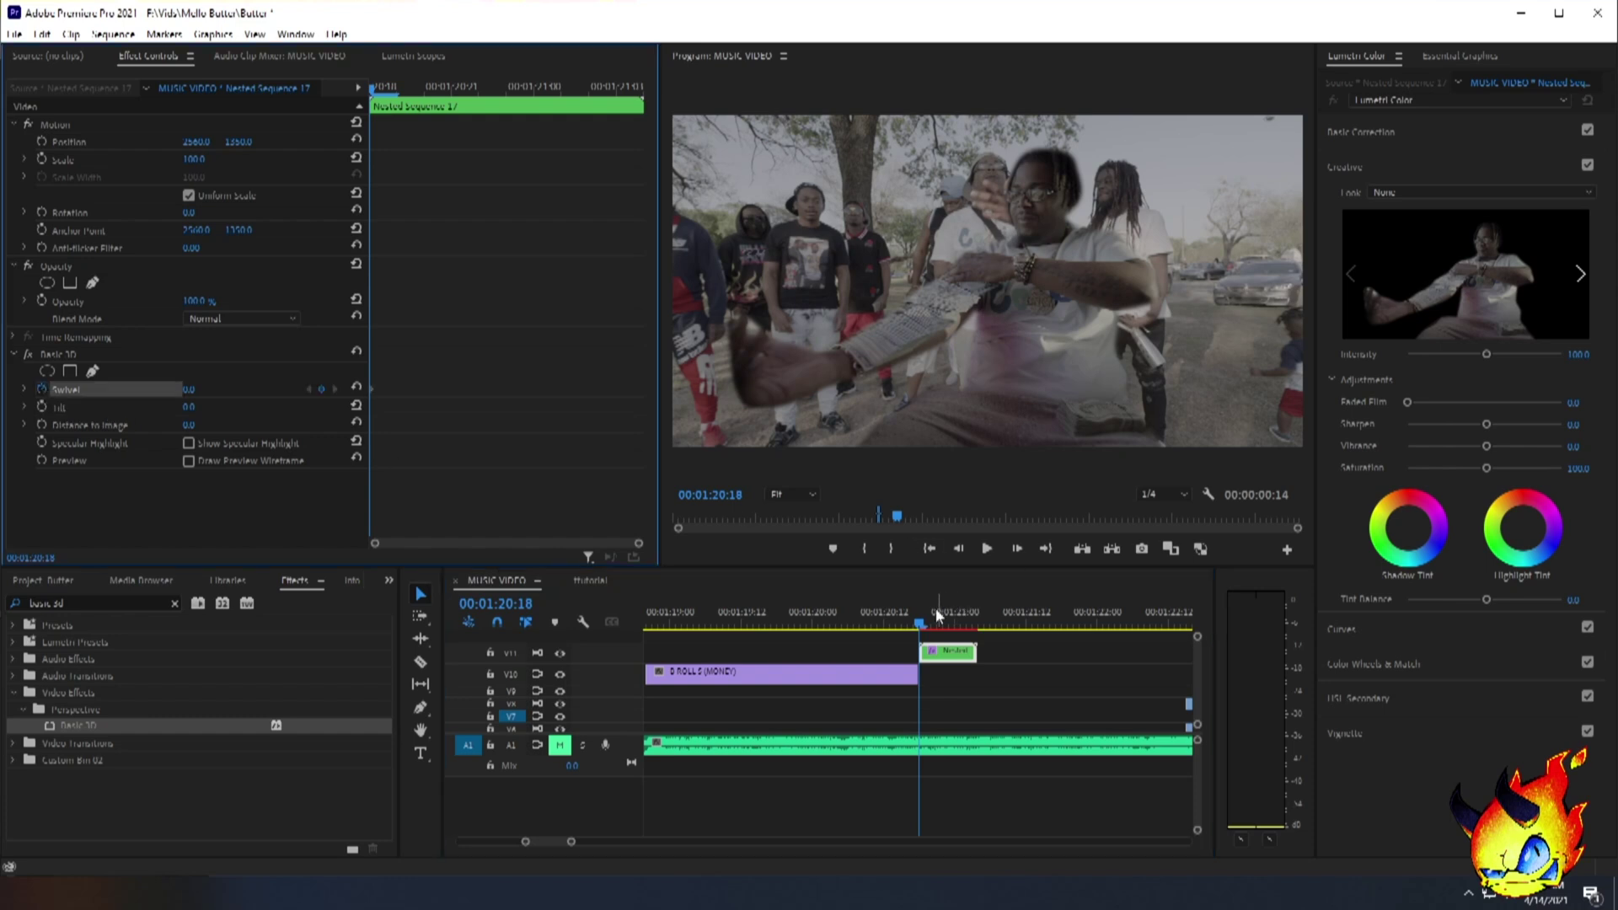
pyautogui.moveTo(929, 621); pyautogui.dragTo(956, 628)
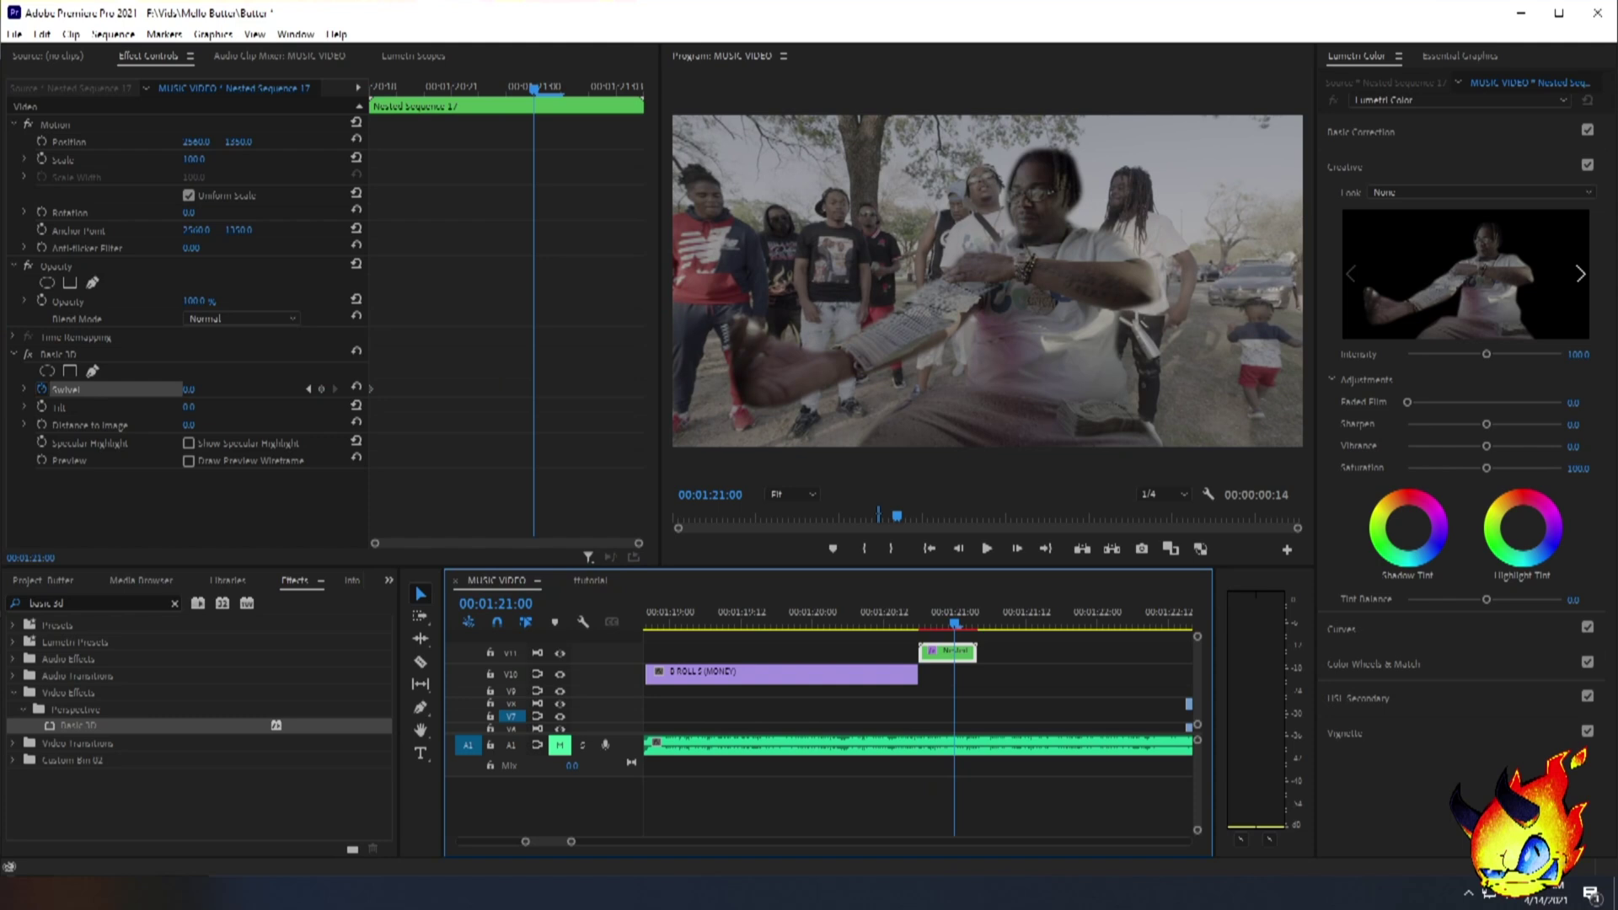
pyautogui.moveTo(189, 389); pyautogui.dragTo(264, 389)
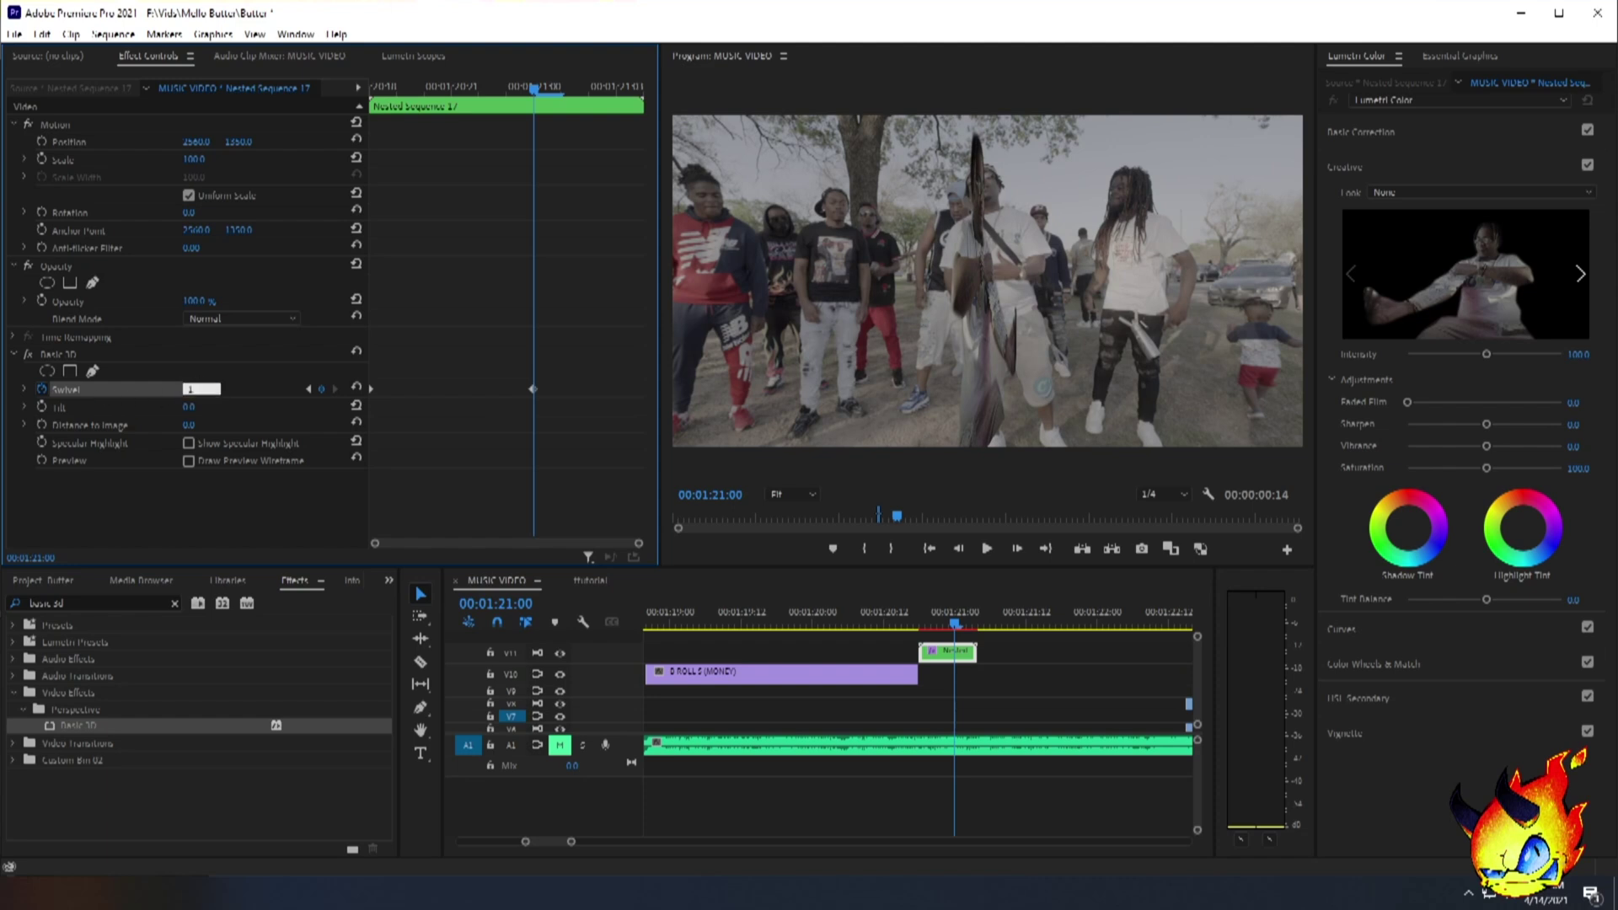
pyautogui.click(919, 614)
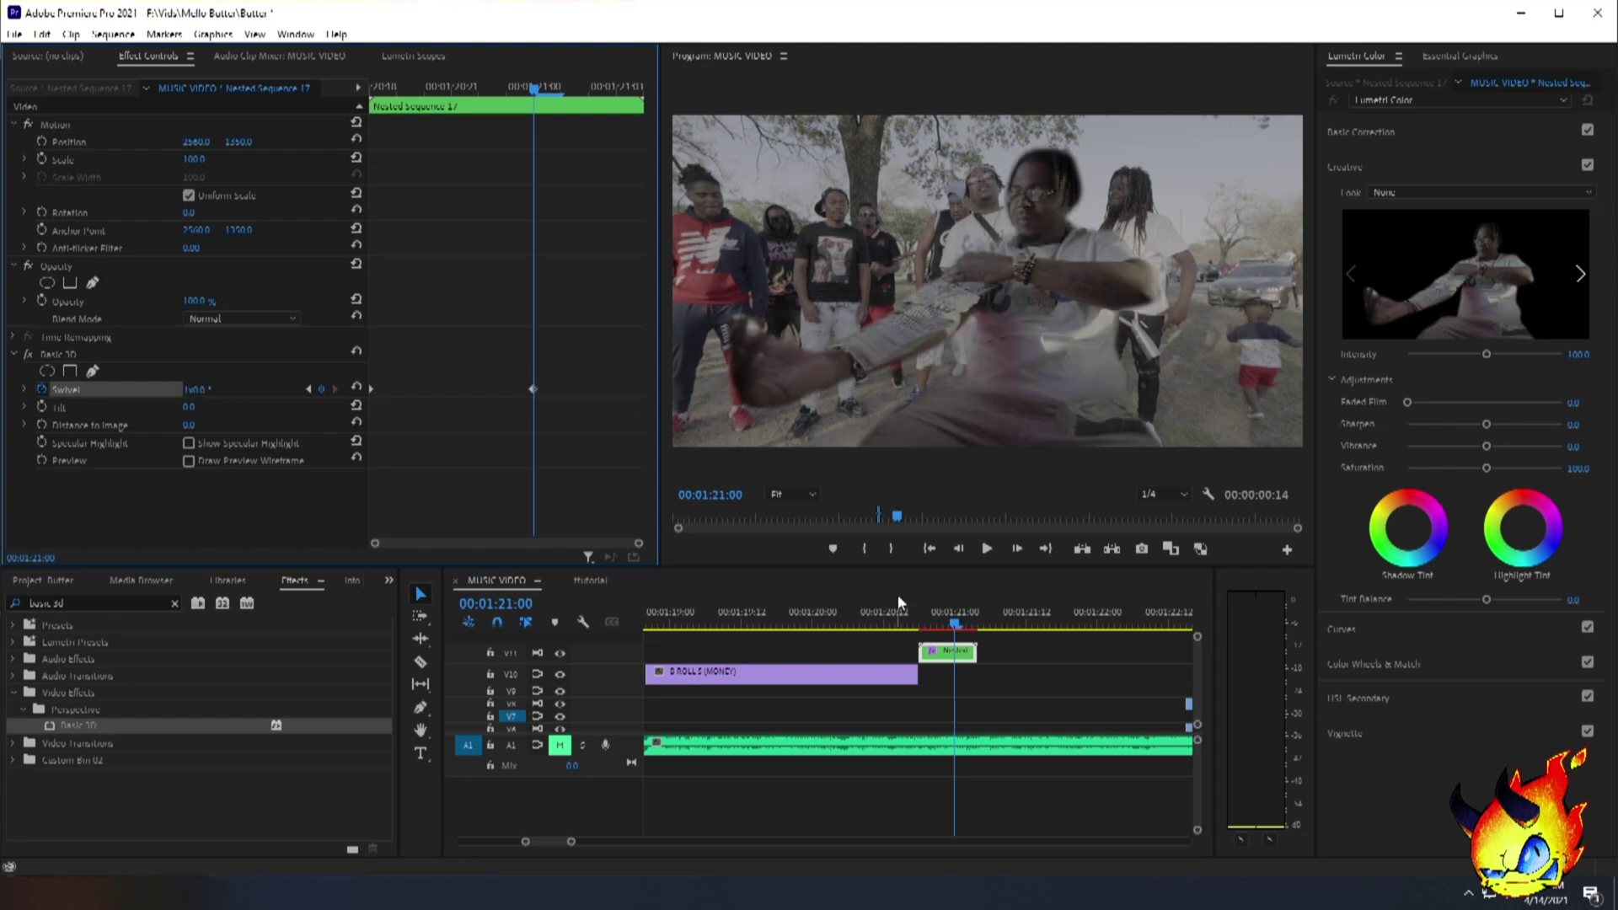
pyautogui.moveTo(930, 612); pyautogui.dragTo(953, 617)
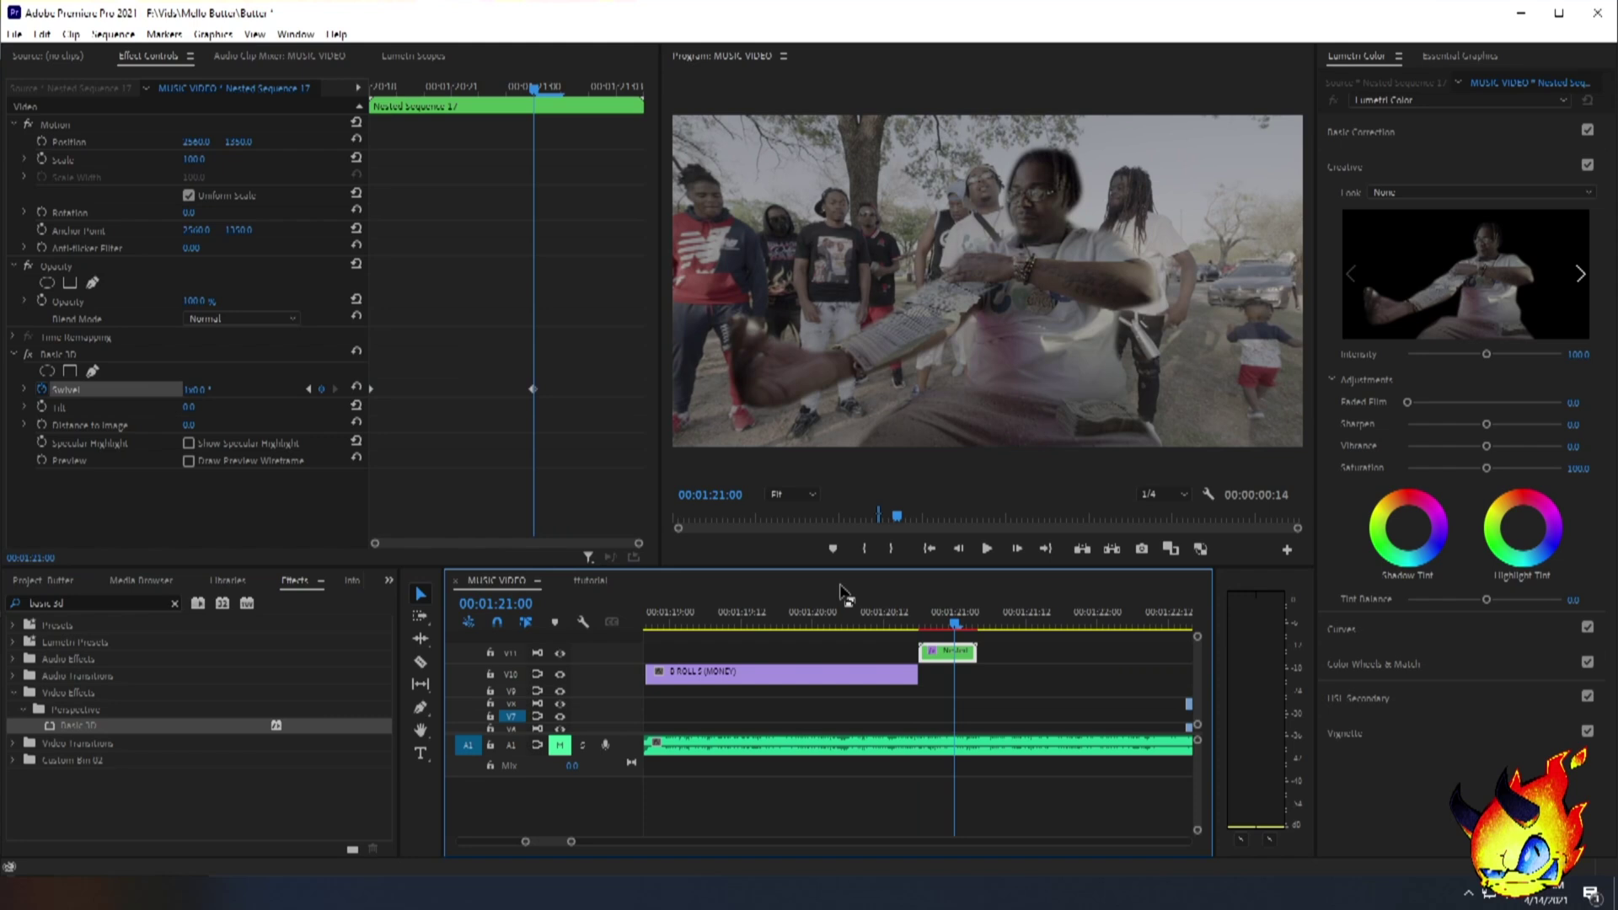
# Keyframe the nested clip's position from 00:01:21:00, moving it down nearly out of frame, with the second keyframe at the clip's end.
pyautogui.click(532, 389)
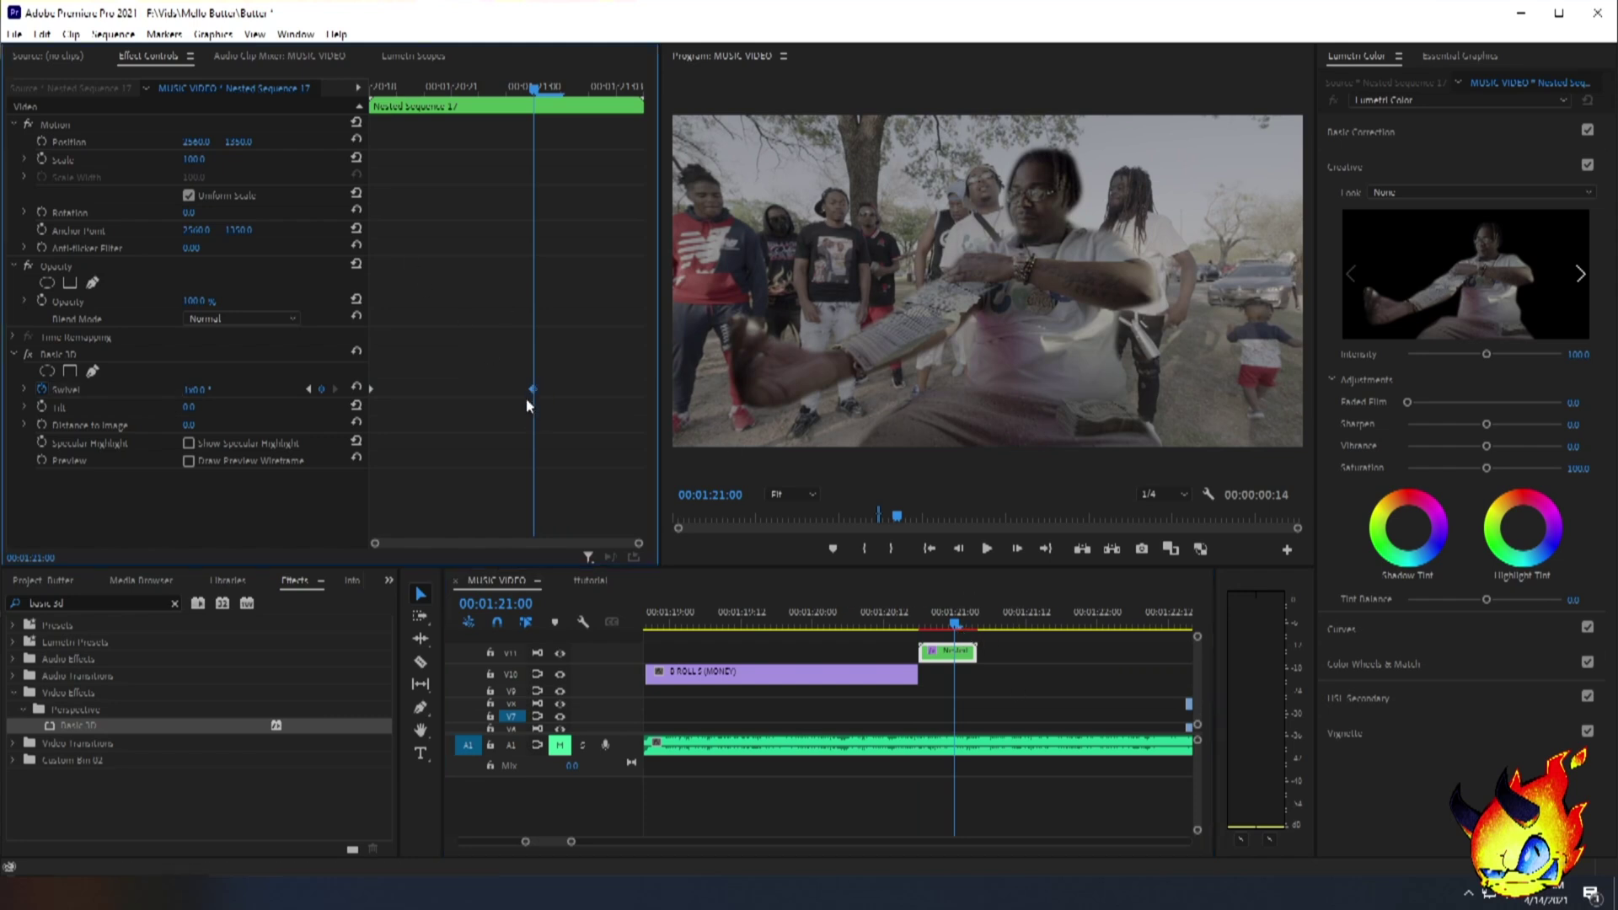
pyautogui.click(42, 141)
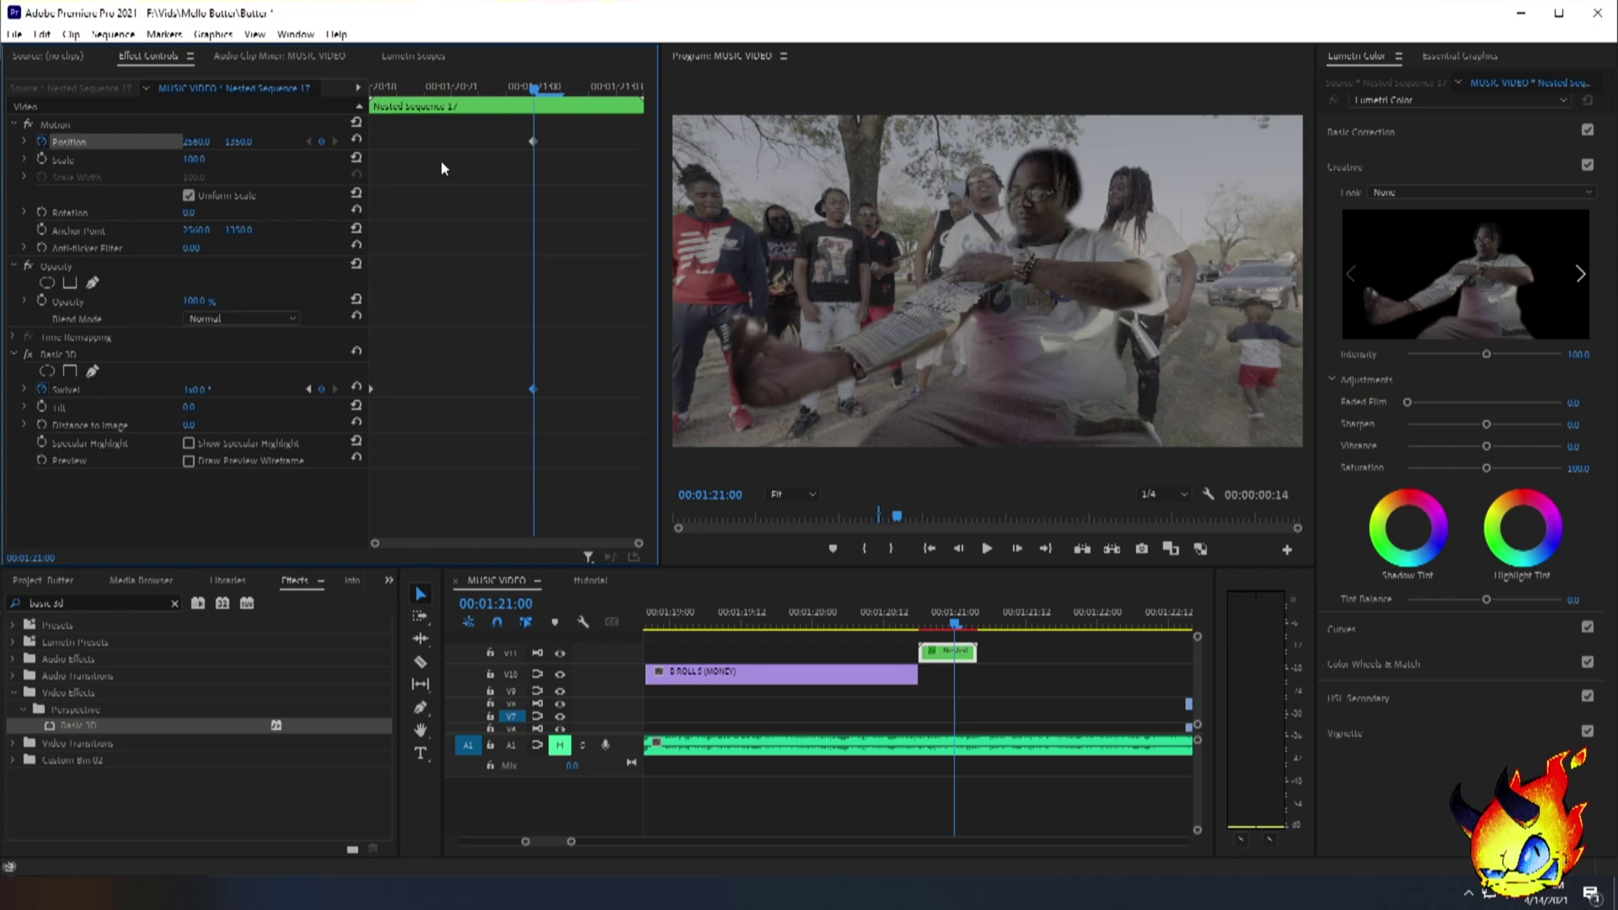
pyautogui.click(980, 620)
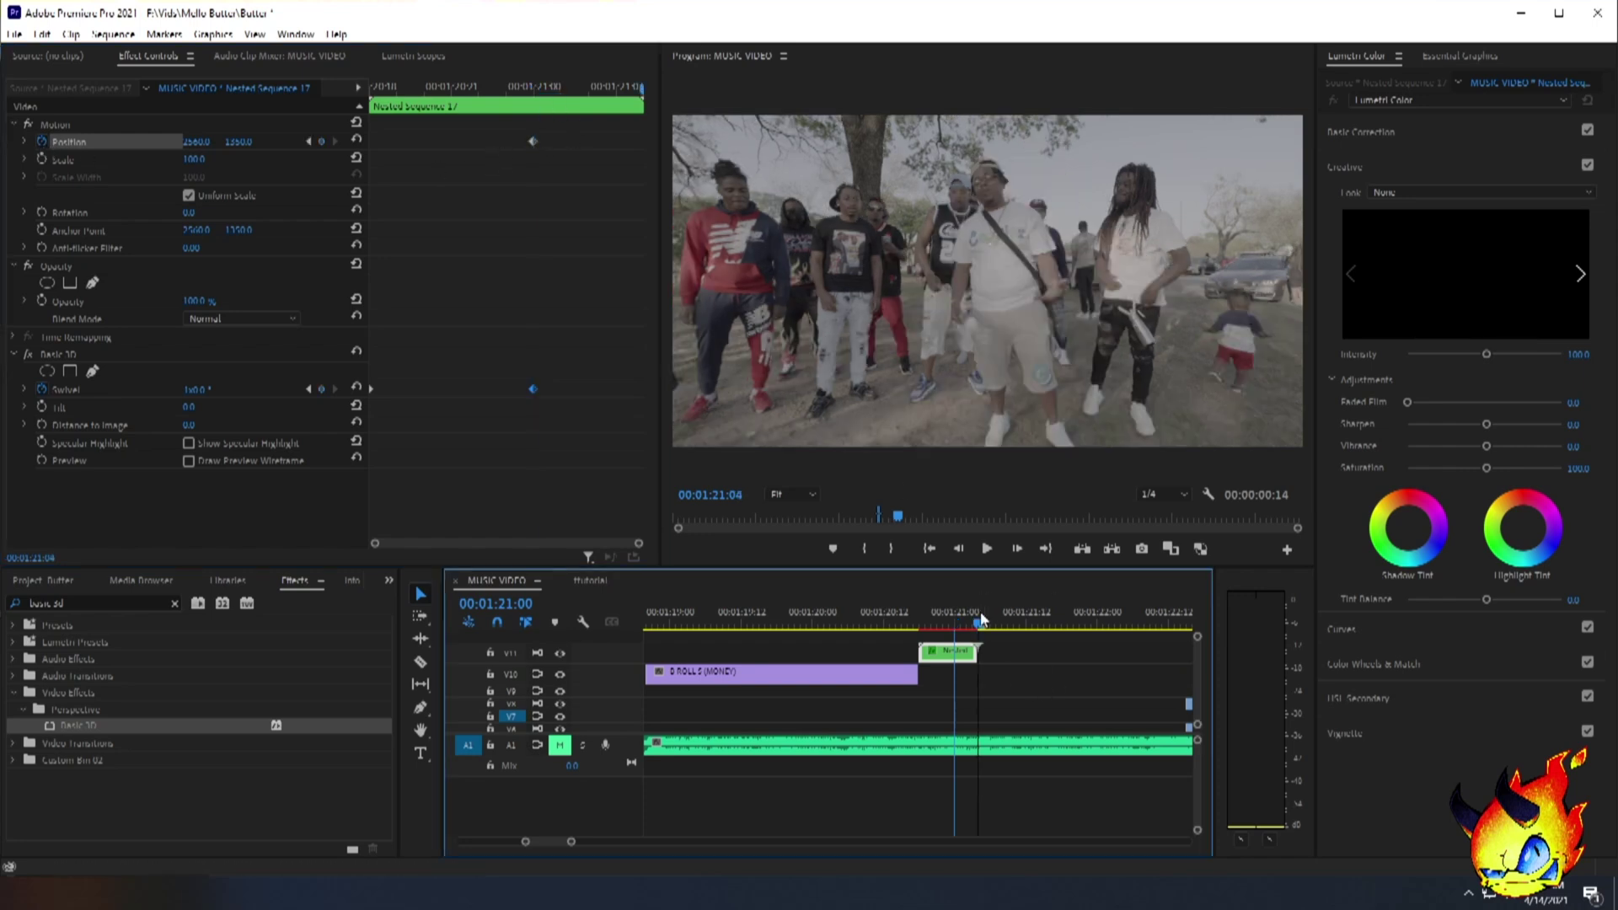
pyautogui.click(961, 553)
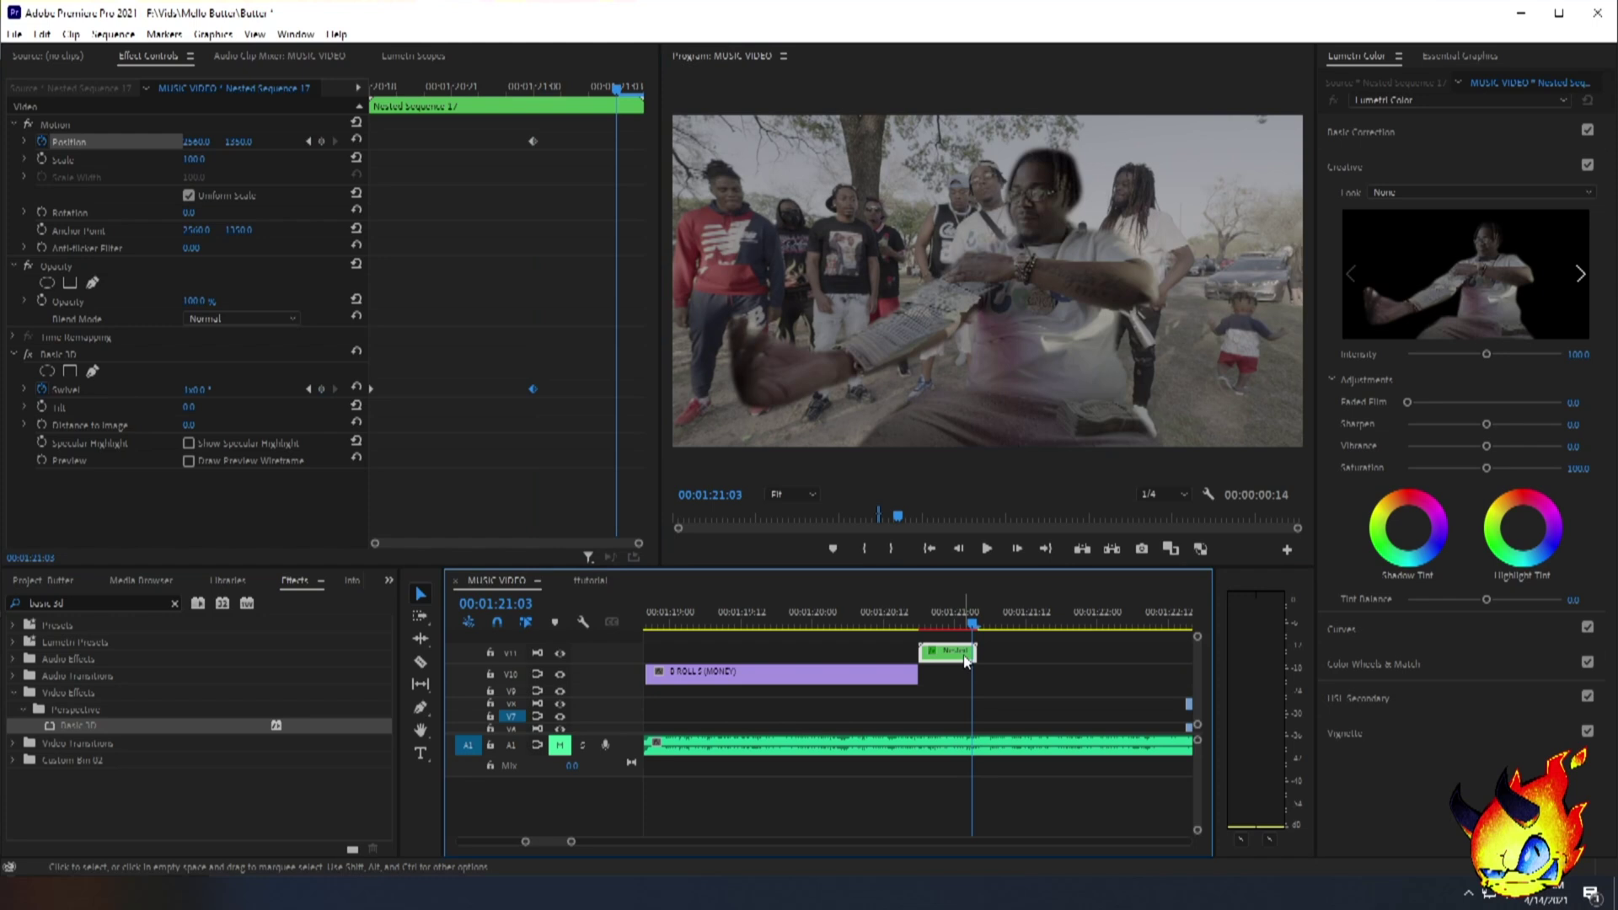
pyautogui.click(256, 139)
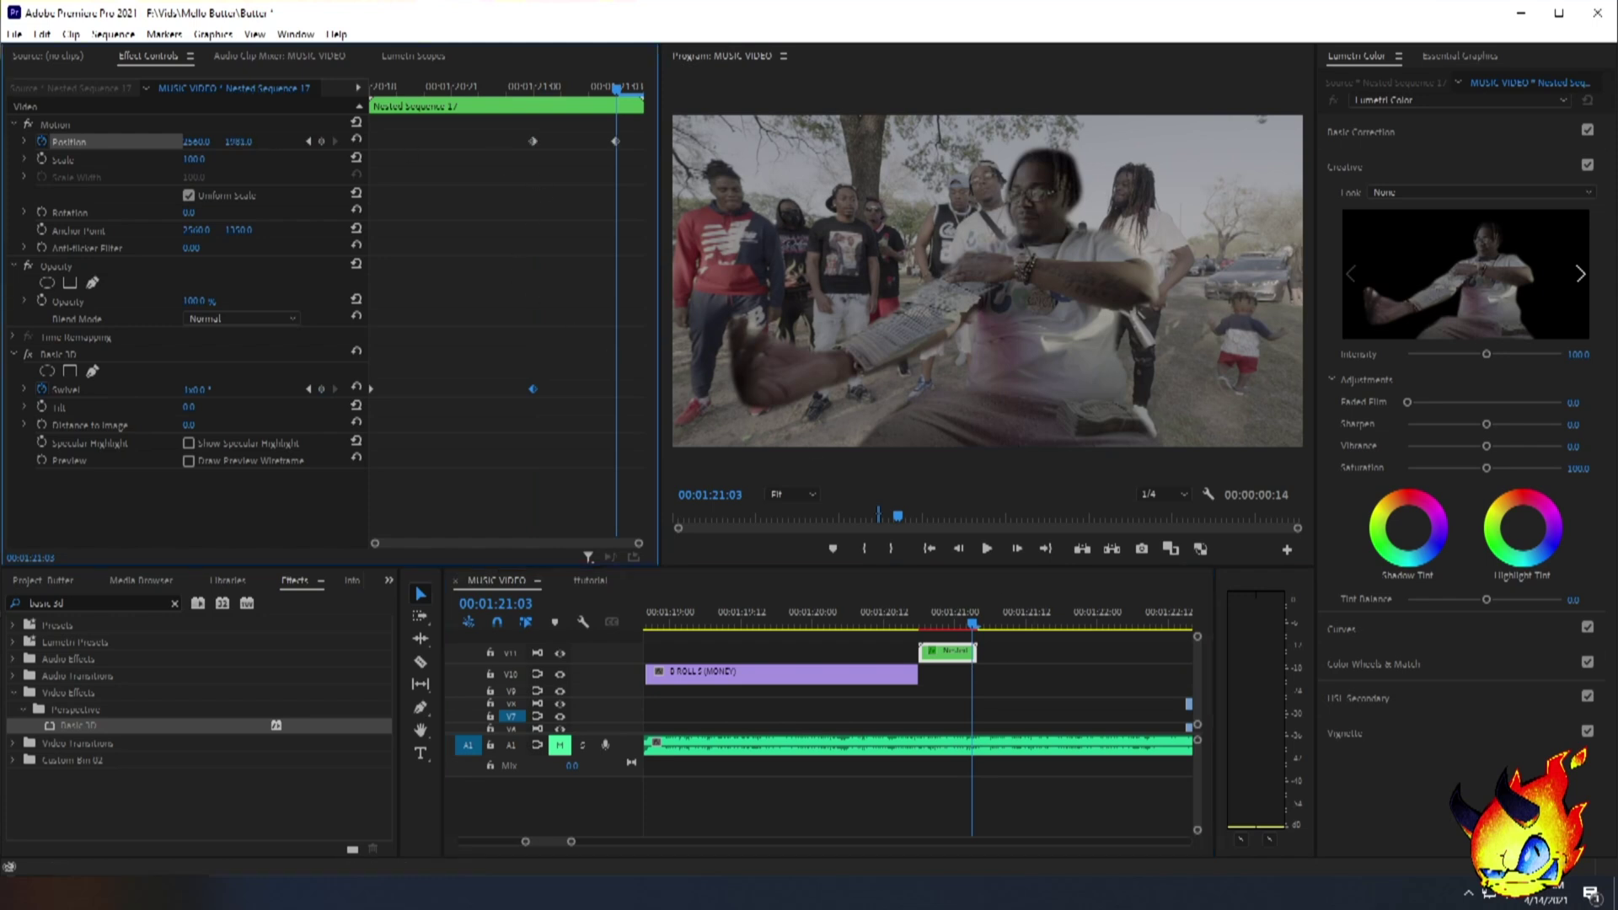
pyautogui.moveTo(235, 141); pyautogui.dragTo(329, 142)
pyautogui.moveTo(616, 141); pyautogui.dragTo(642, 141)
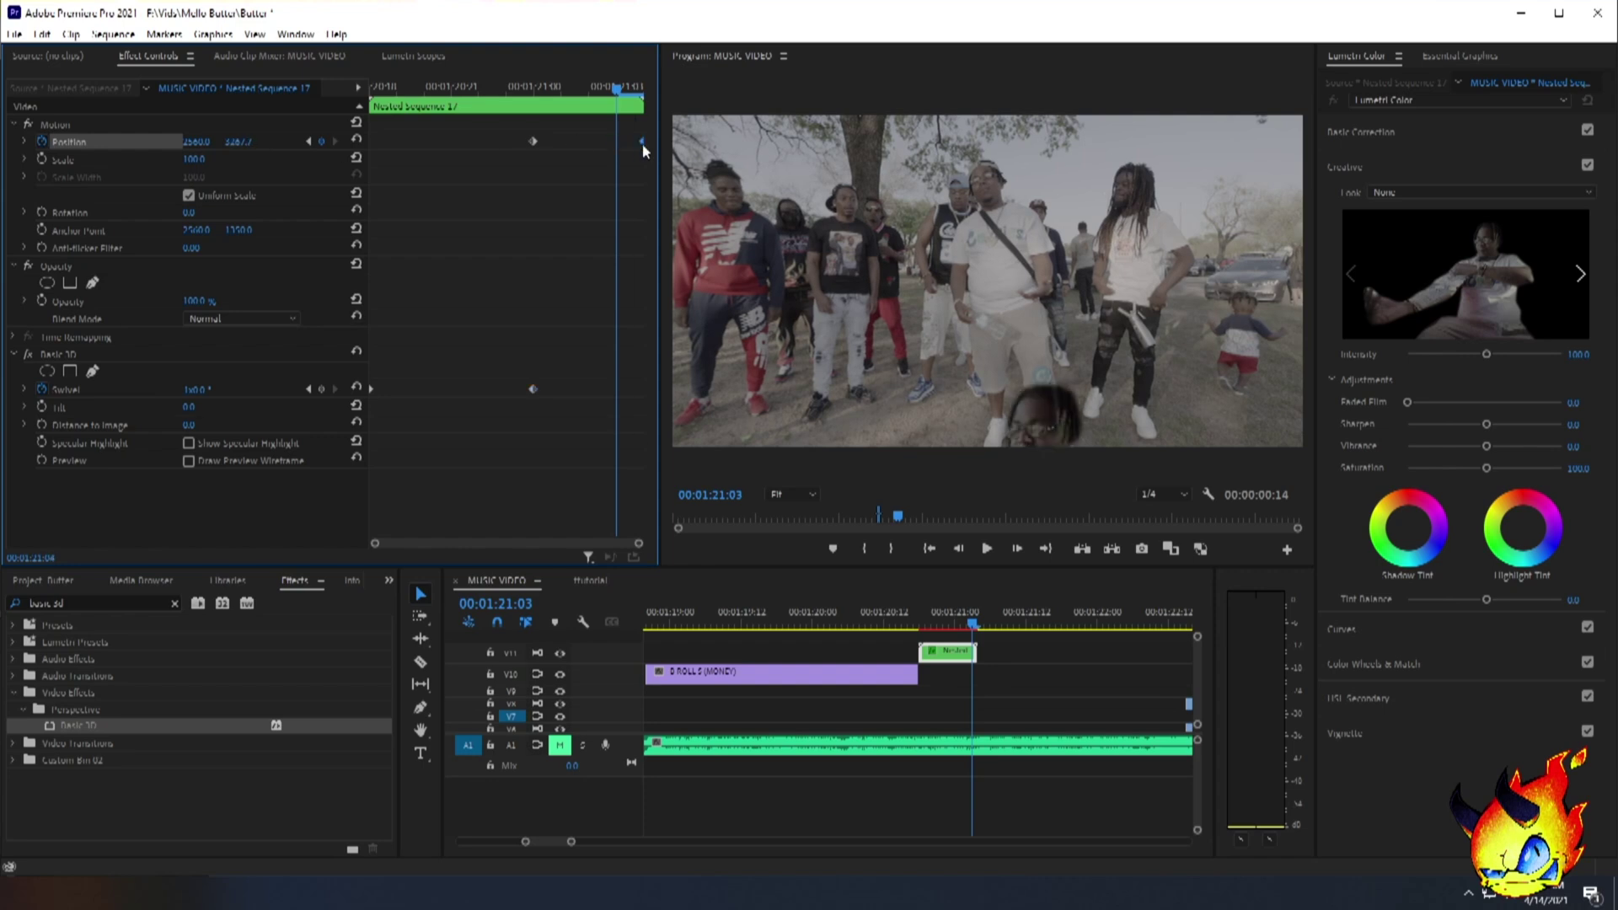
# Play the cut into the spinning cutout several times to check the swivel and downward exit.
pyautogui.click(903, 625)
pyautogui.click(987, 548)
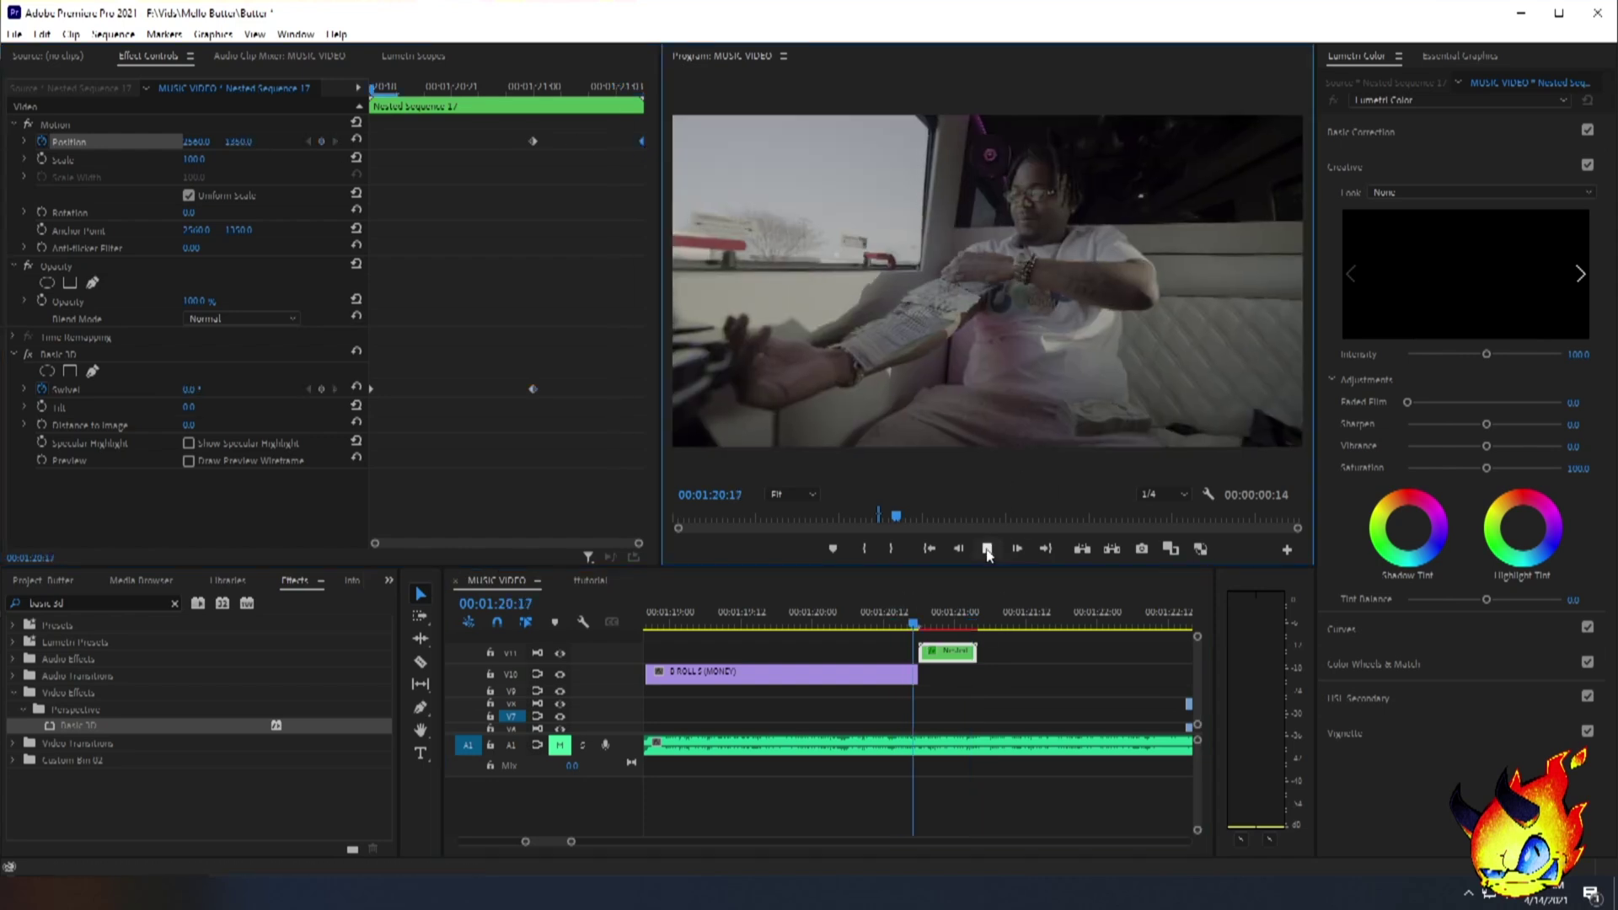
pyautogui.click(890, 622)
pyautogui.click(987, 549)
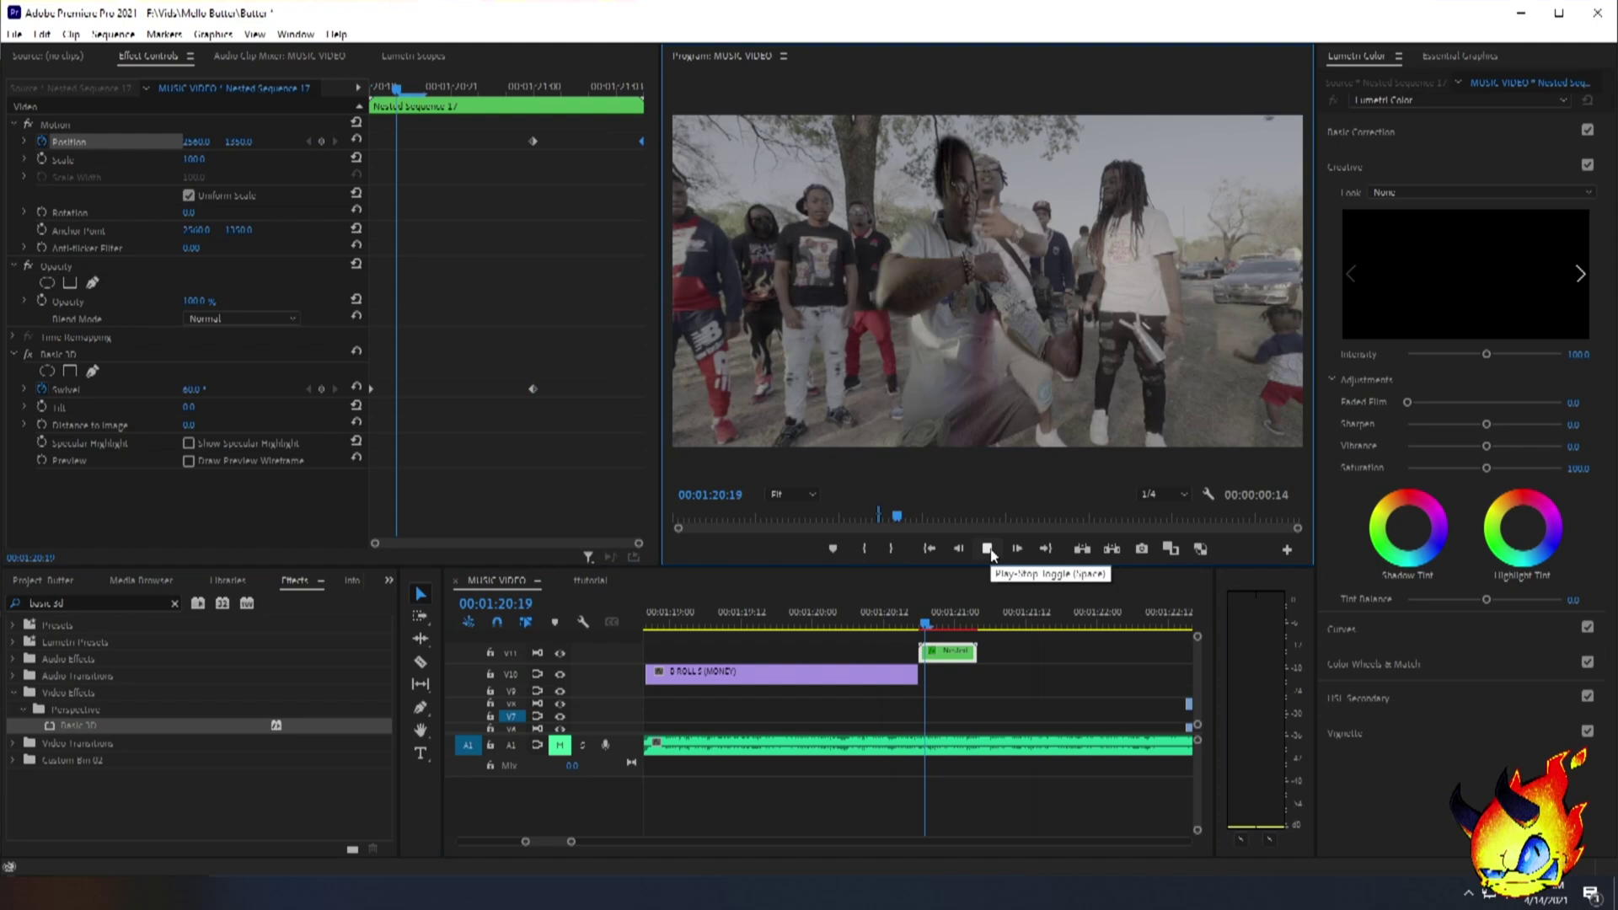
pyautogui.click(987, 549)
pyautogui.click(878, 621)
# Open the spinning cutout's nested sequence, extend its clip to a length of about 00:00:02:14, and return to the MUSIC VIDEO sequence.
pyautogui.press('Down')
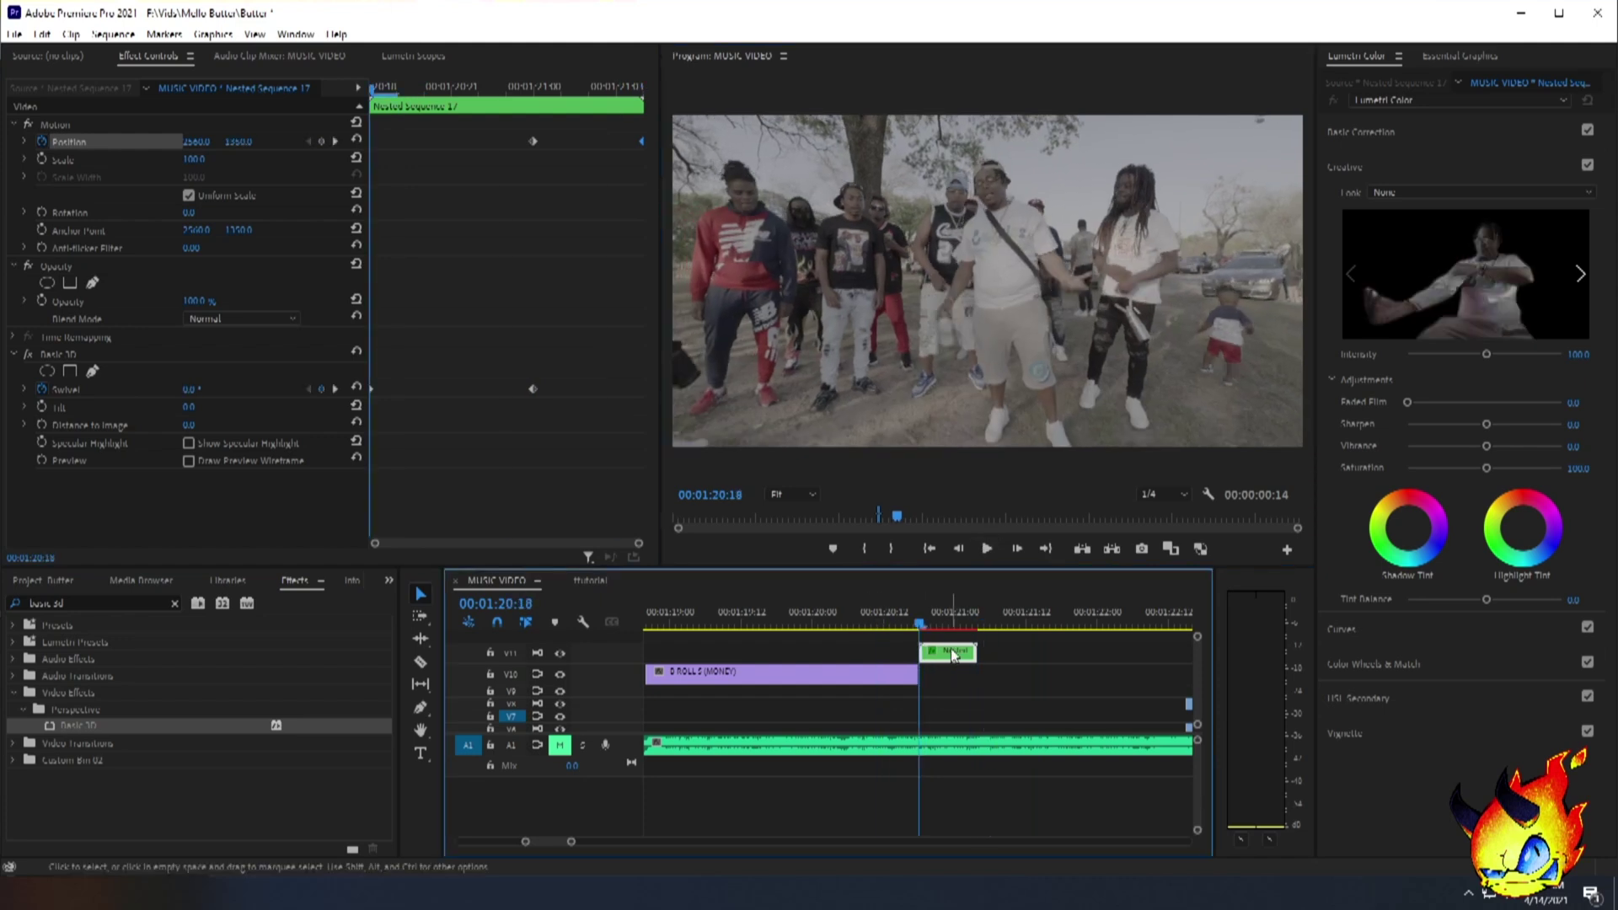
pyautogui.doubleClick(956, 654)
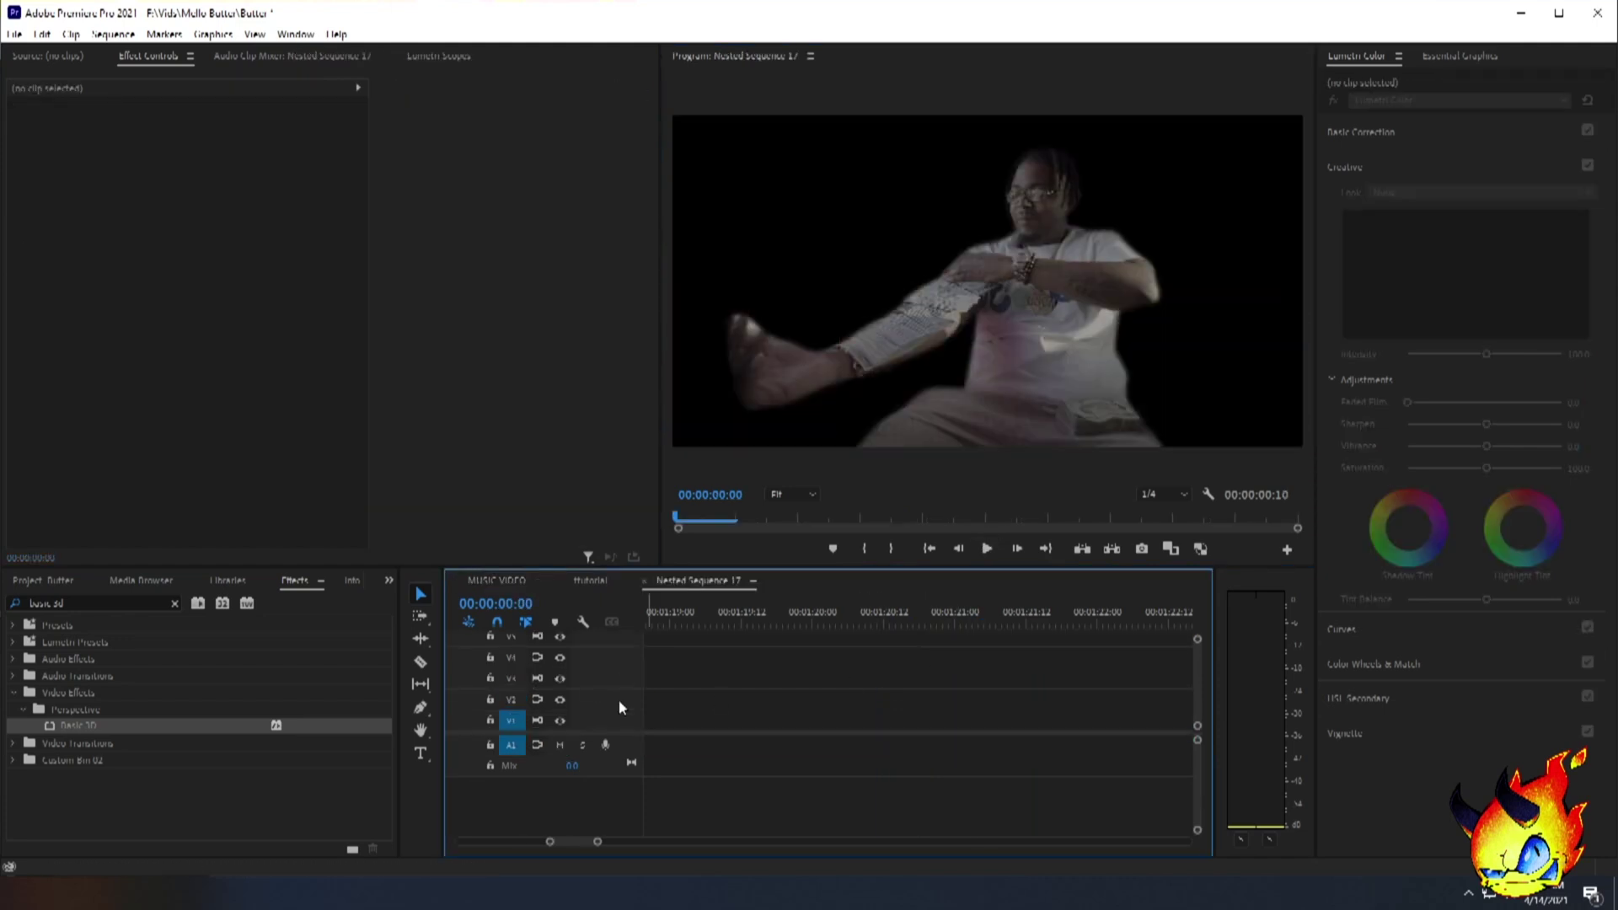
pyautogui.moveTo(600, 844); pyautogui.dragTo(666, 843)
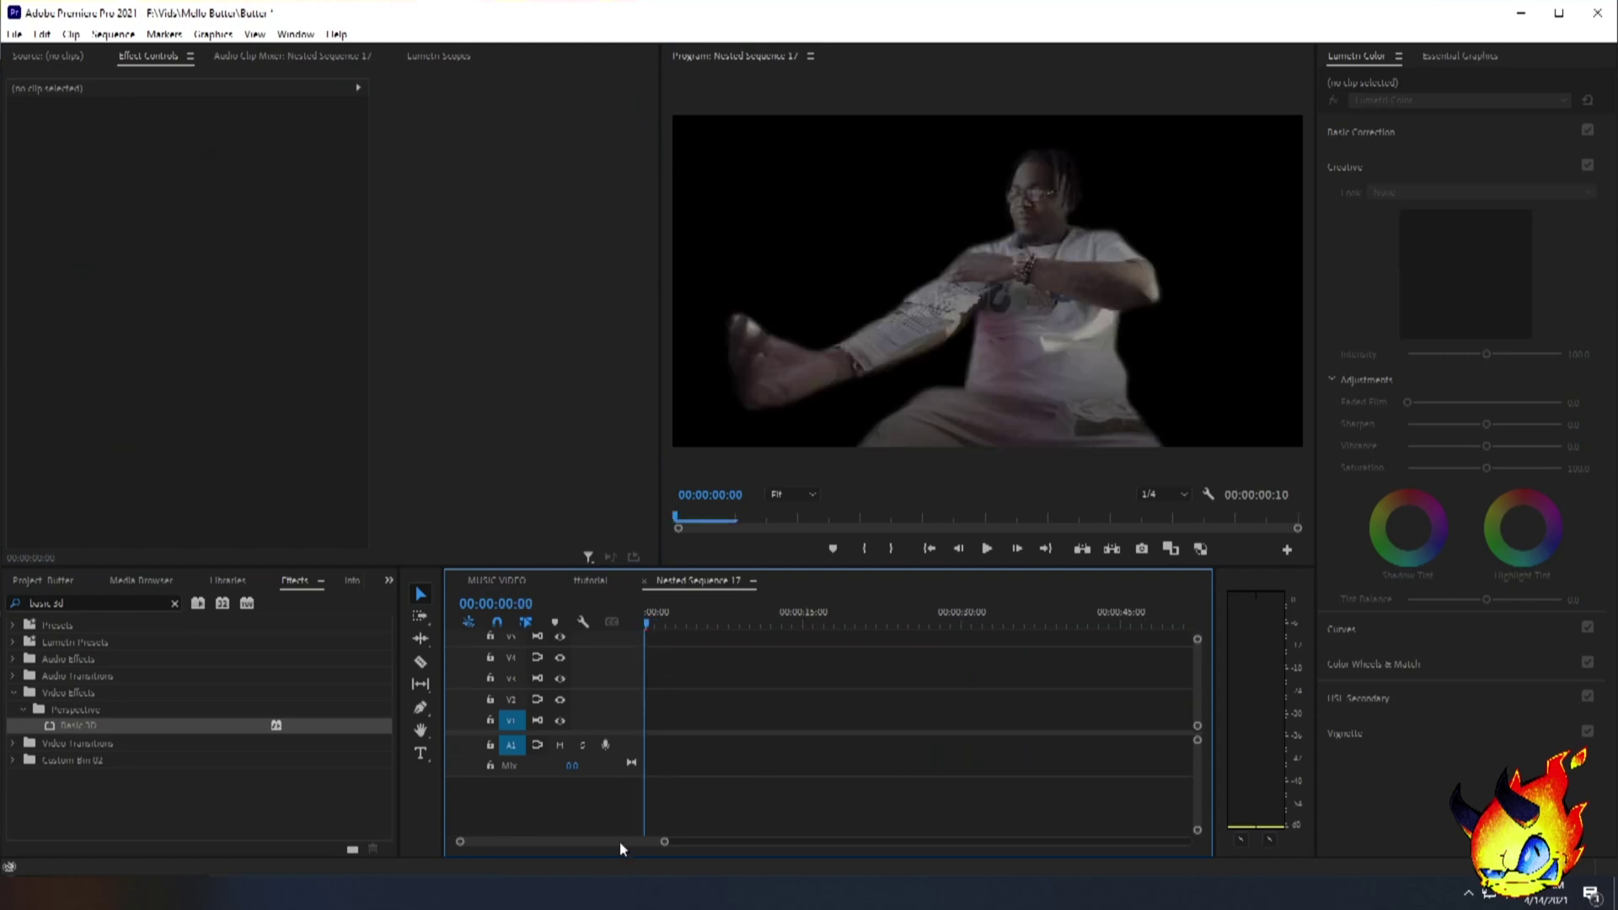
pyautogui.scroll(1, 696, 698)
pyautogui.scroll(2, 687, 684)
pyautogui.moveTo(664, 842); pyautogui.dragTo(523, 841)
pyautogui.moveTo(694, 651); pyautogui.dragTo(874, 652)
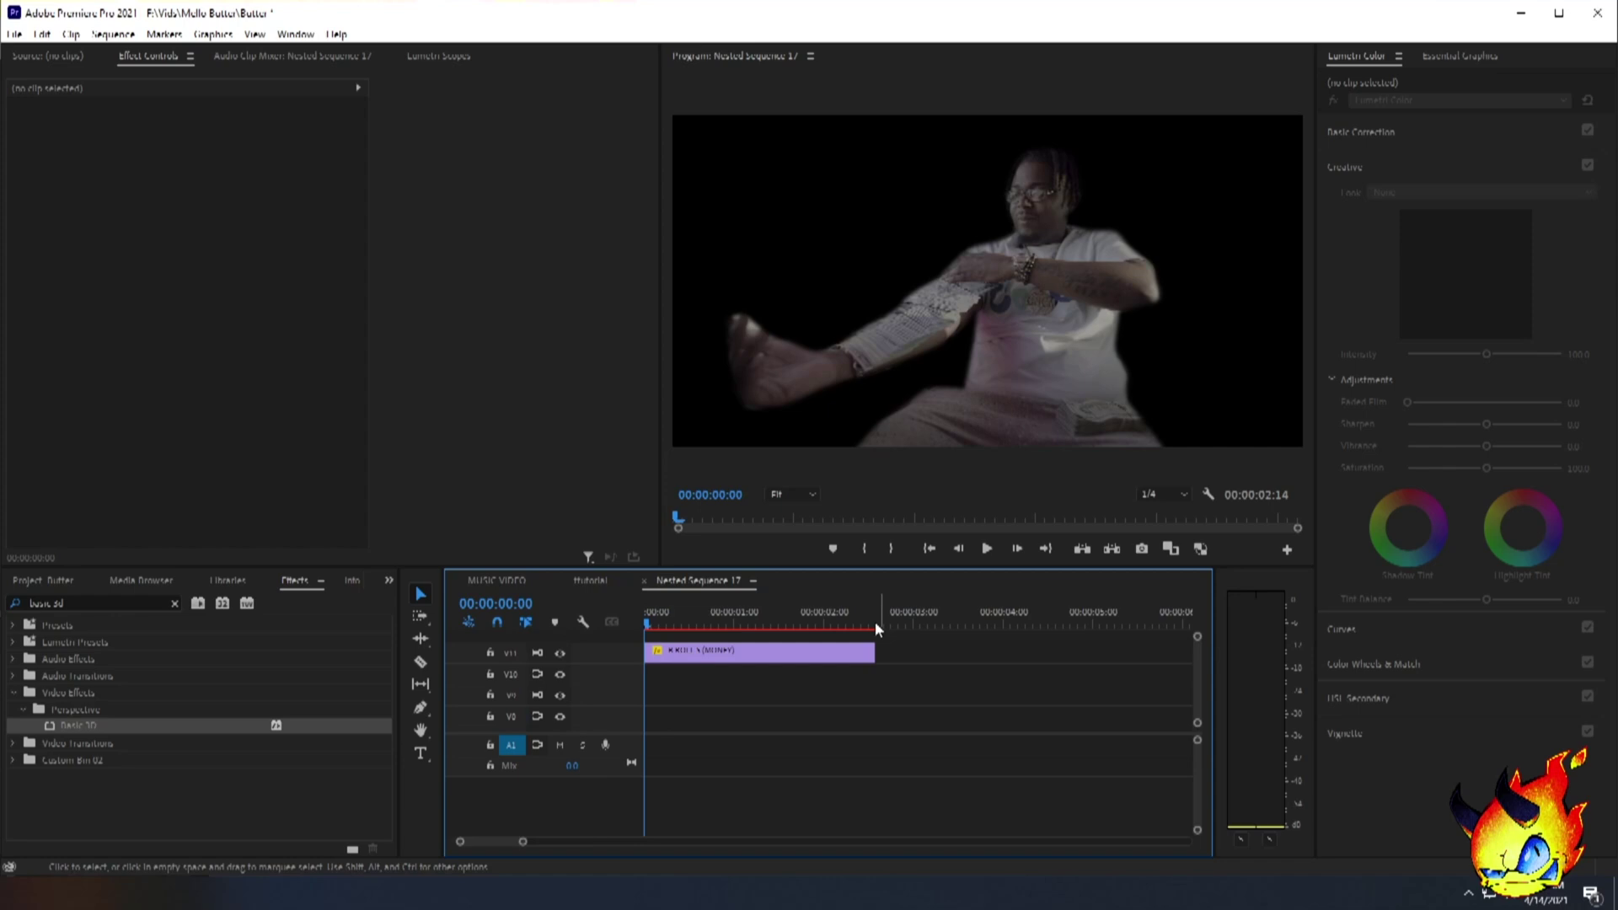
pyautogui.click(494, 578)
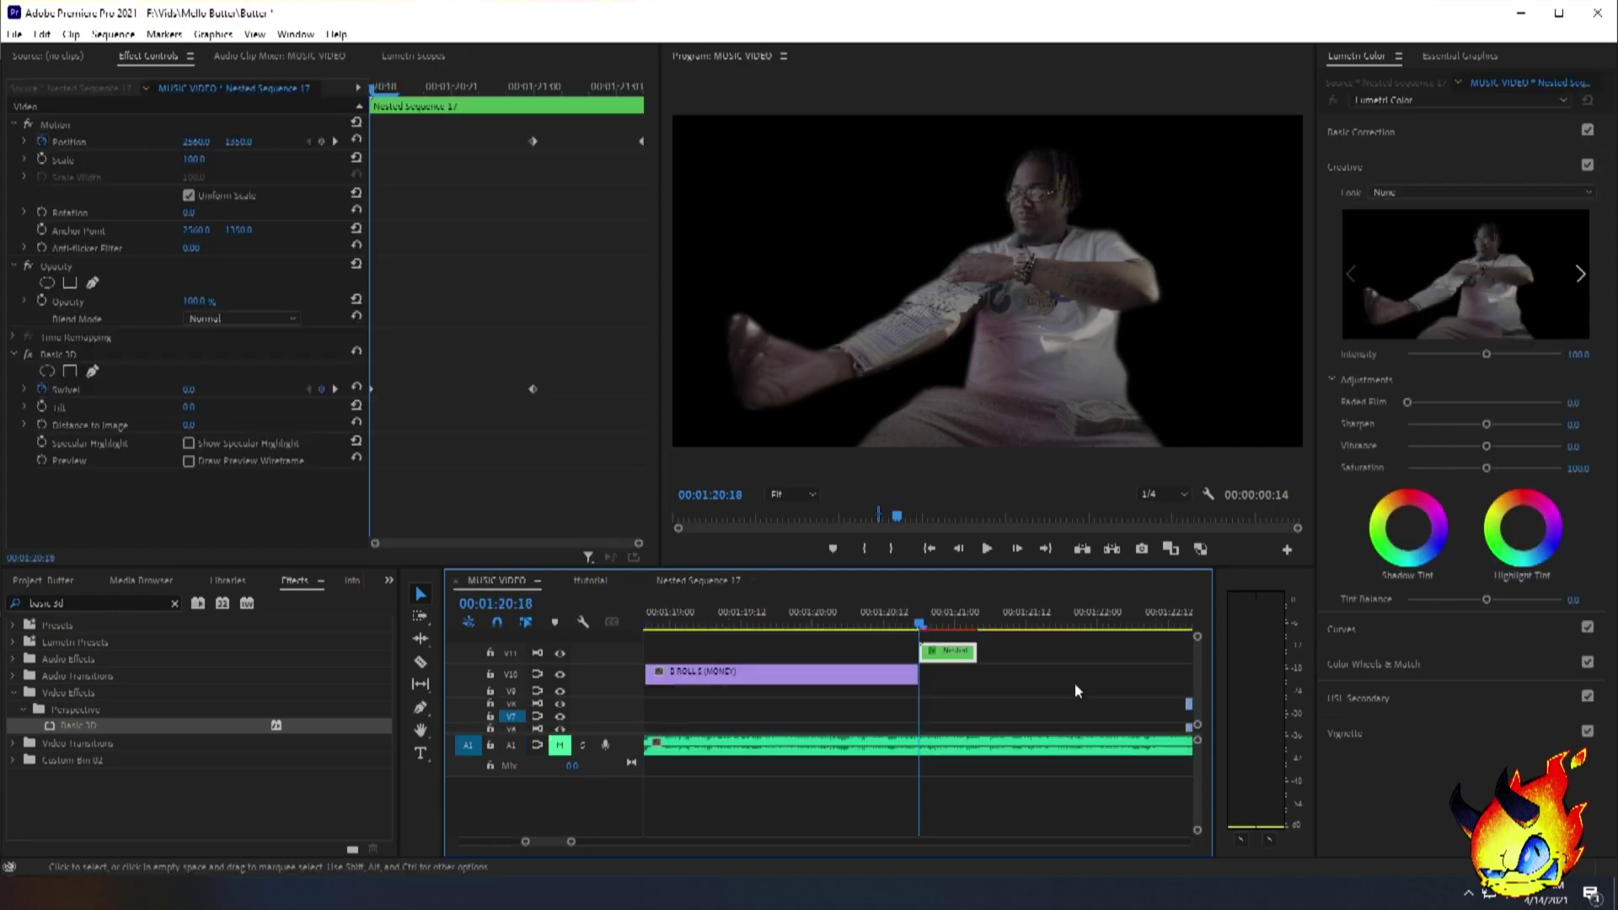
# Extend the nested clip's end by about five frames in the MUSIC VIDEO sequence.
pyautogui.keyDown('shift'); pyautogui.click(1017, 548); pyautogui.keyUp('shift')
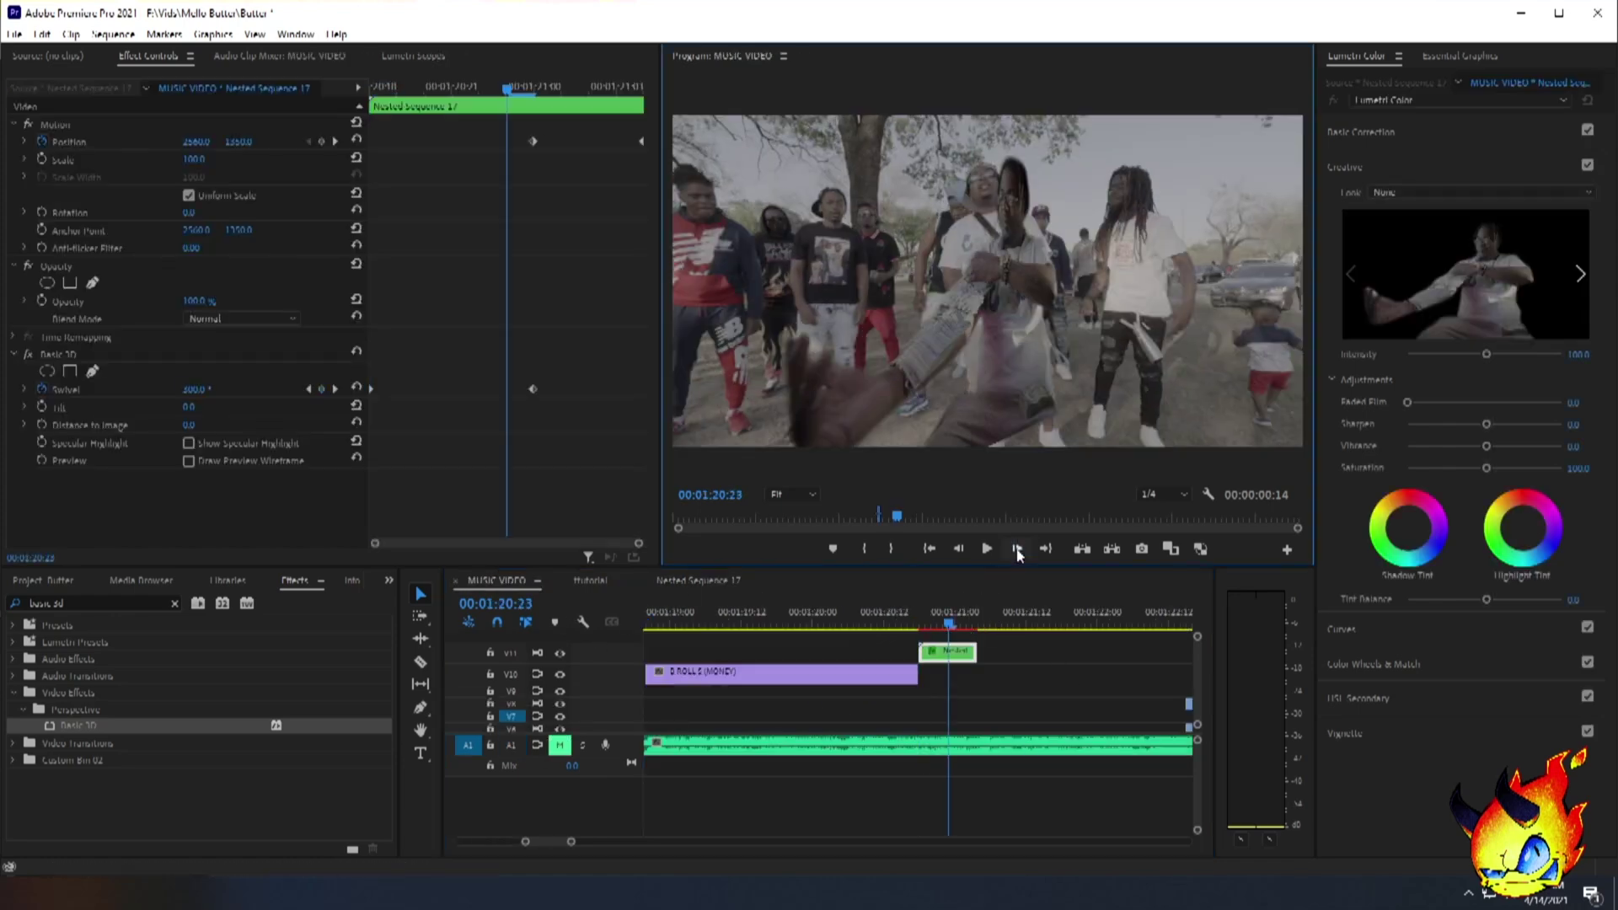
pyautogui.keyDown('shift'); pyautogui.click(1016, 548); pyautogui.keyUp('shift')
pyautogui.keyDown('shift'); pyautogui.click(1016, 547); pyautogui.keyUp('shift')
pyautogui.moveTo(975, 652); pyautogui.dragTo(1008, 651)
pyautogui.click(941, 630)
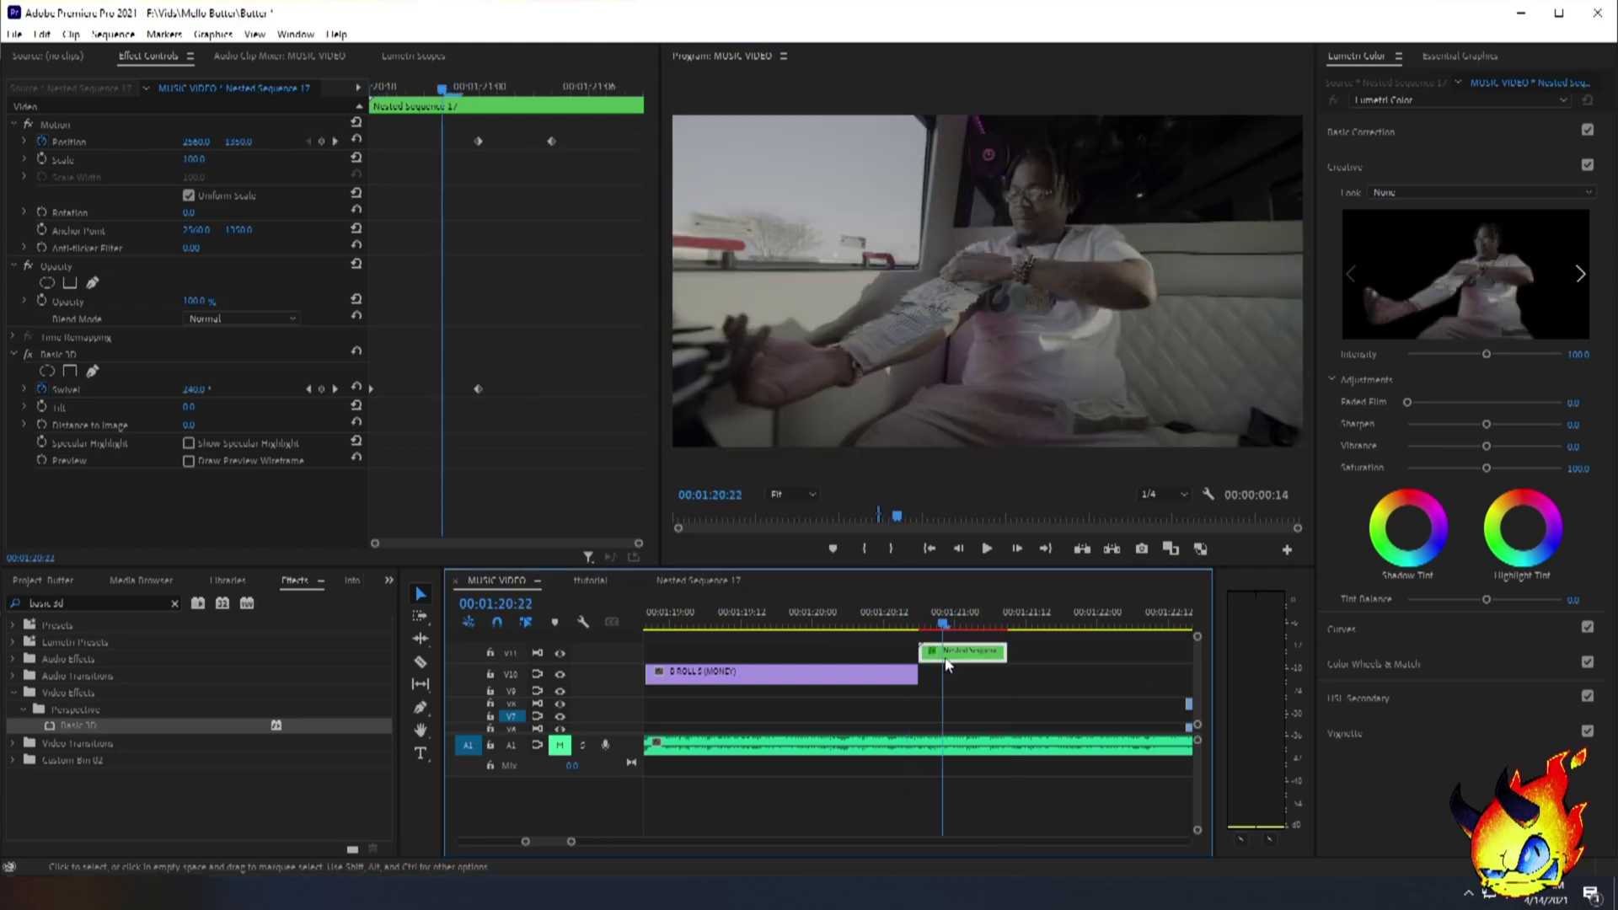
# Move the nested clip's last position keyframe to the new end of the clip.
pyautogui.click(552, 140)
pyautogui.moveTo(553, 141); pyautogui.dragTo(649, 160)
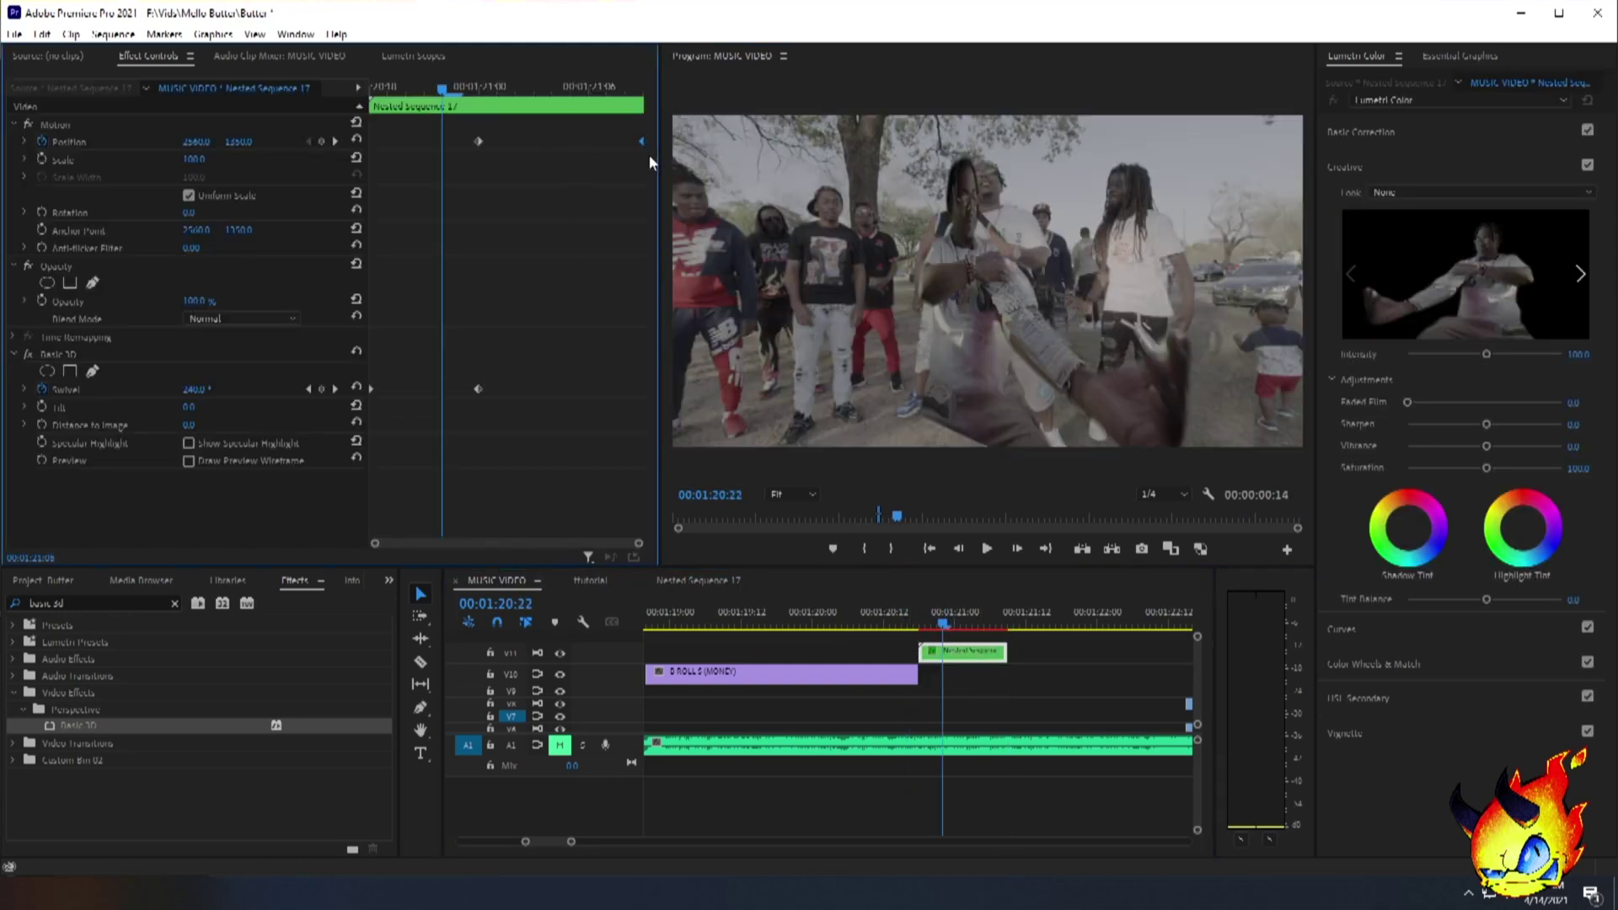
pyautogui.click(478, 140)
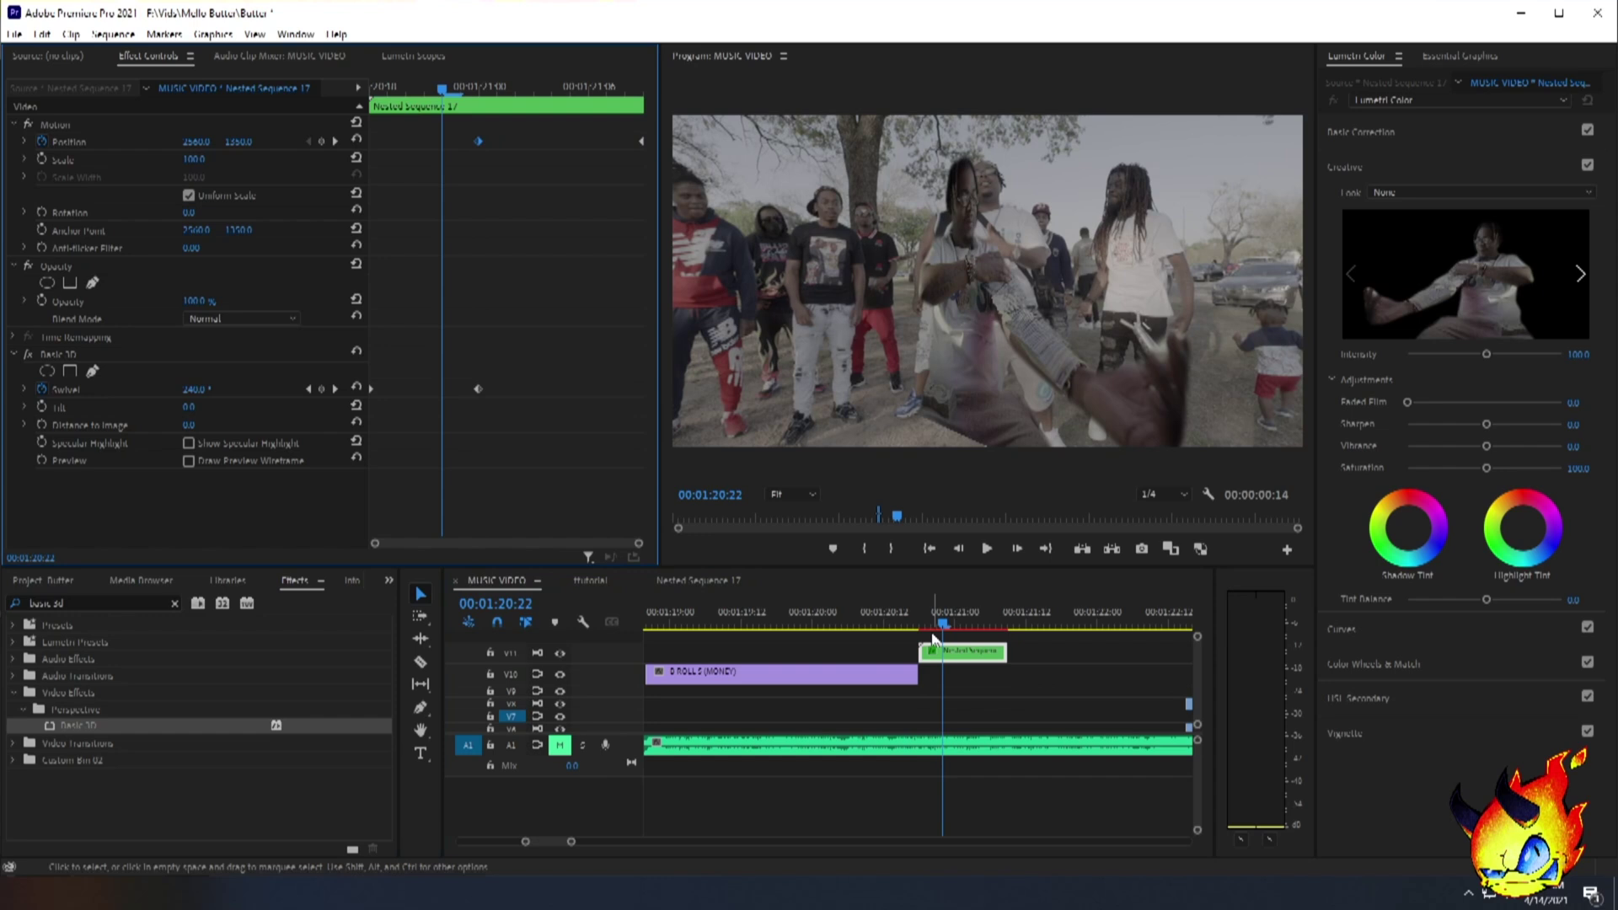
# Play the cut into the spinning cutout to check the slower downward exit.
pyautogui.click(873, 622)
pyautogui.click(987, 550)
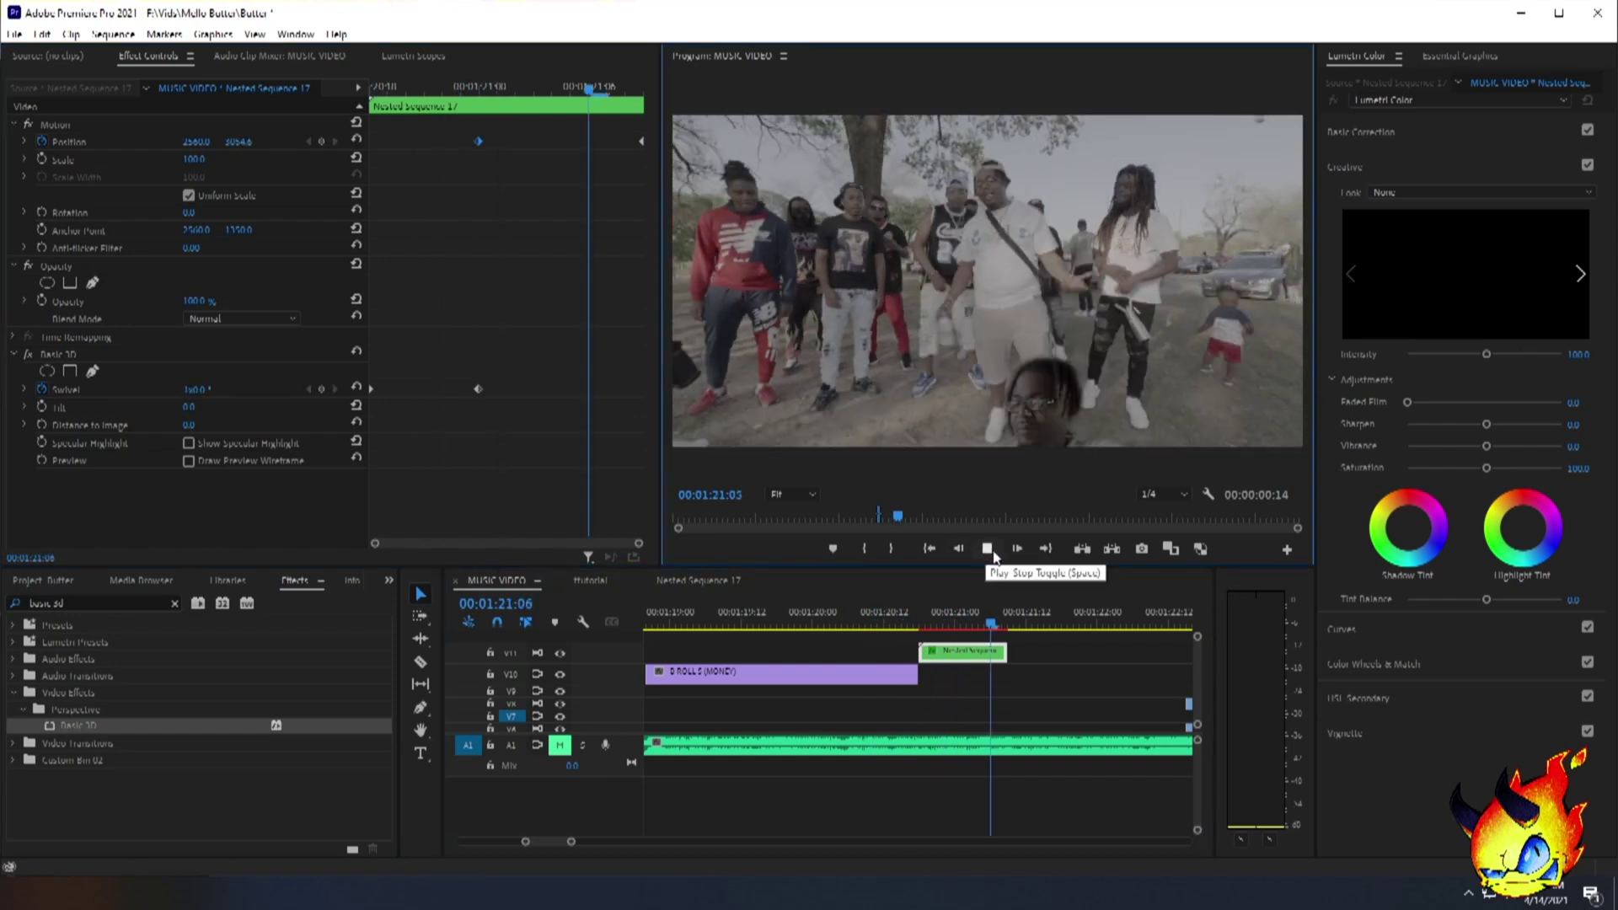
pyautogui.click(879, 626)
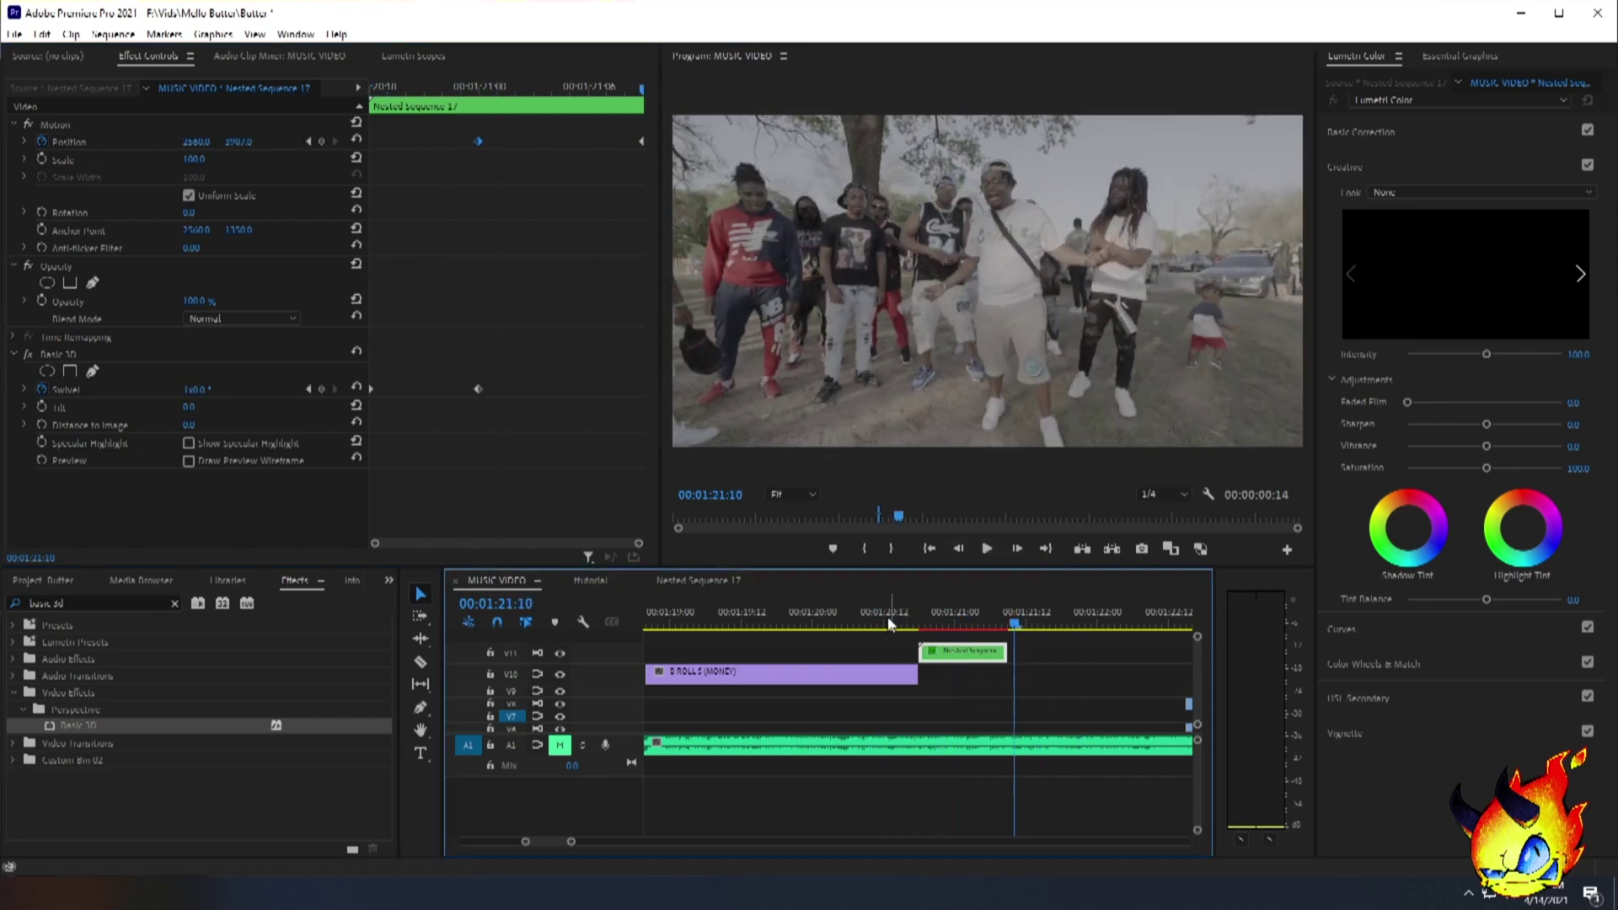
pyautogui.click(887, 622)
pyautogui.press('space')
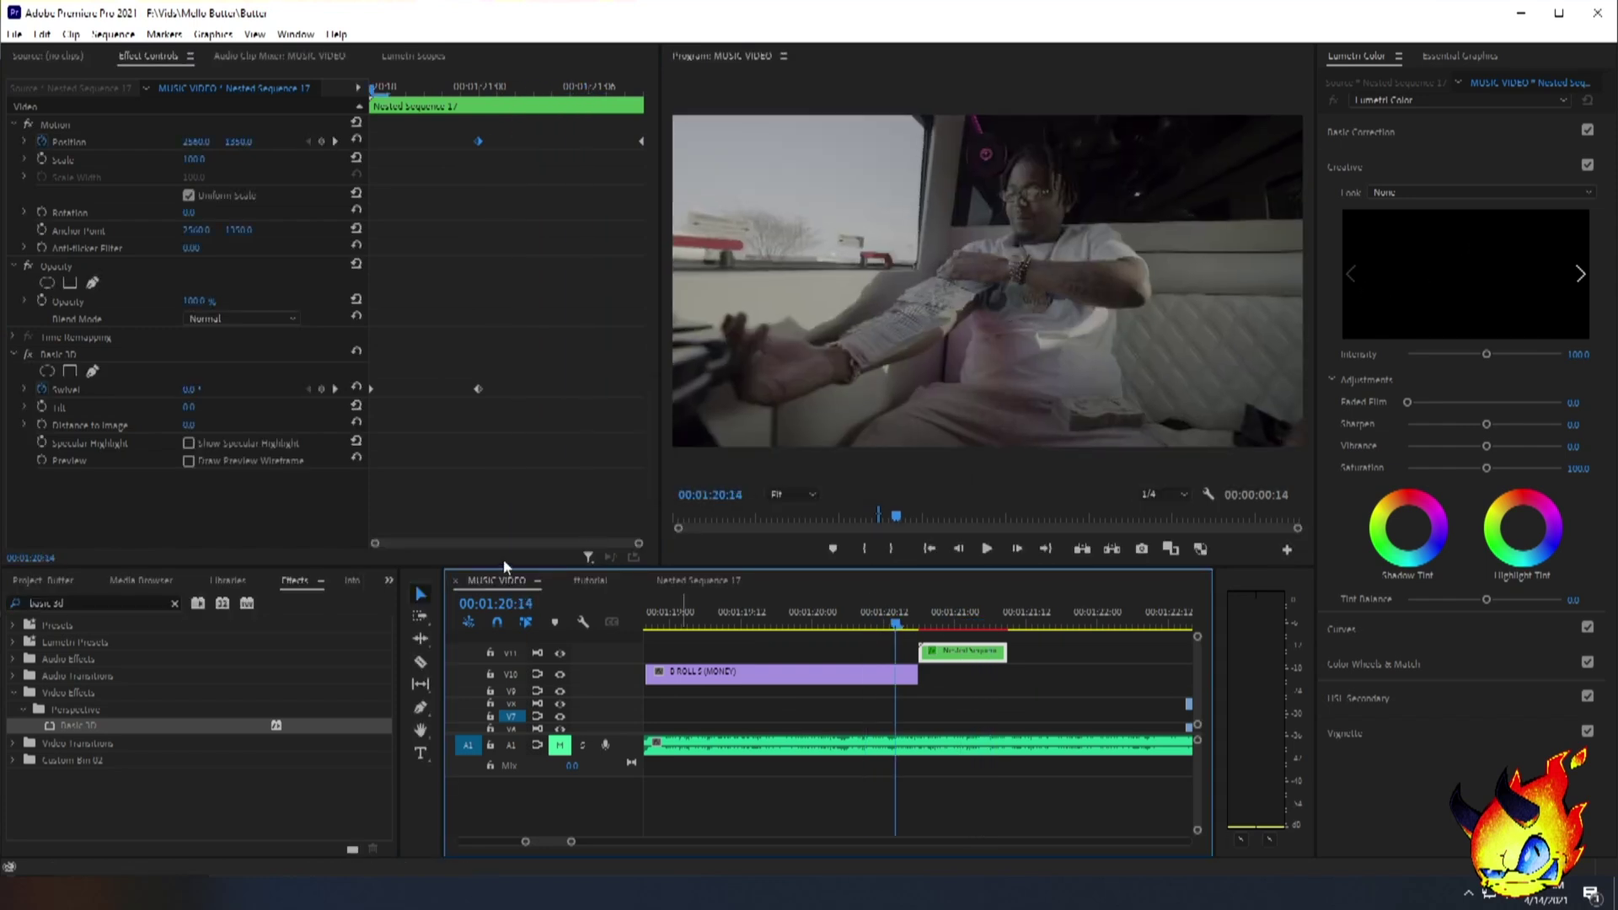
# Play the reference transition in the tutorial sequence to examine how the subject appears before the cut, and return to the MUSIC VIDEO sequence.
pyautogui.click(588, 579)
pyautogui.click(664, 624)
pyautogui.press('space')
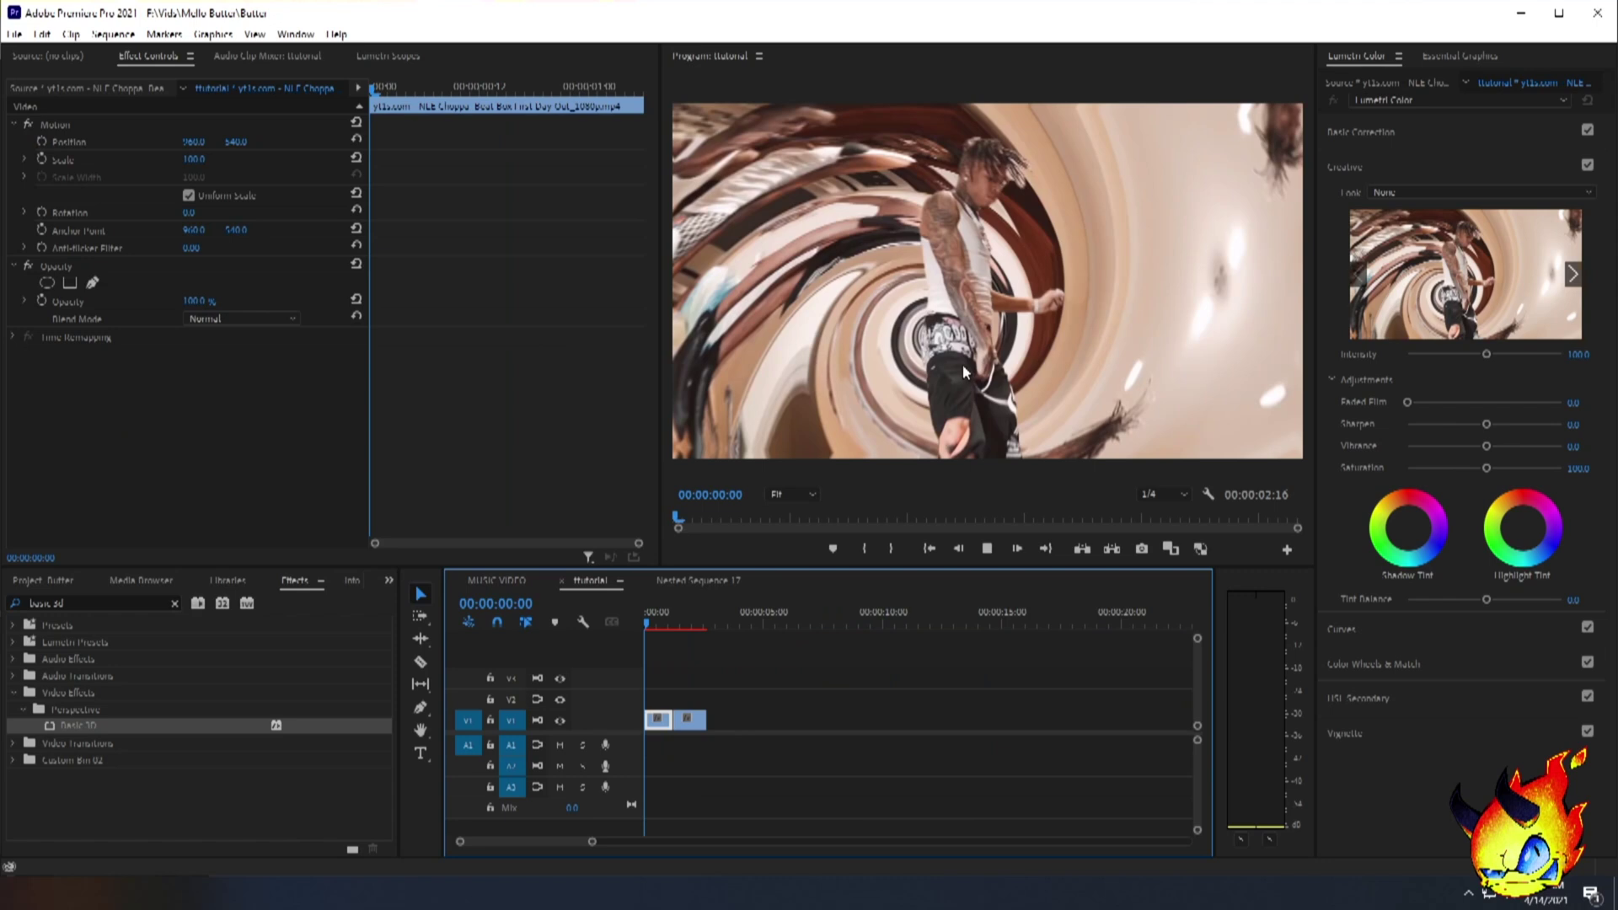
pyautogui.press('space')
pyautogui.press('j')
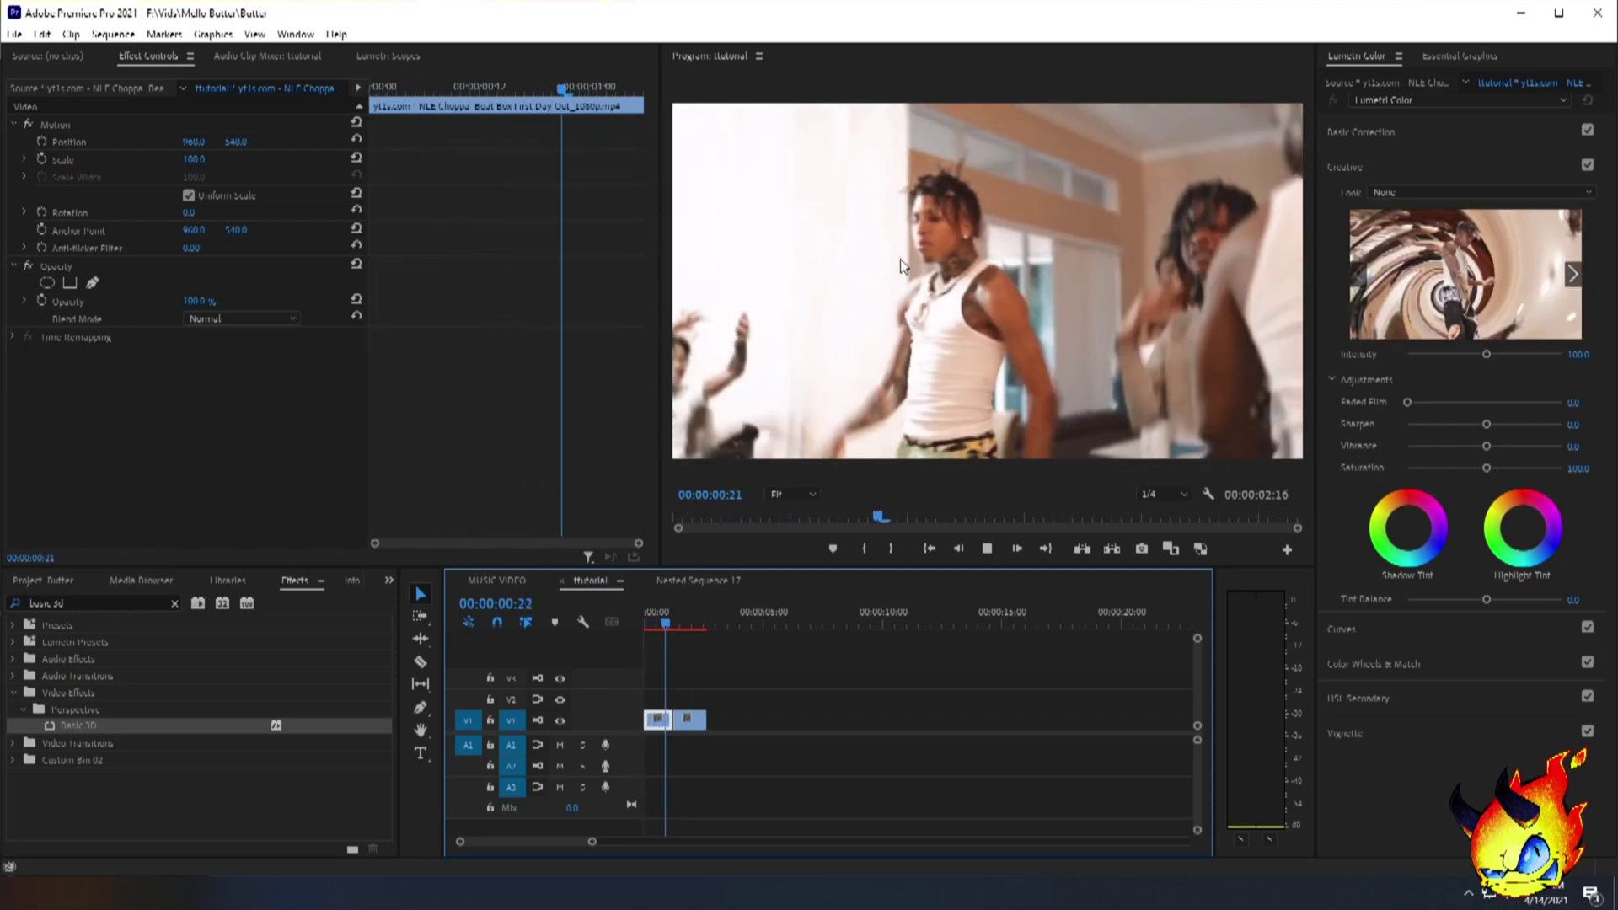
pyautogui.click(494, 582)
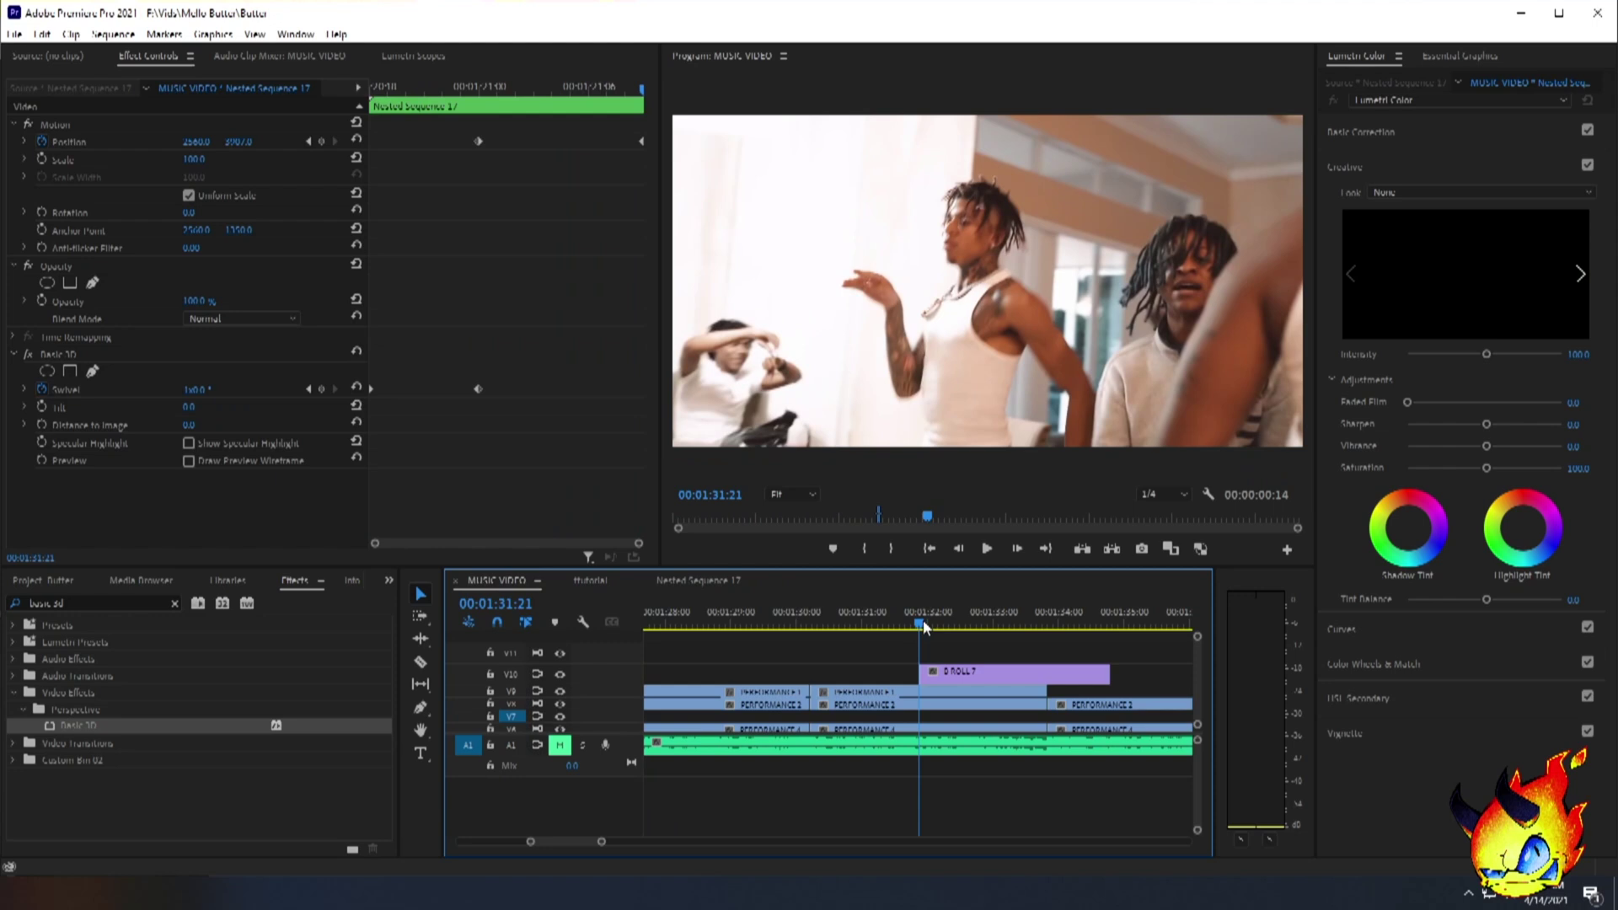
# Duplicate the B ROLL 7 clip onto track V11 and add a frame hold to the copy at its start, 00:01:31:21.
pyautogui.moveTo(924, 626); pyautogui.dragTo(897, 626)
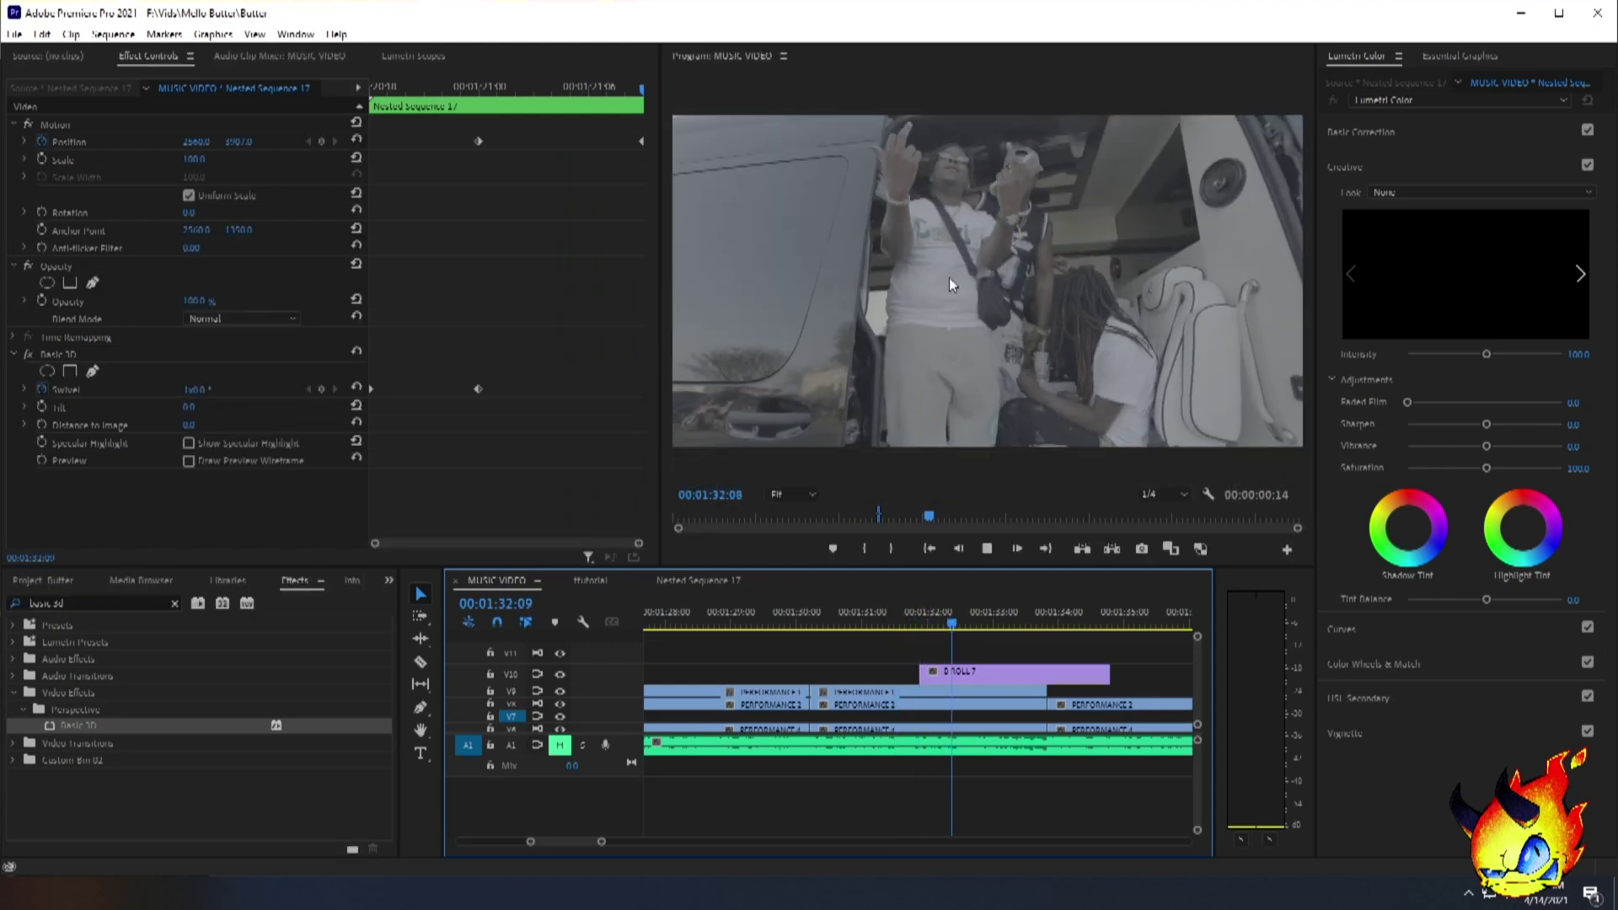
pyautogui.press('space')
pyautogui.click(970, 674)
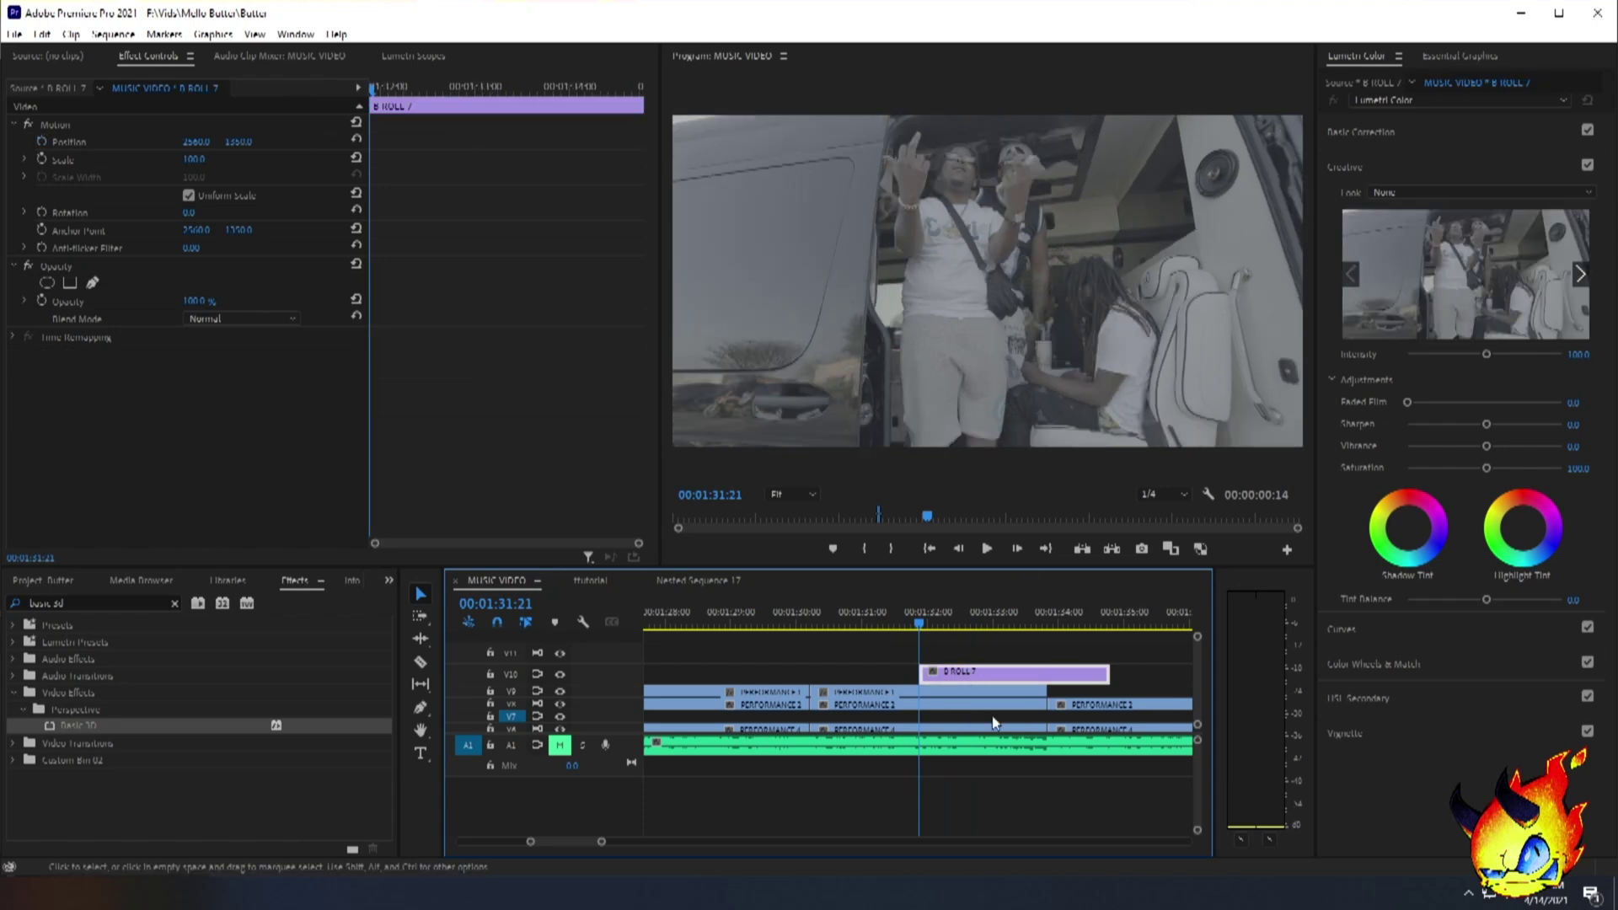
pyautogui.press('Return')
pyautogui.keyDown('alt'); pyautogui.moveTo(1003, 675); pyautogui.dragTo(1003, 652); pyautogui.keyUp('alt')
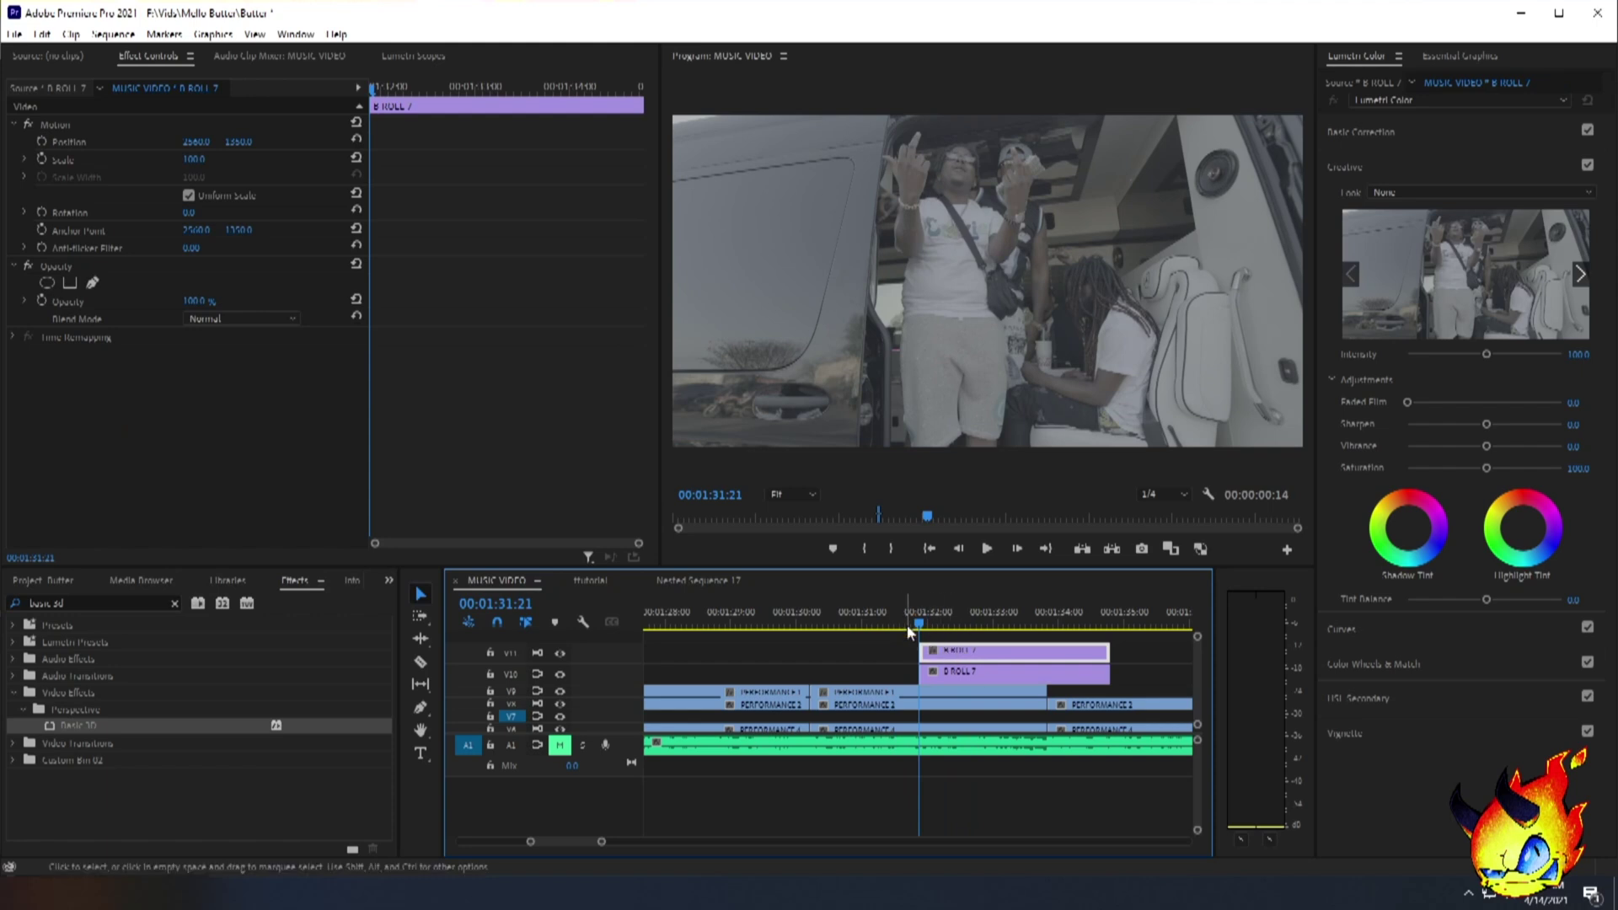
pyautogui.rightClick(1055, 659)
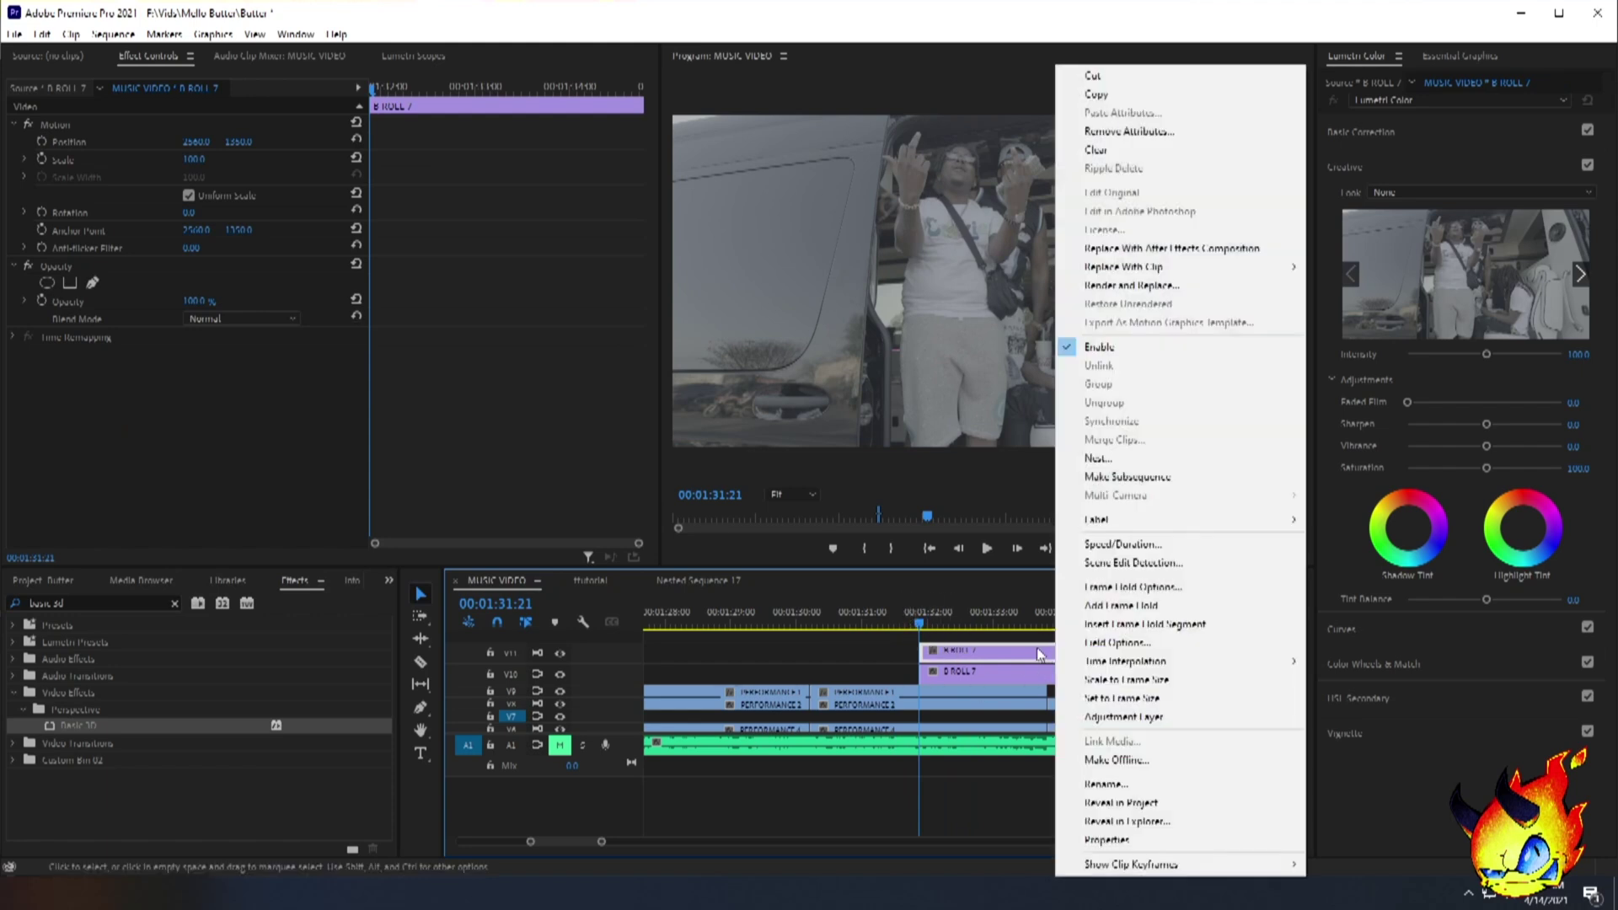
pyautogui.click(1121, 606)
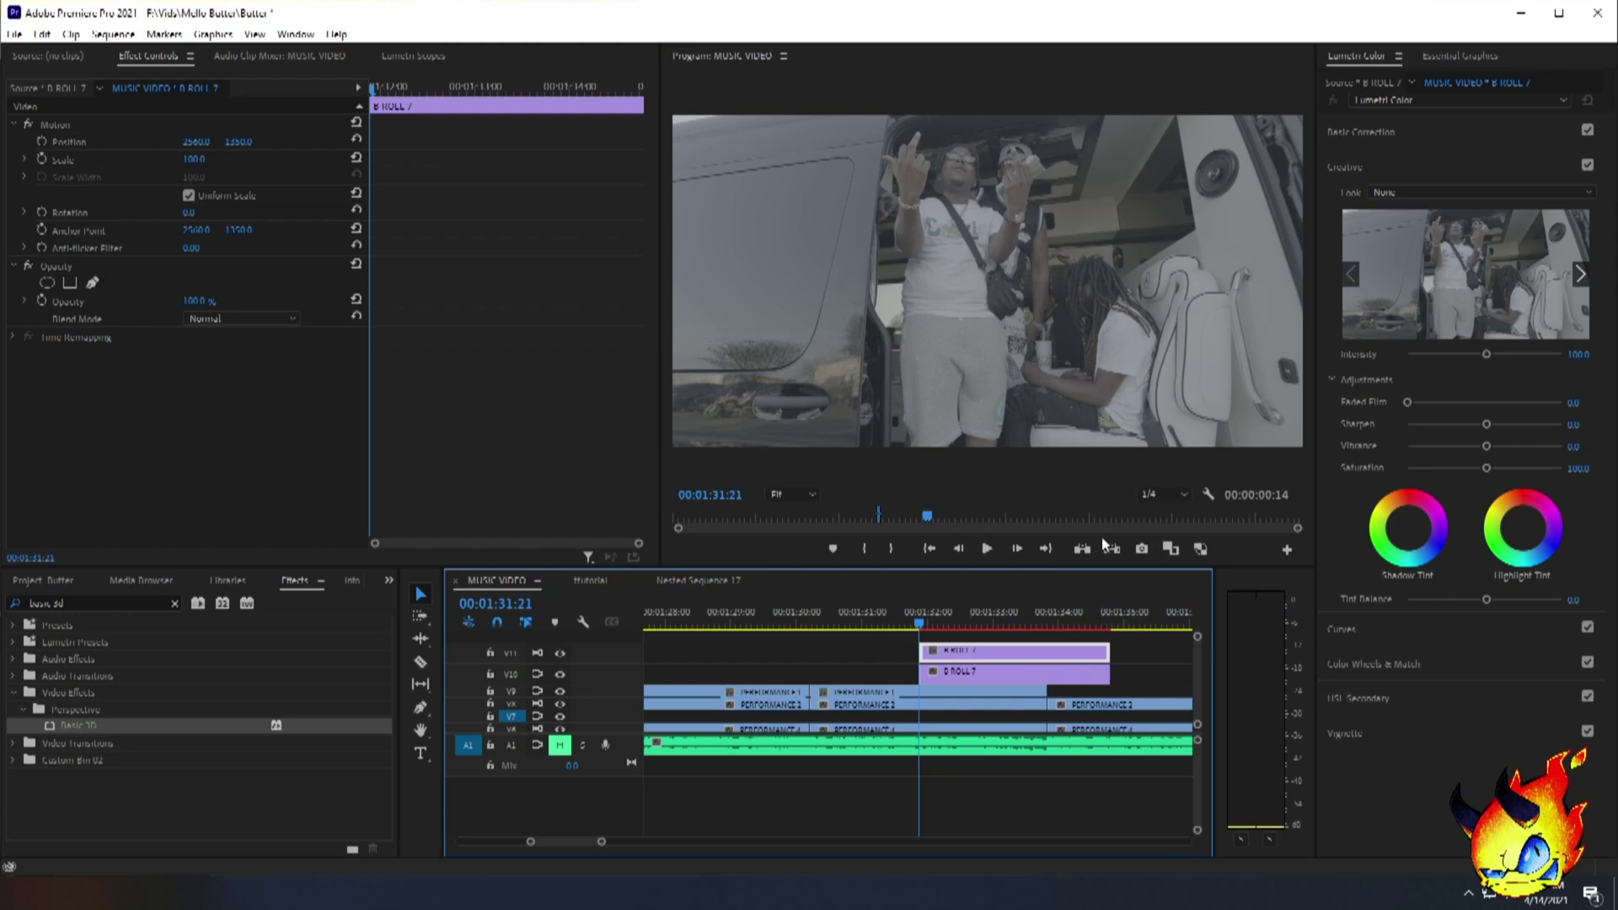
# Split the frozen B ROLL 7 copy at 00:01:32:12 and delete the part after the cut.
pyautogui.keyDown('shift'); pyautogui.click(1019, 550); pyautogui.keyUp('shift')
pyautogui.keyDown('shift'); pyautogui.click(1018, 549); pyautogui.keyUp('shift')
pyautogui.keyDown('shift'); pyautogui.click(1019, 550); pyautogui.keyUp('shift')
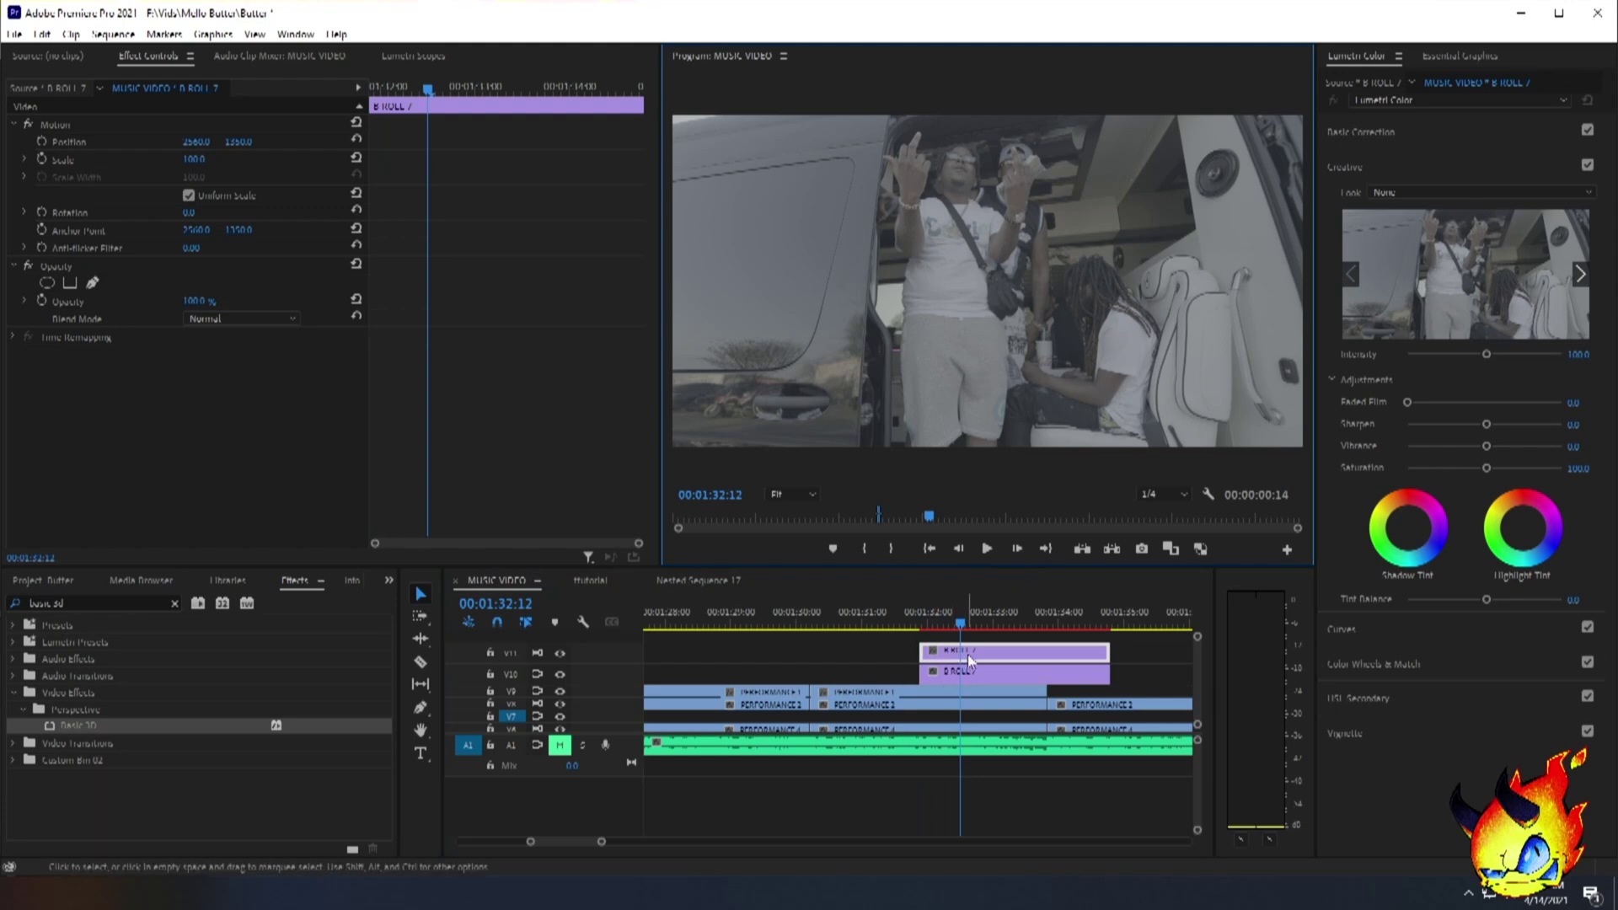
pyautogui.click(998, 654)
pyautogui.hotkey('ctrl', 'k')
pyautogui.press('Delete')
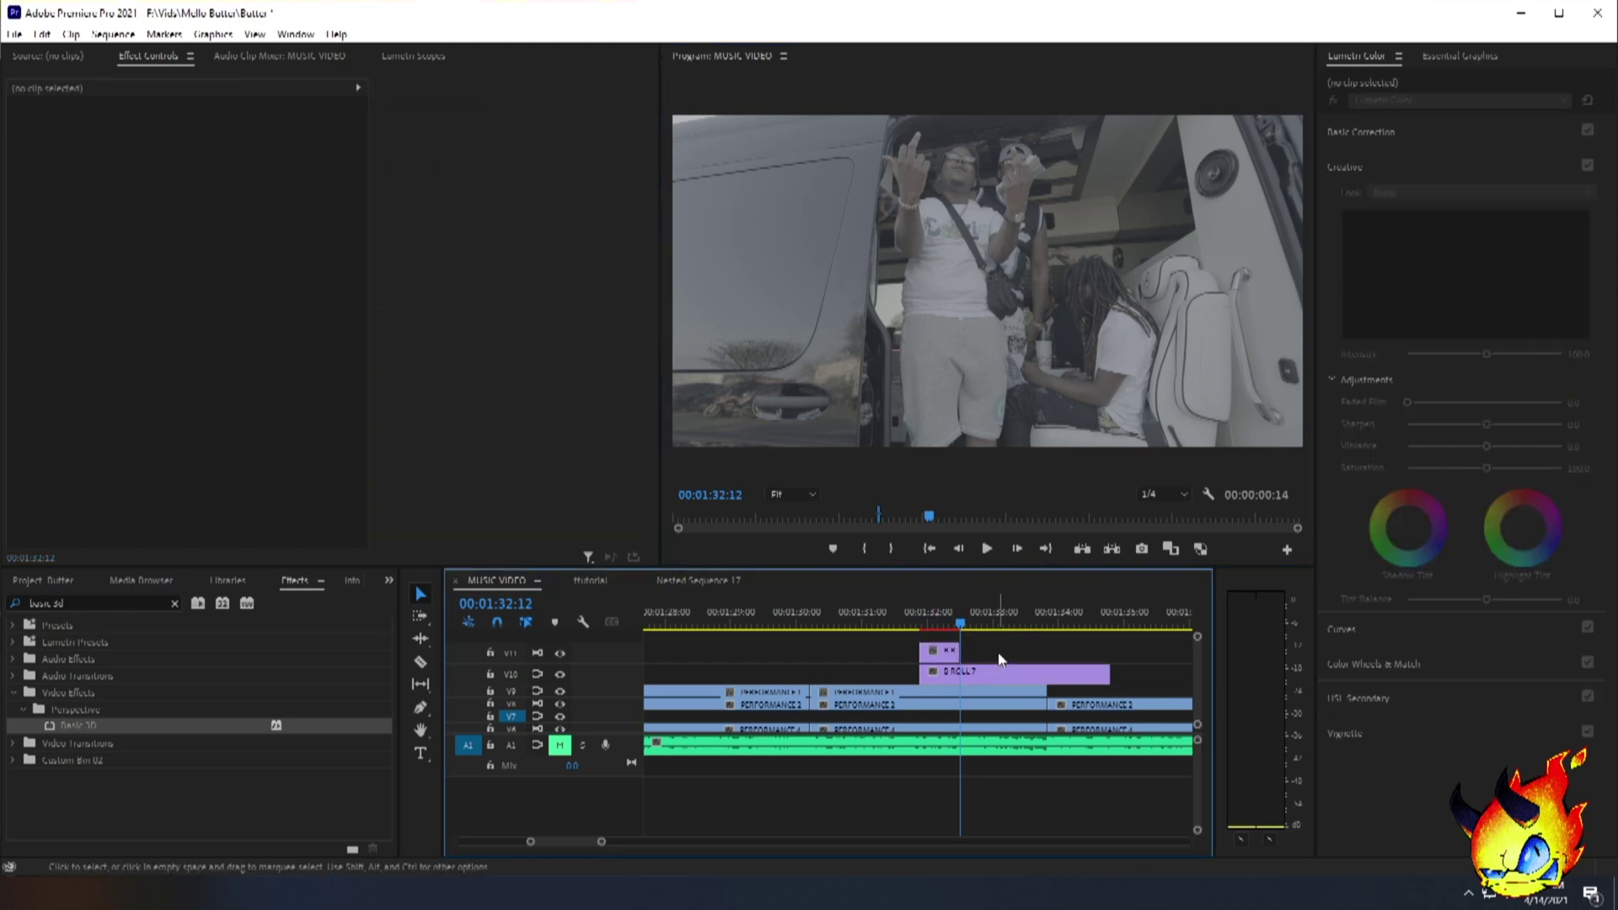
# Move the short frozen clip earlier on V11 so that it ends where the B ROLL 7 clip starts.
pyautogui.click(902, 607)
pyautogui.press('space')
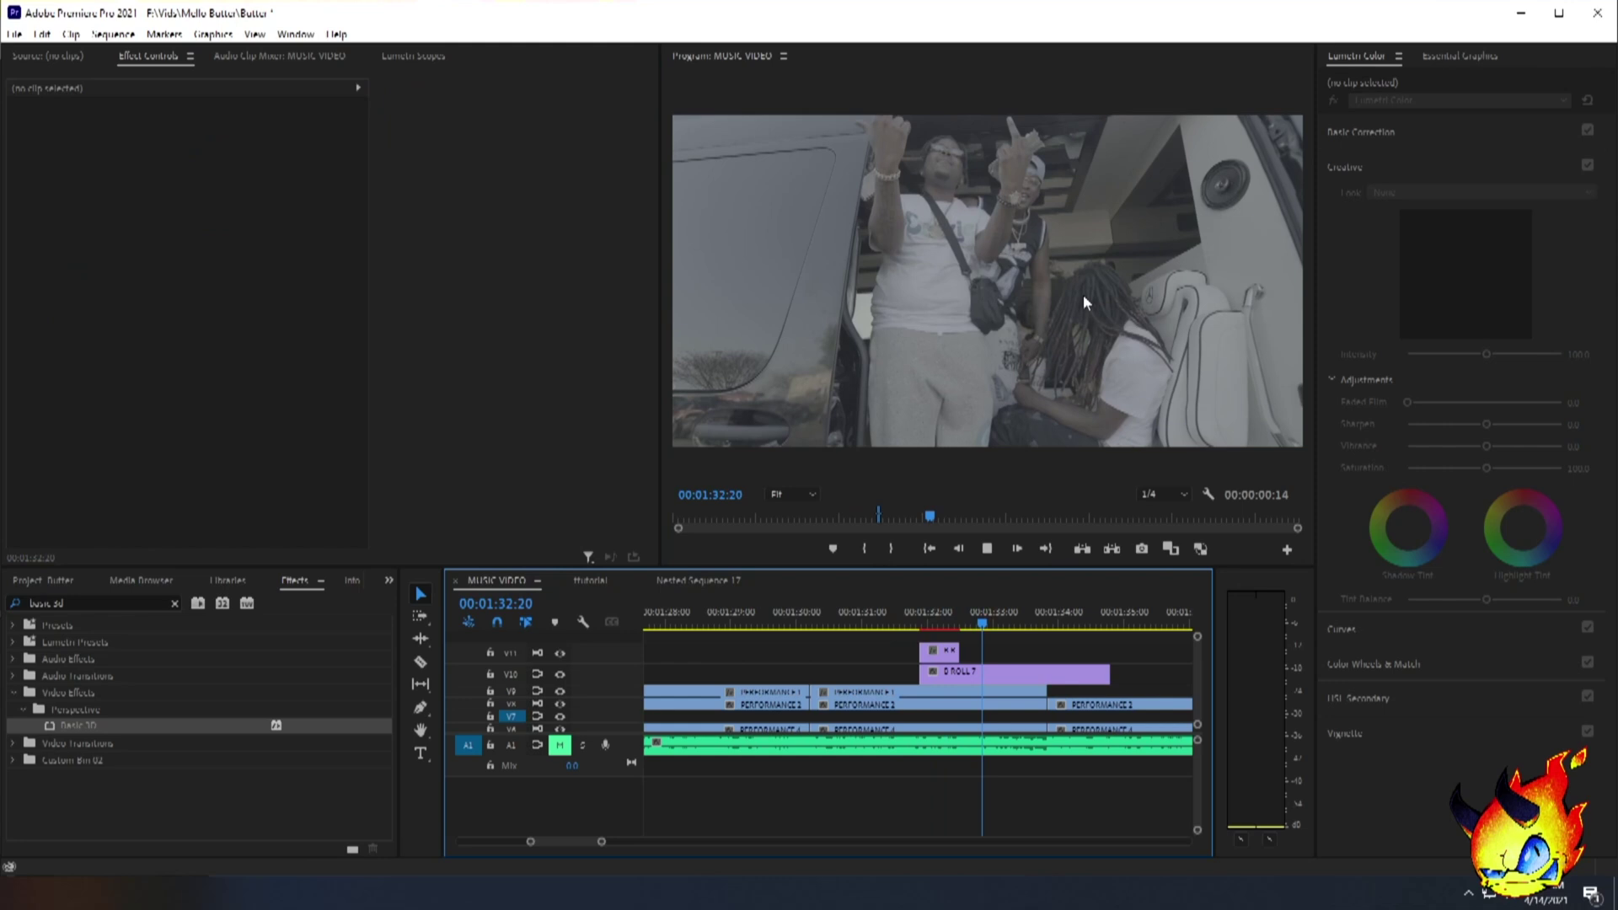
pyautogui.press('space')
pyautogui.click(945, 669)
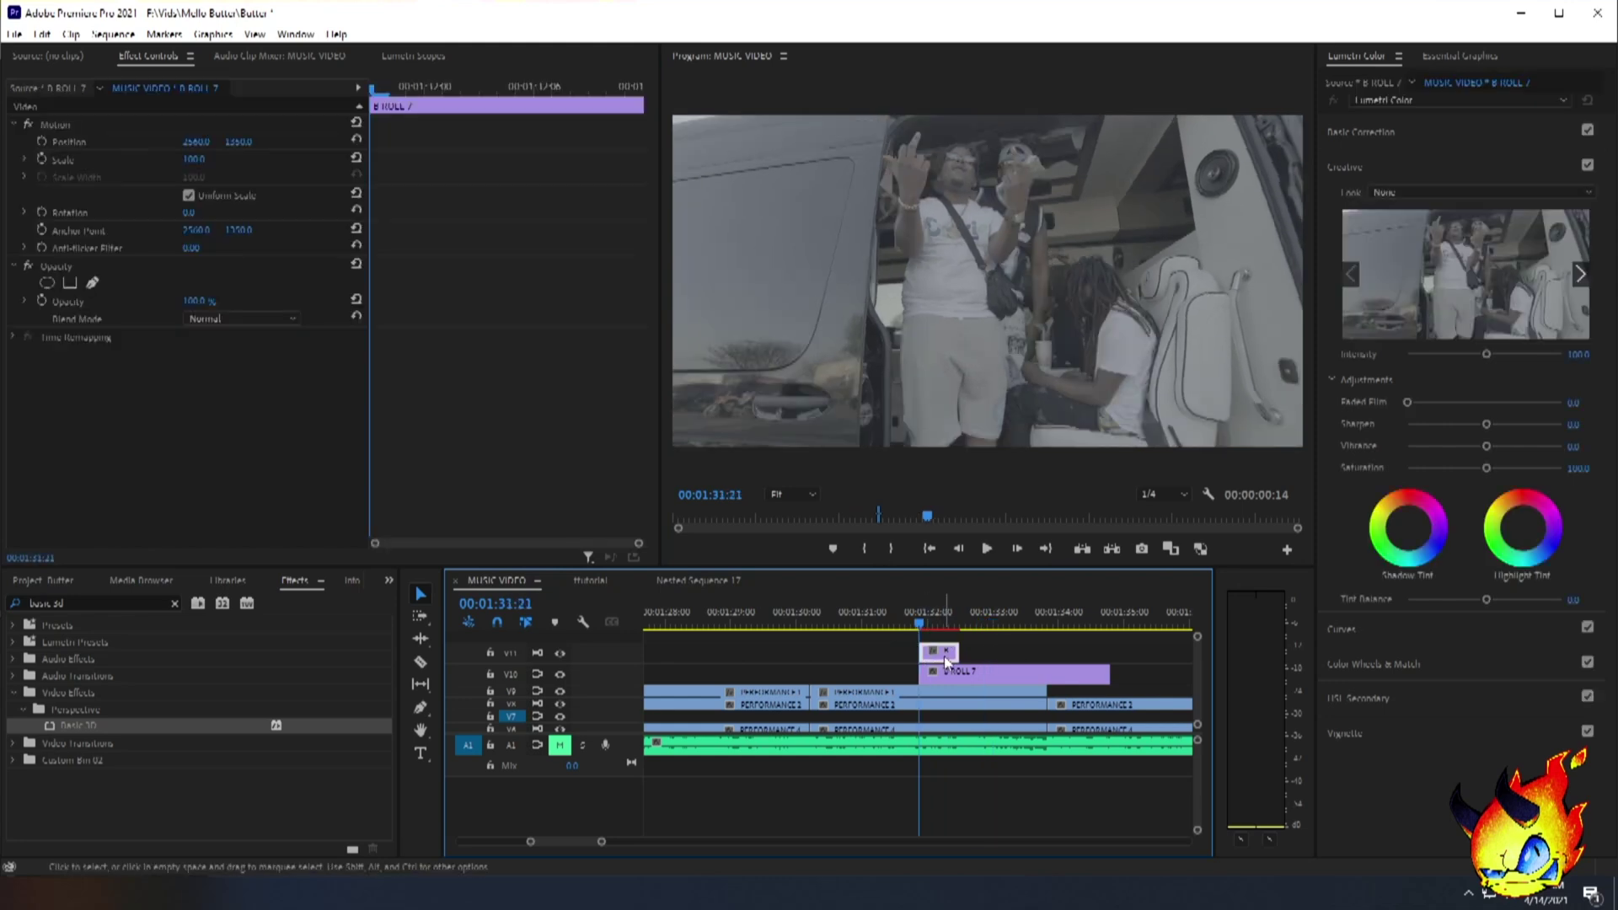
pyautogui.moveTo(945, 660); pyautogui.dragTo(928, 626)
# Play from the preceding shot through the frozen clip, return to its start at 00:01:31:06, and save the project.
pyautogui.click(854, 609)
pyautogui.press('space')
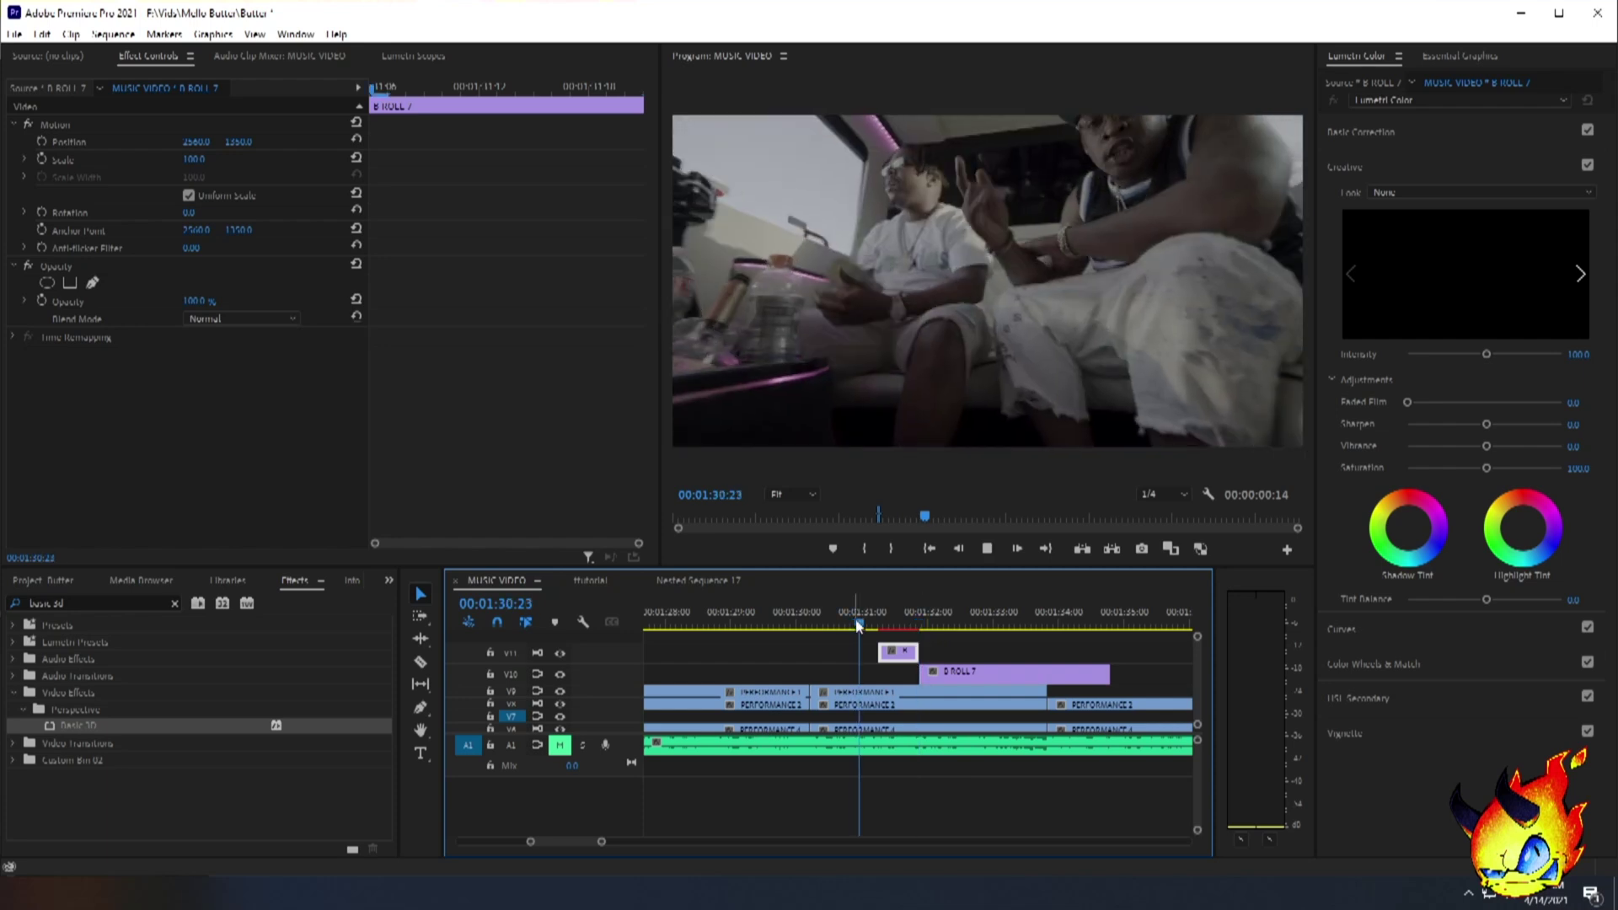
pyautogui.press('space')
pyautogui.click(880, 625)
pyautogui.hotkey('ctrl', 's')
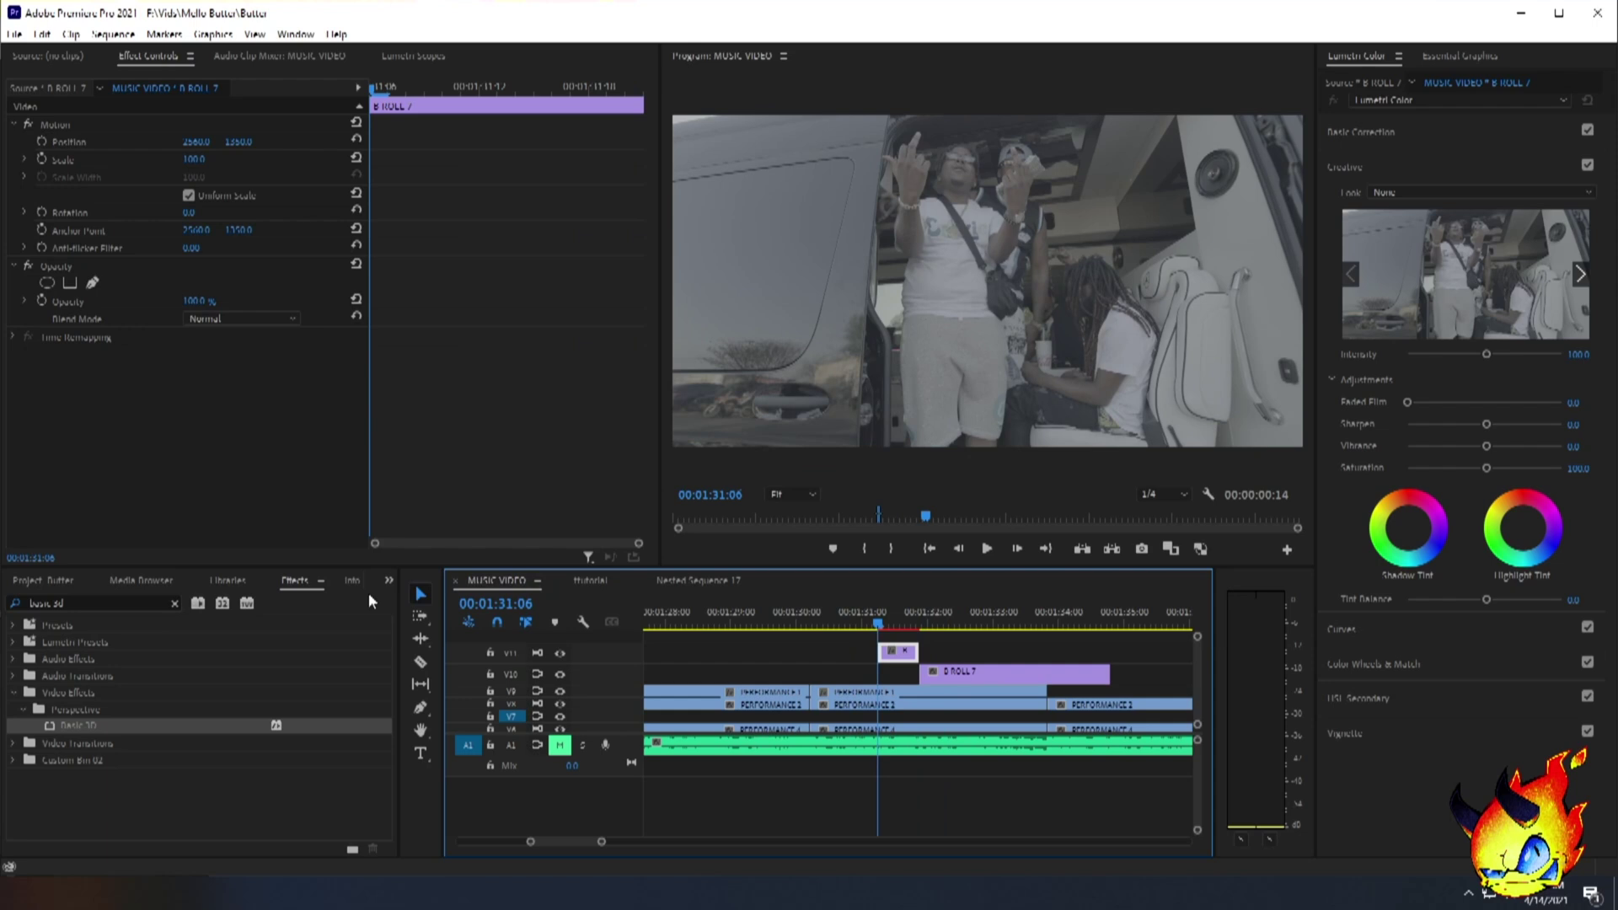
# Draw a freeform opacity mask around the standing man in the white shirt on the frozen clip, following his arms, hands and head.
pyautogui.click(893, 680)
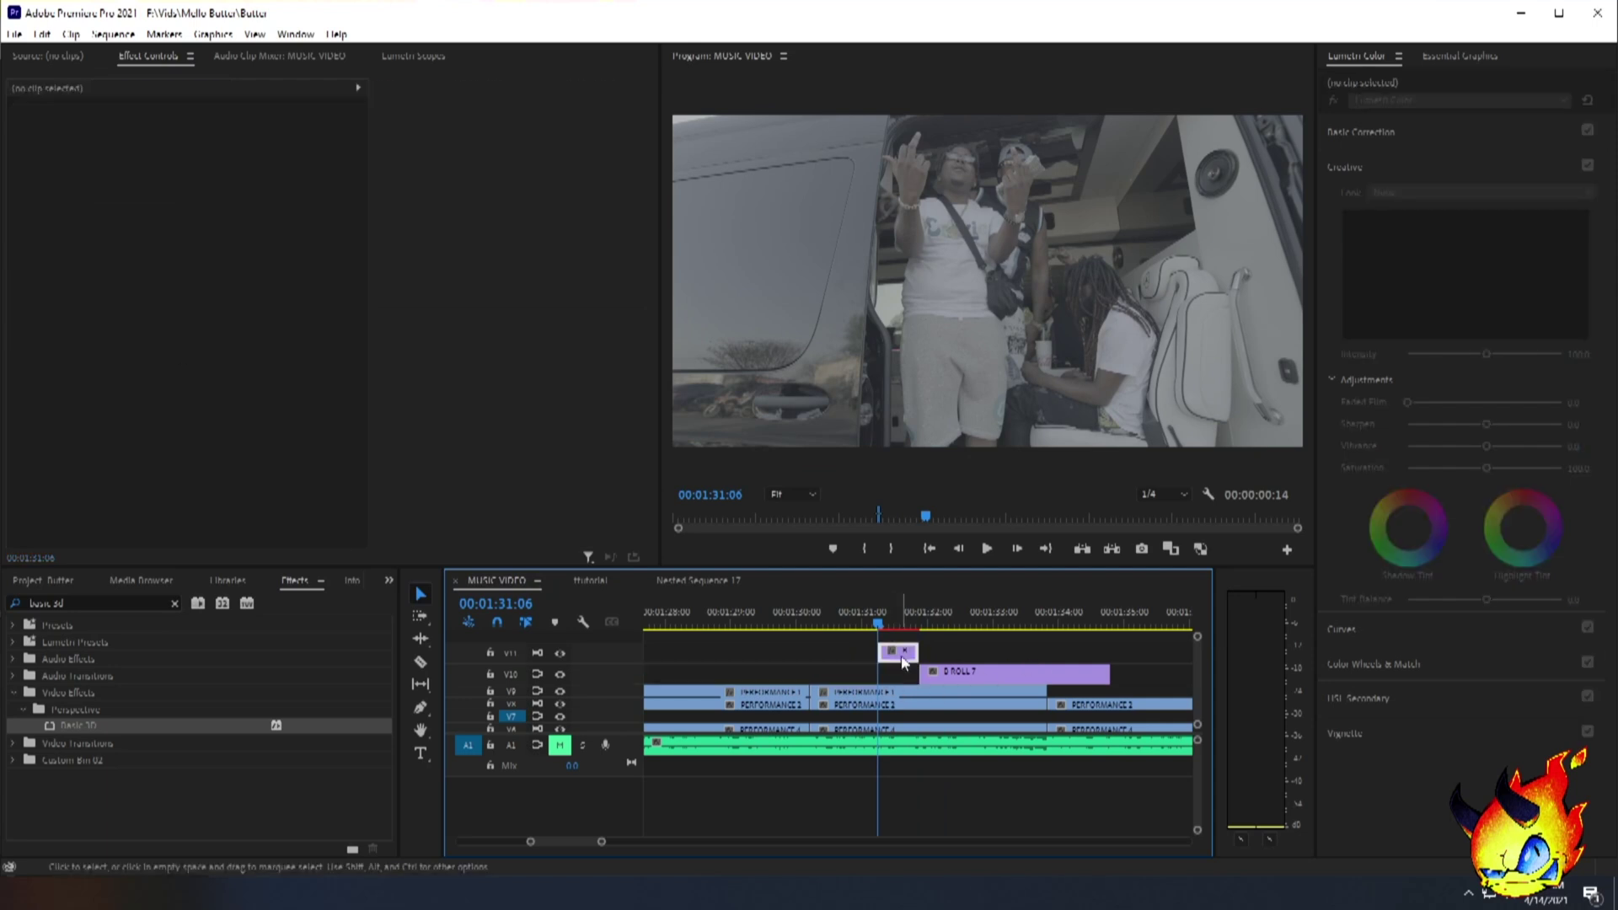
pyautogui.click(900, 657)
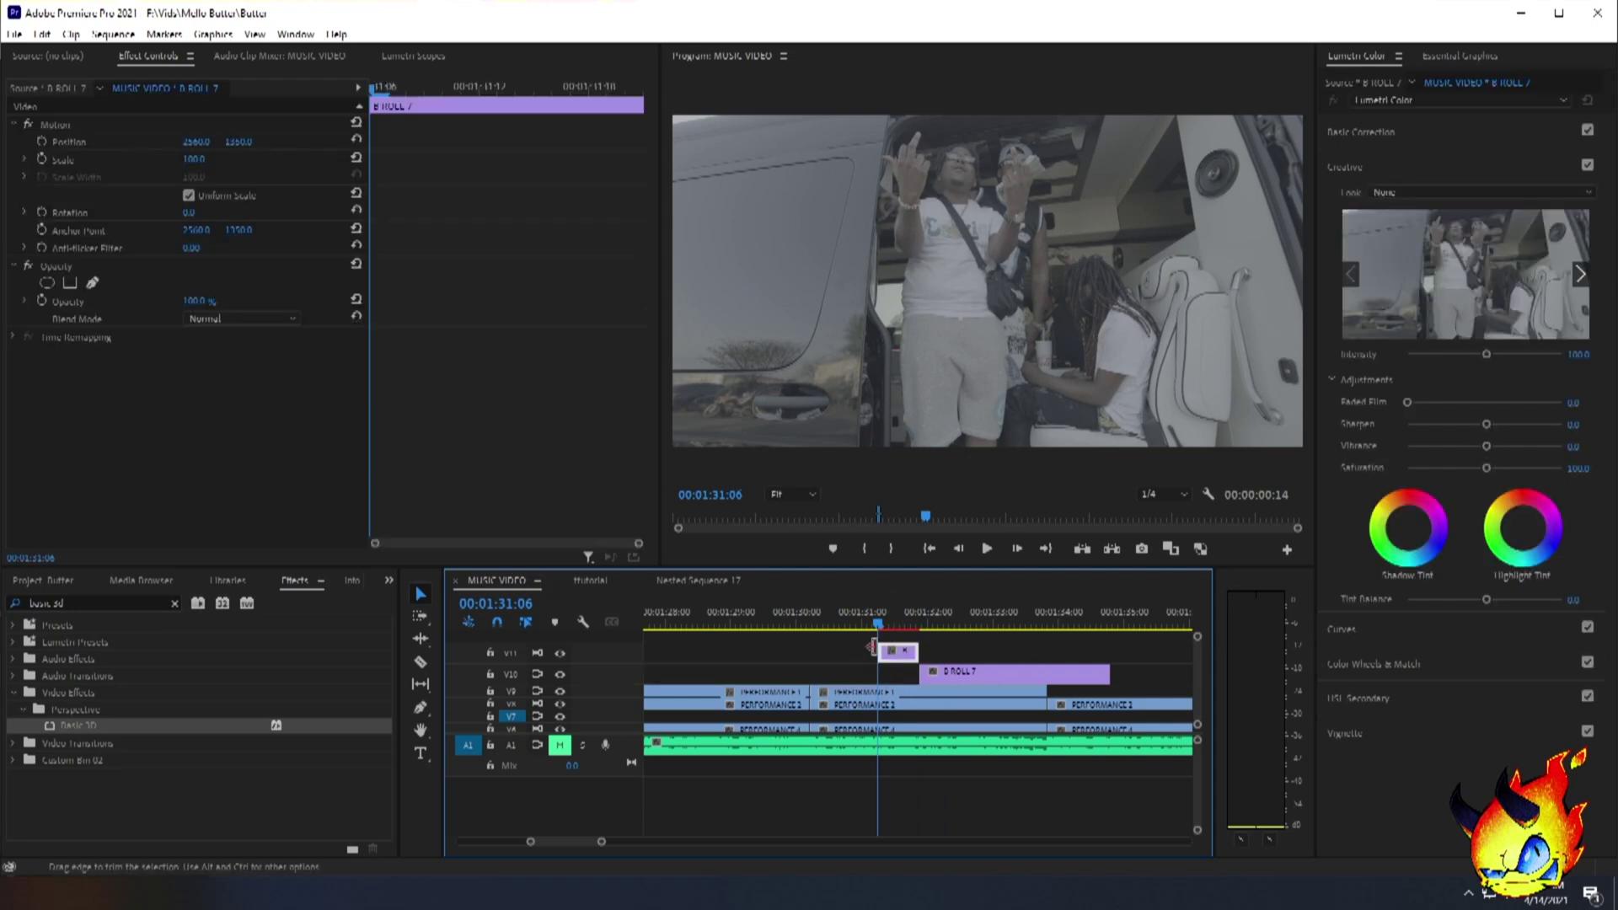
pyautogui.click(92, 284)
pyautogui.click(916, 456)
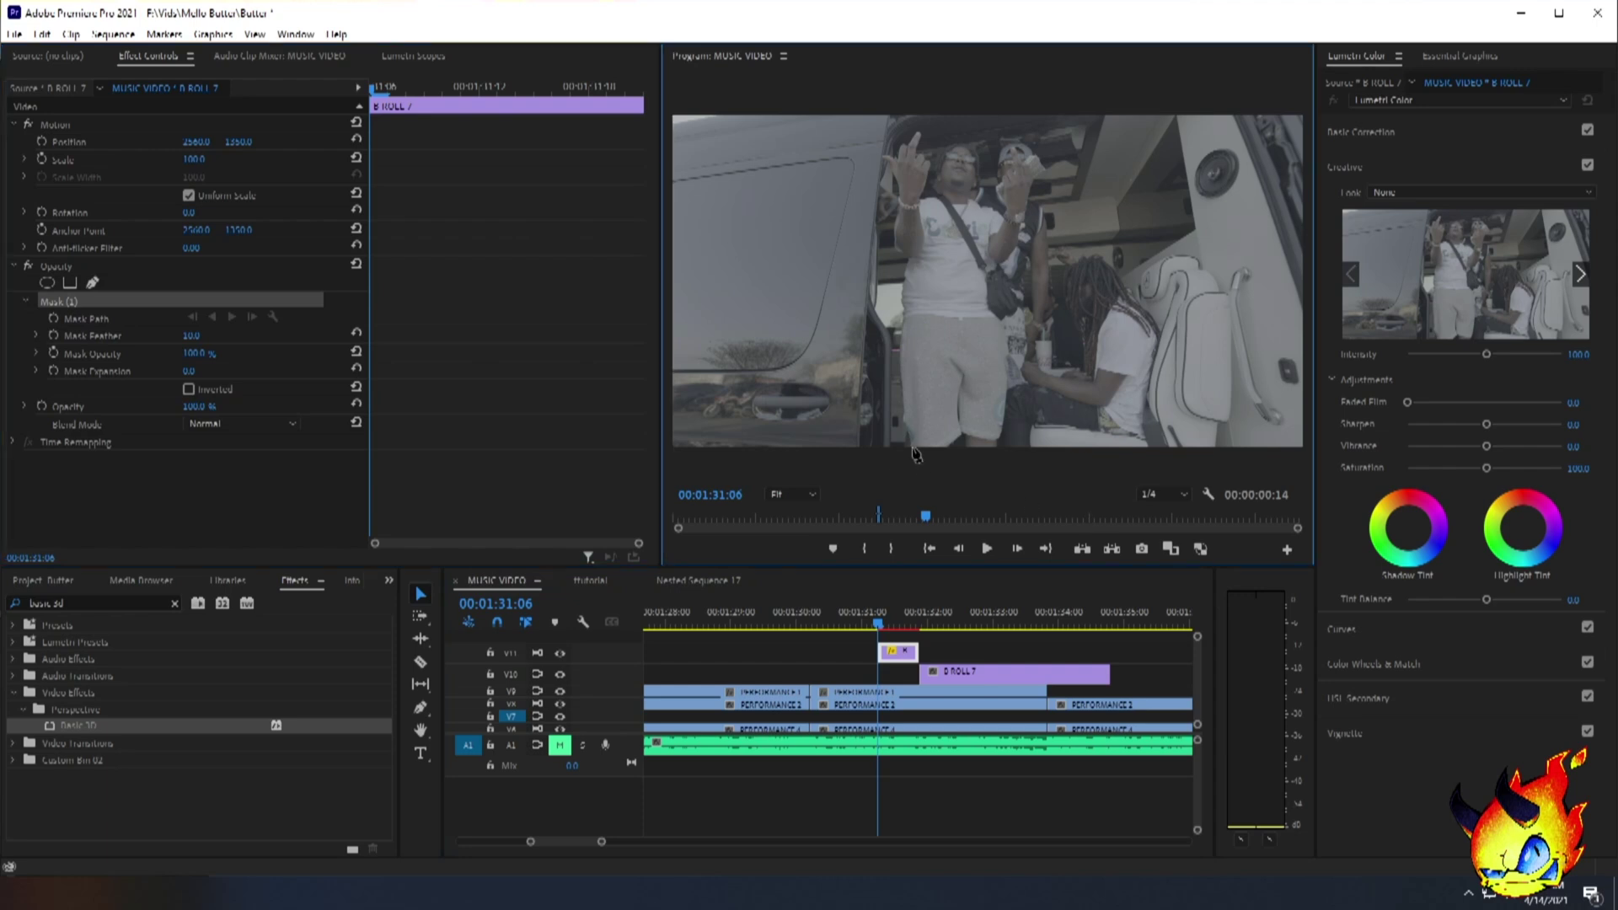
pyautogui.click(906, 257)
pyautogui.click(892, 242)
pyautogui.click(896, 203)
pyautogui.hotkey('ctrl', '=')
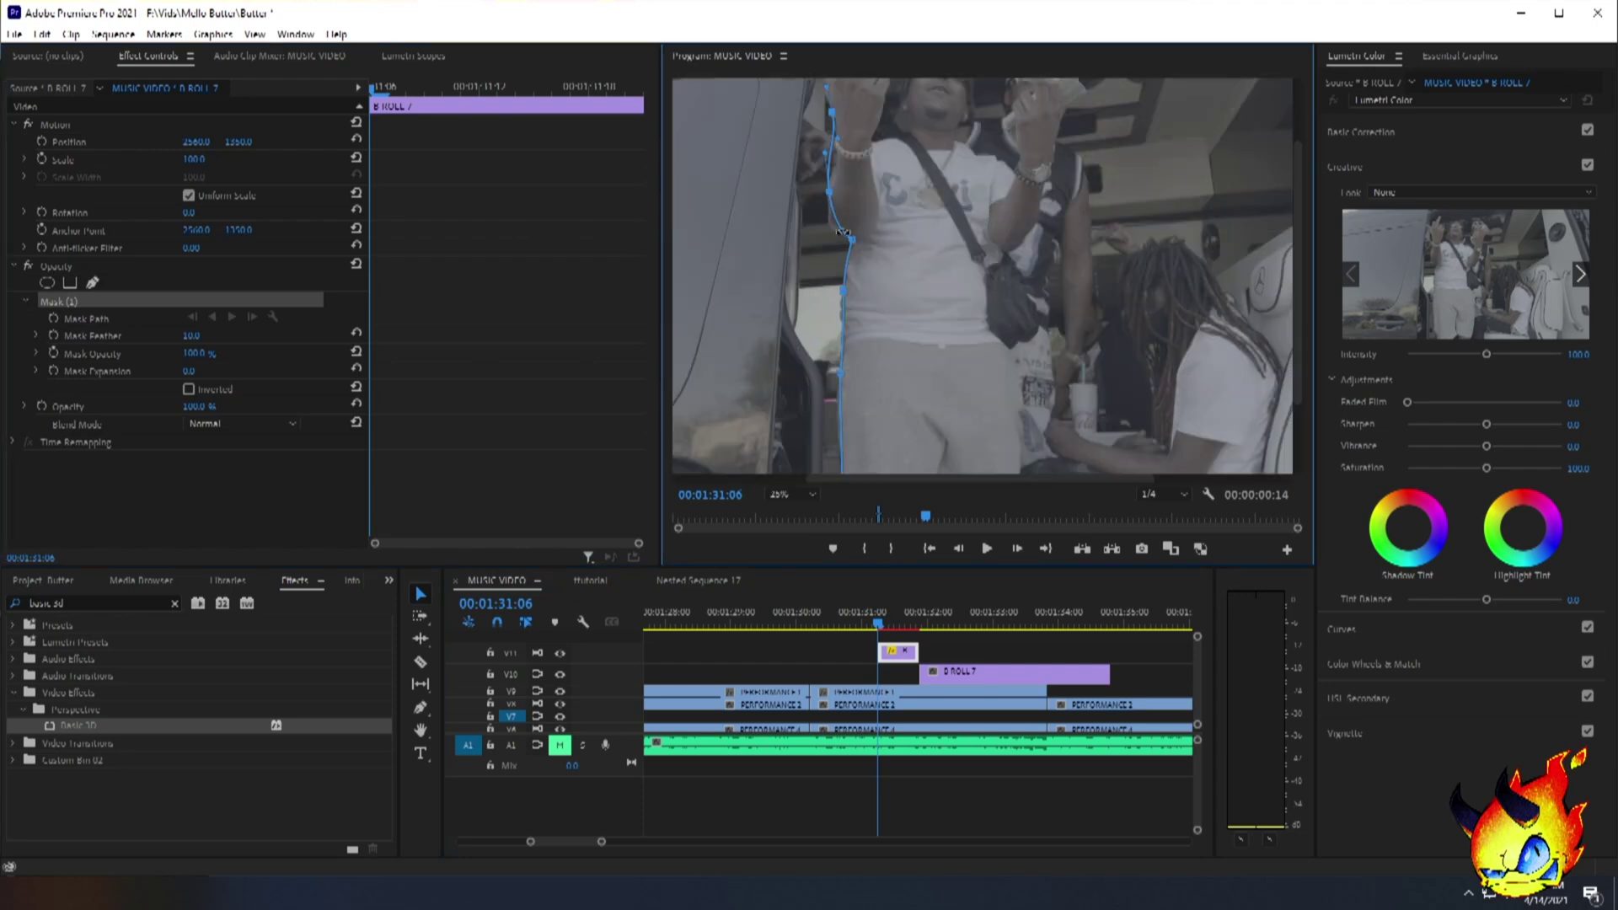
pyautogui.moveTo(832, 108); pyautogui.dragTo(823, 91)
pyautogui.scroll(1, 822, 91)
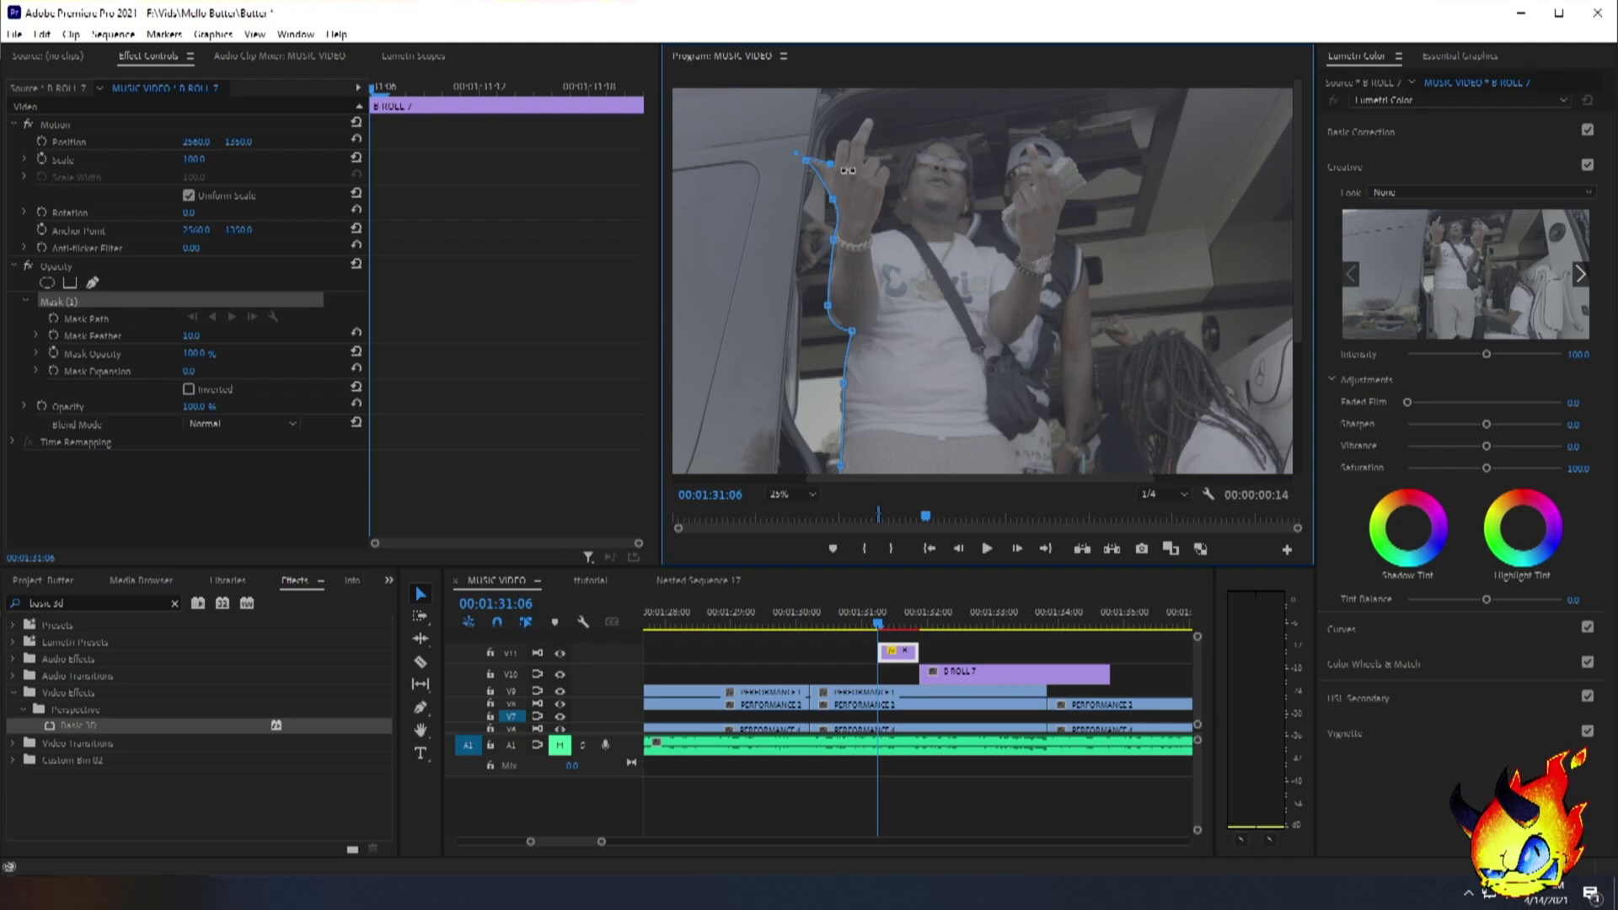
pyautogui.click(945, 140)
pyautogui.click(971, 166)
pyautogui.click(970, 198)
pyautogui.click(956, 223)
pyautogui.click(973, 242)
pyautogui.click(1012, 259)
pyautogui.click(1029, 233)
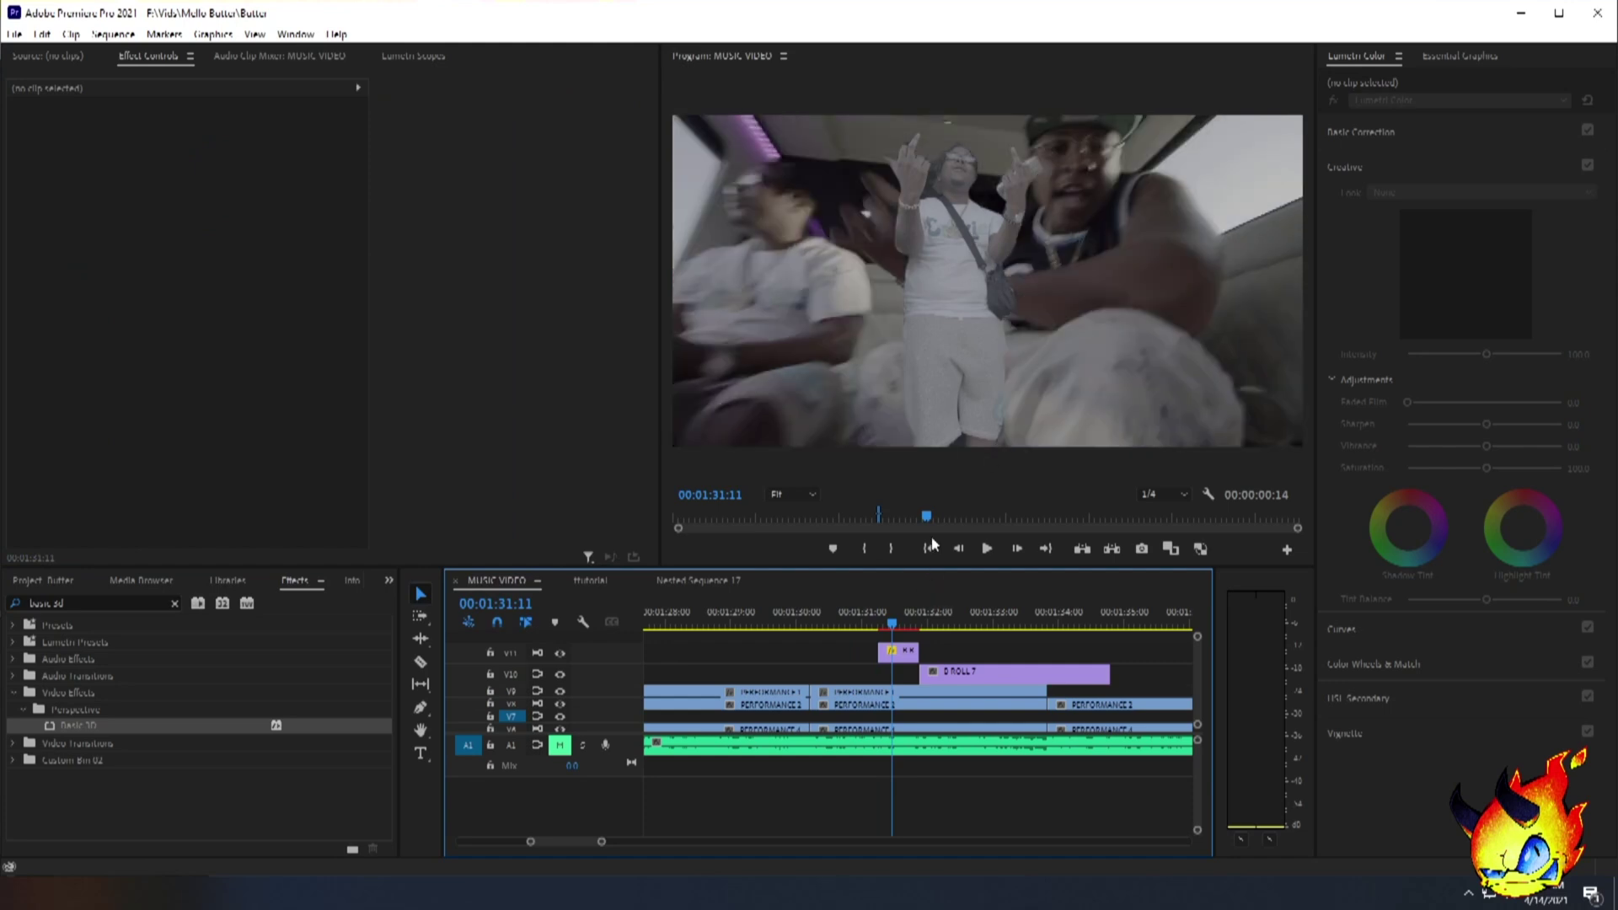
# Nest the masked frozen clip on V11, keeping the suggested sequence name, and apply the Basic 3D effect to the nest.
pyautogui.click(1084, 549)
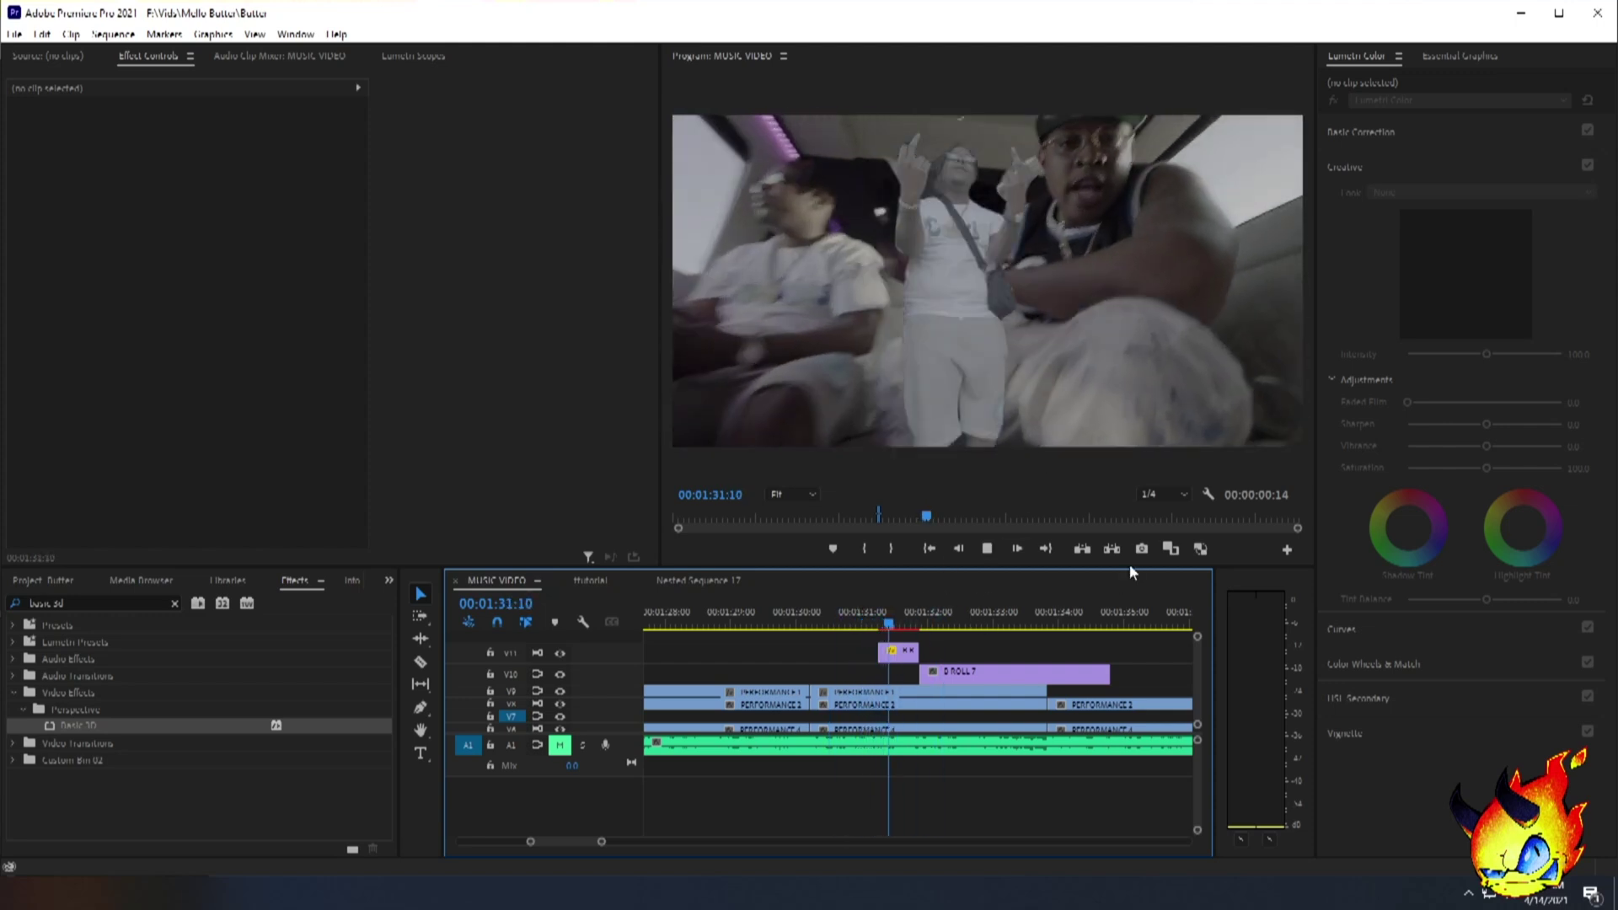
pyautogui.click(878, 611)
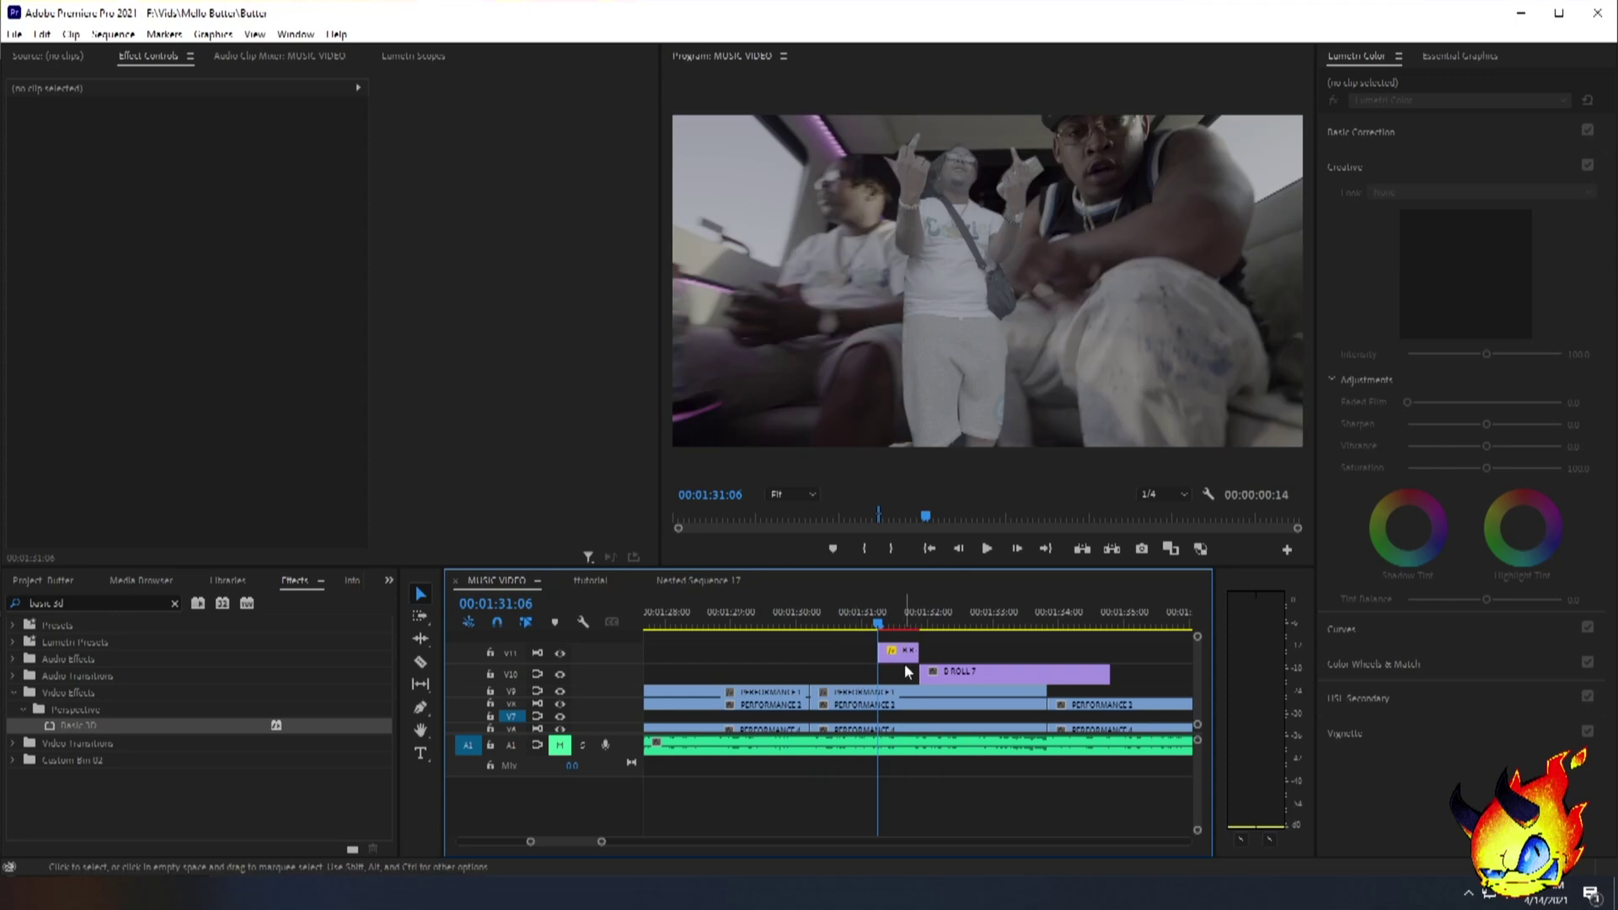
pyautogui.rightClick(902, 652)
pyautogui.click(943, 459)
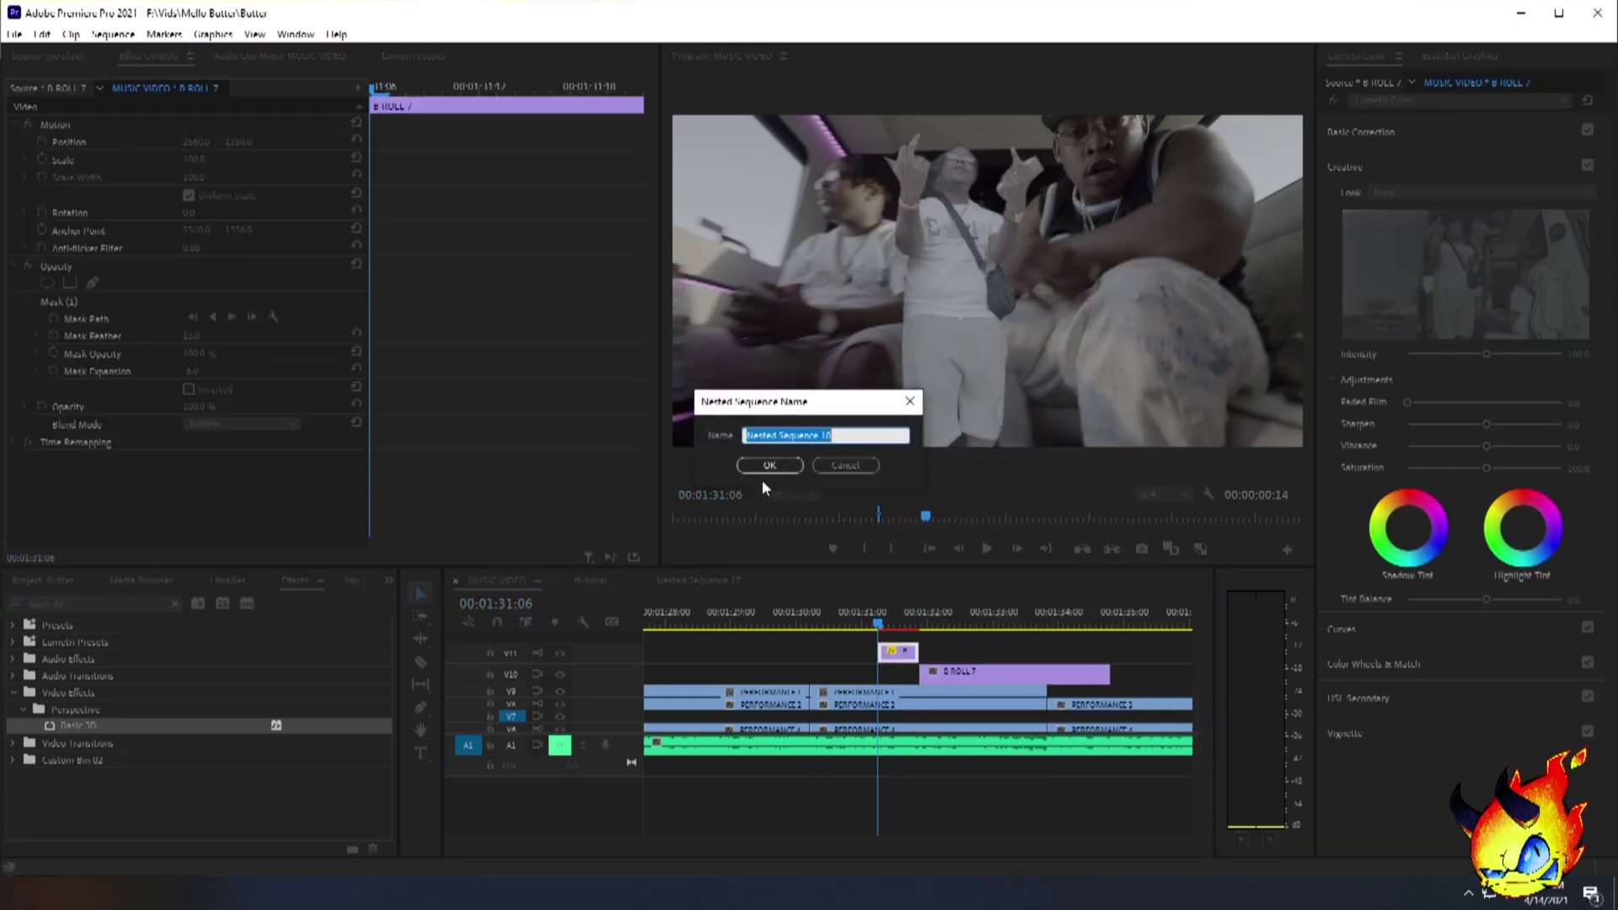
pyautogui.click(765, 469)
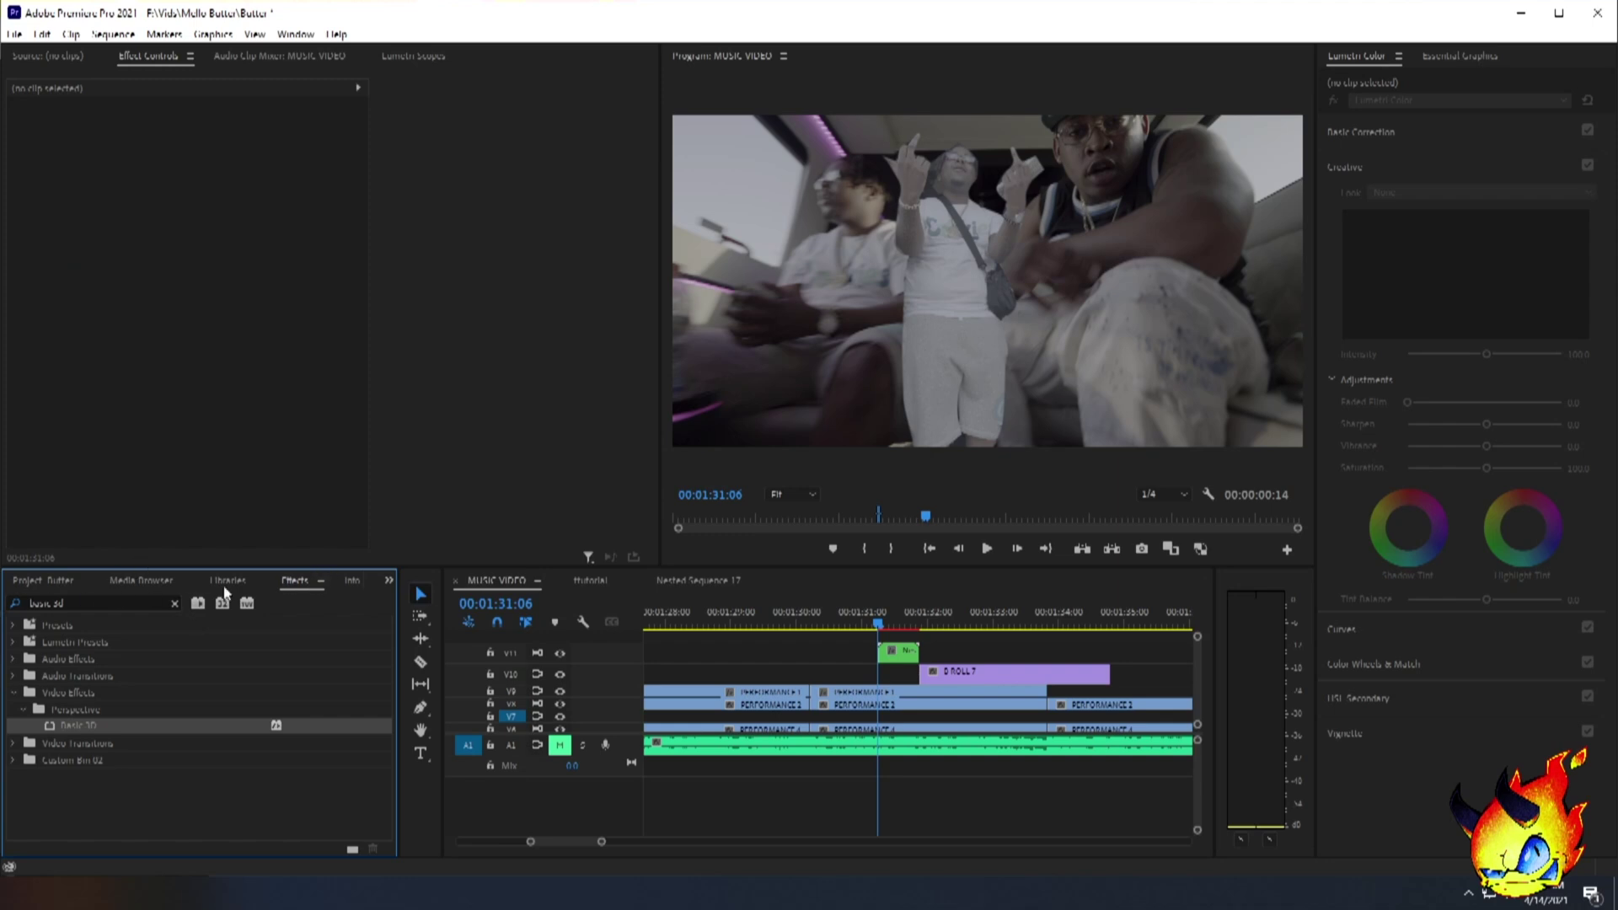
pyautogui.moveTo(78, 725); pyautogui.dragTo(899, 653)
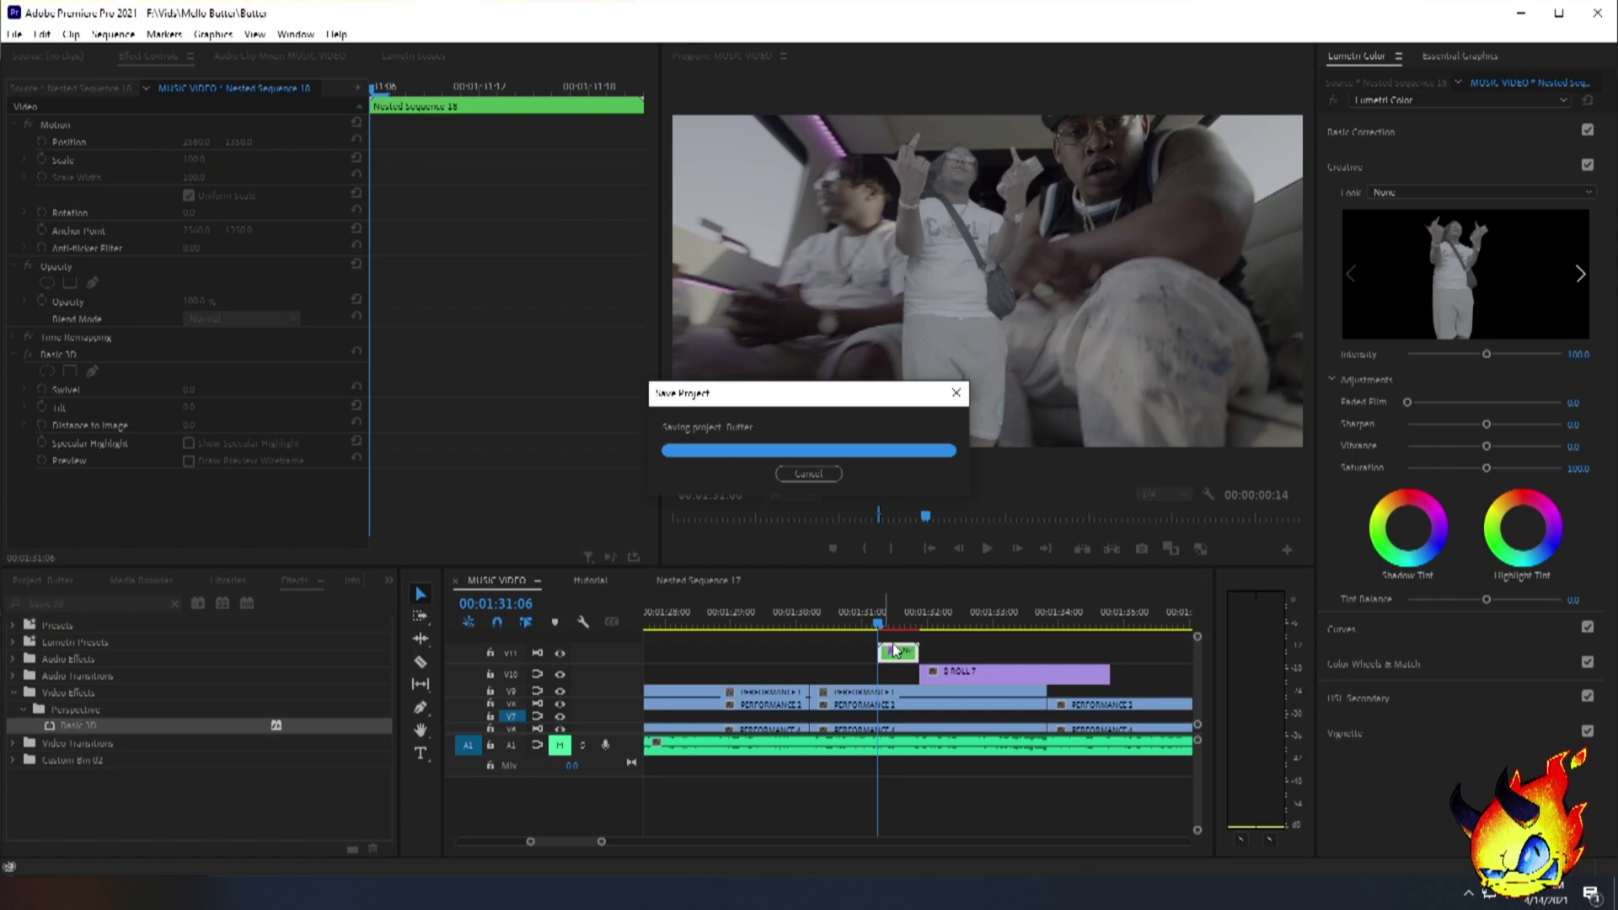
# Play the reference footage in the tutorial sequence from its start to study the spin, and return to the MUSIC VIDEO sequence.
pyautogui.click(593, 580)
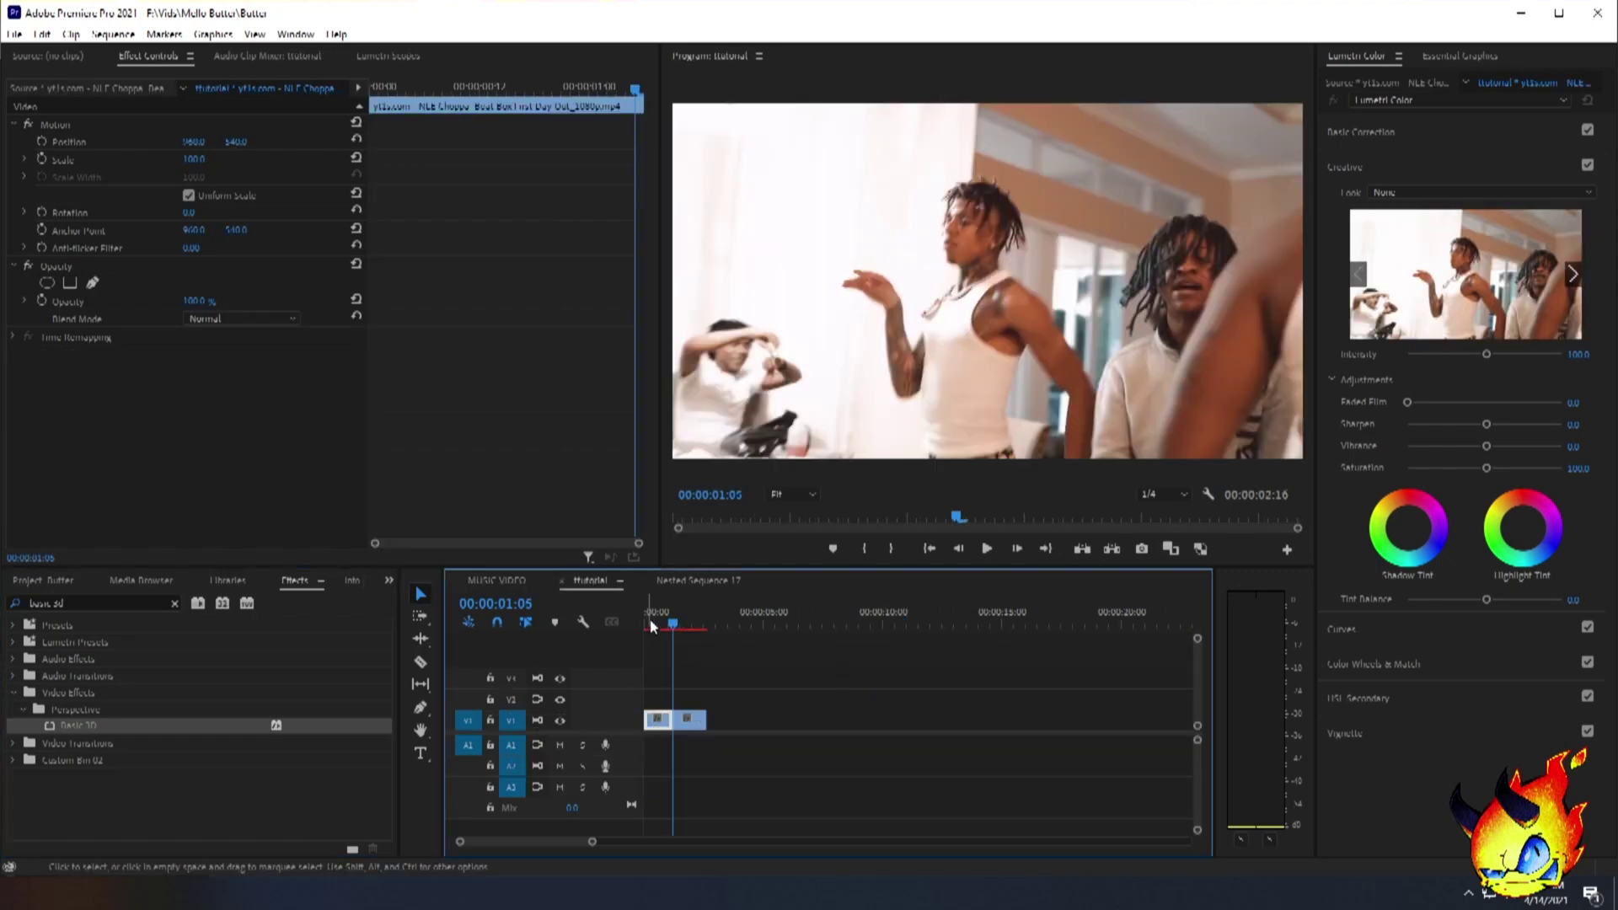
pyautogui.click(679, 619)
pyautogui.moveTo(679, 619); pyautogui.dragTo(649, 624)
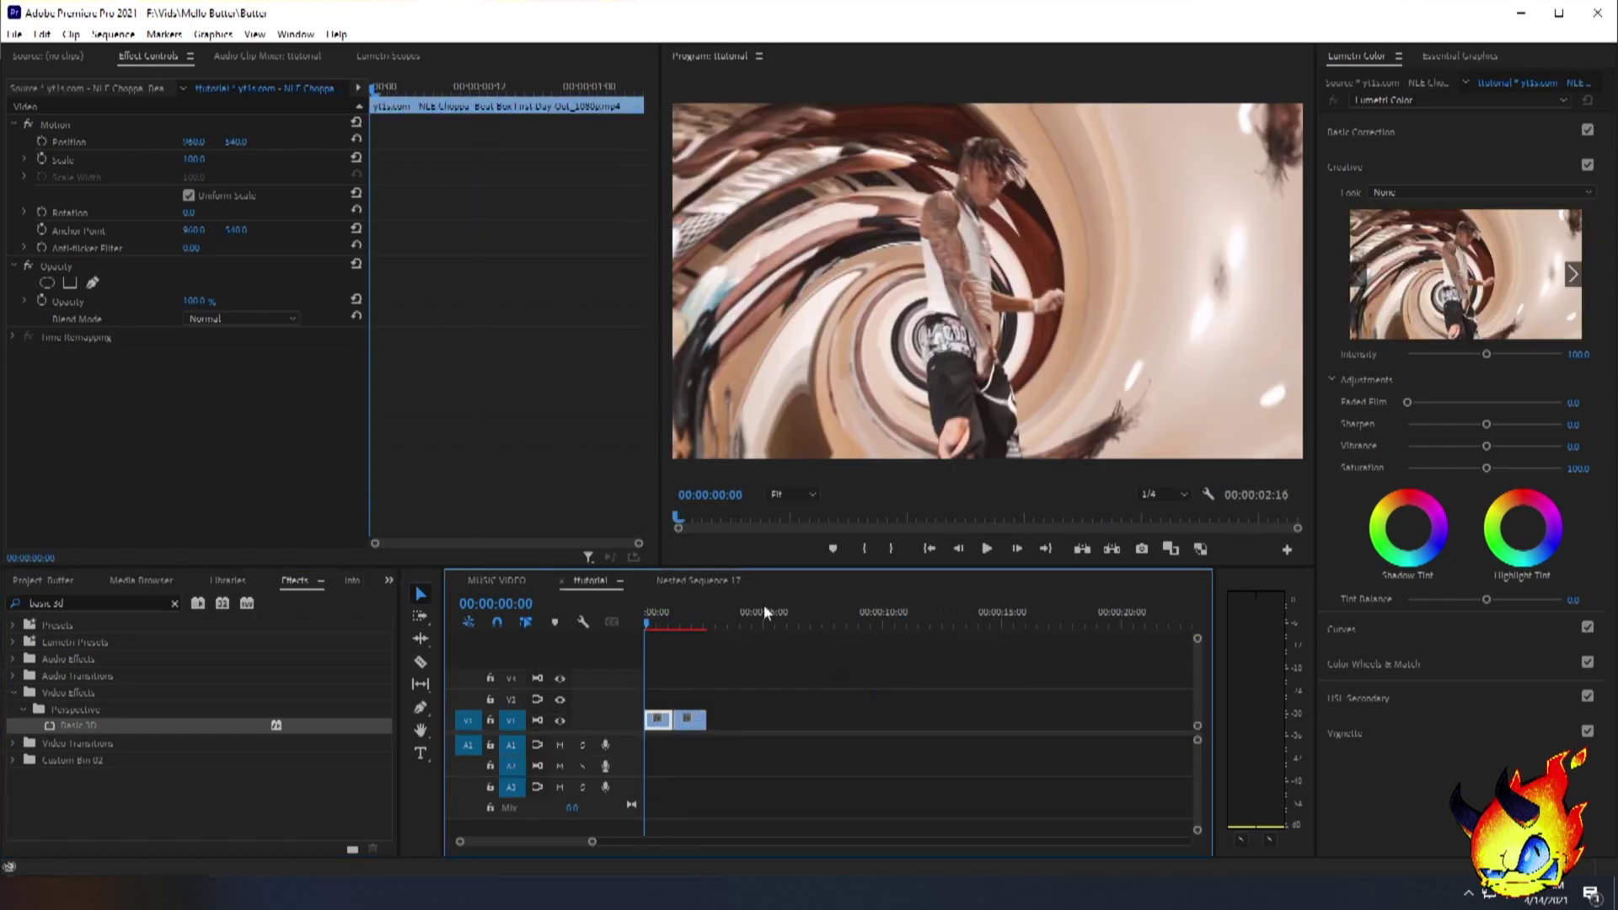
pyautogui.click(986, 548)
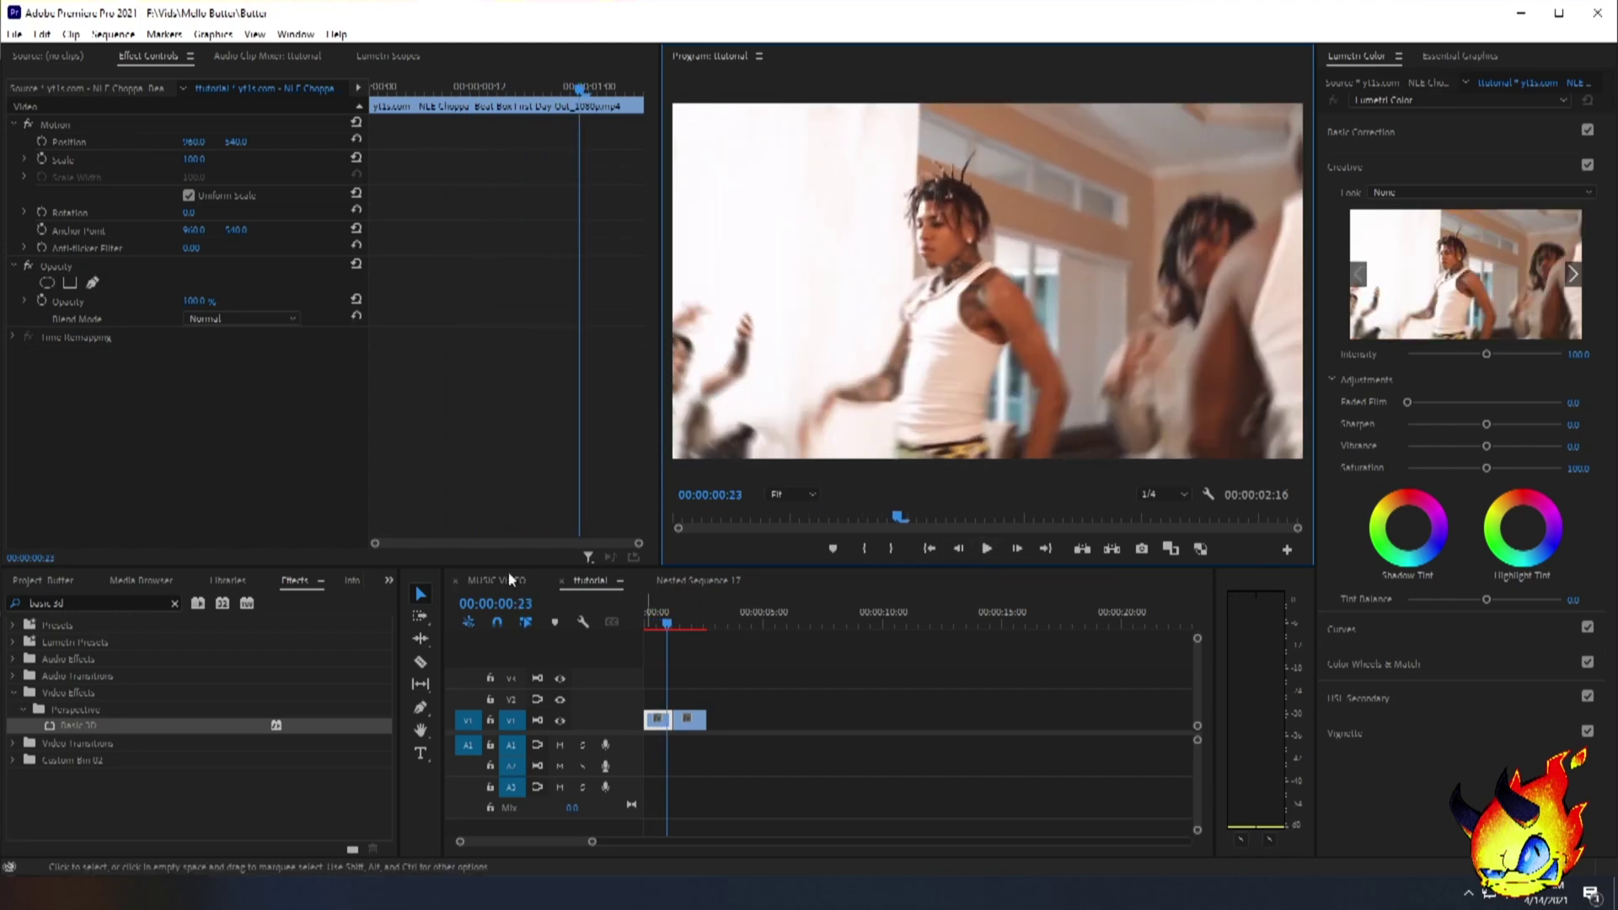
pyautogui.click(497, 580)
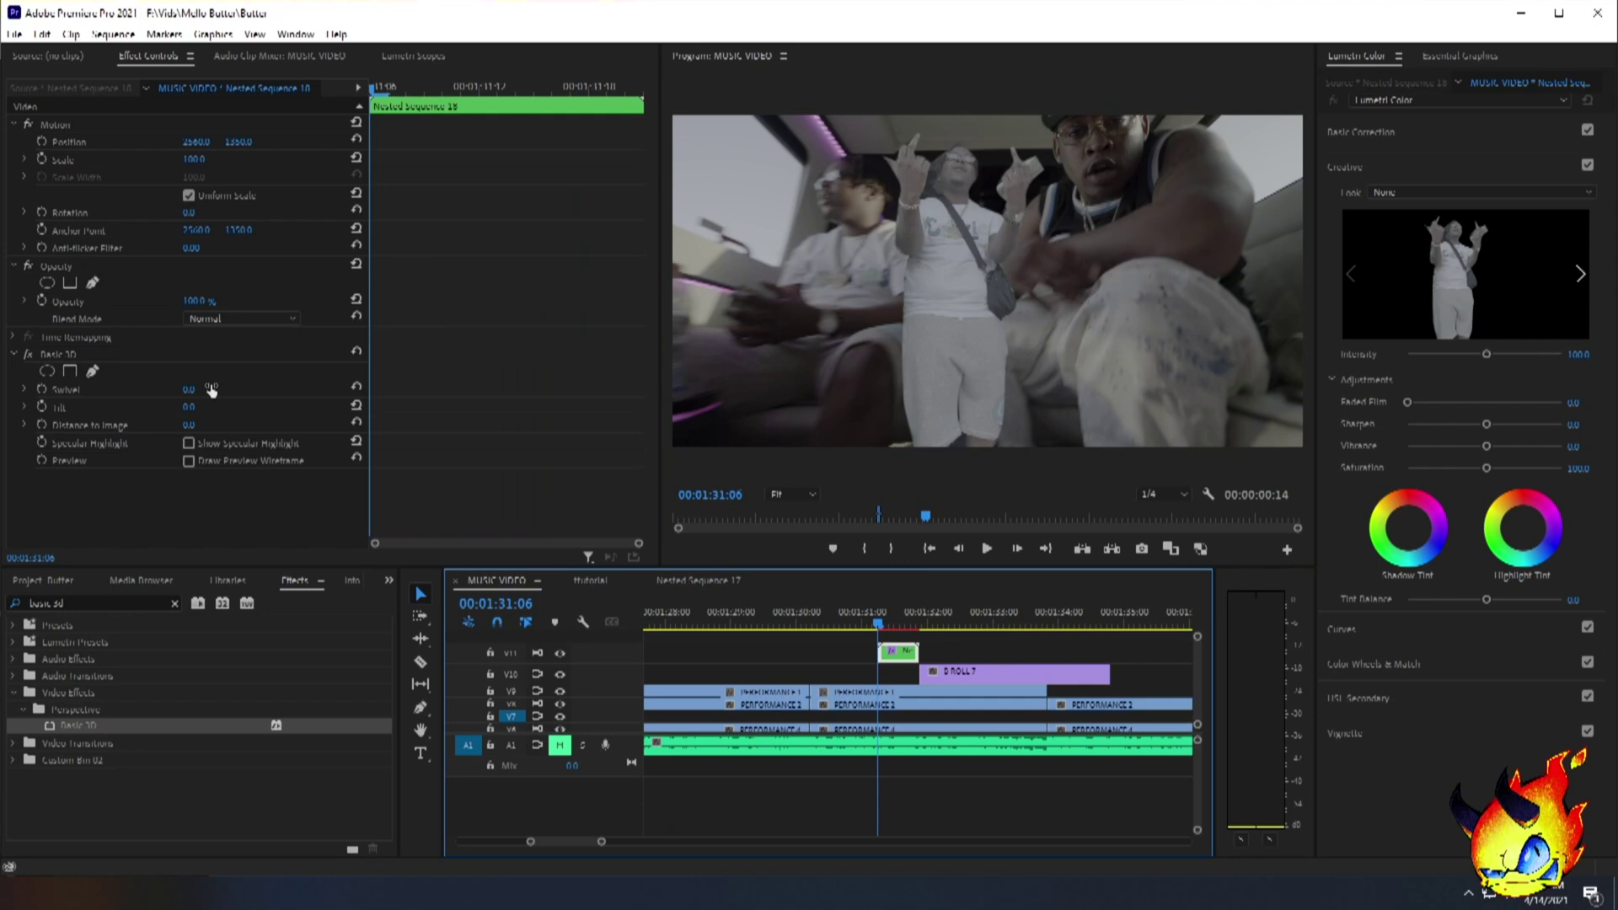
# Set the nest's Basic 3D Swivel to 180° at its start, 00:01:31:06, and turn on Swivel keyframing there.
pyautogui.moveTo(187, 389); pyautogui.dragTo(323, 389)
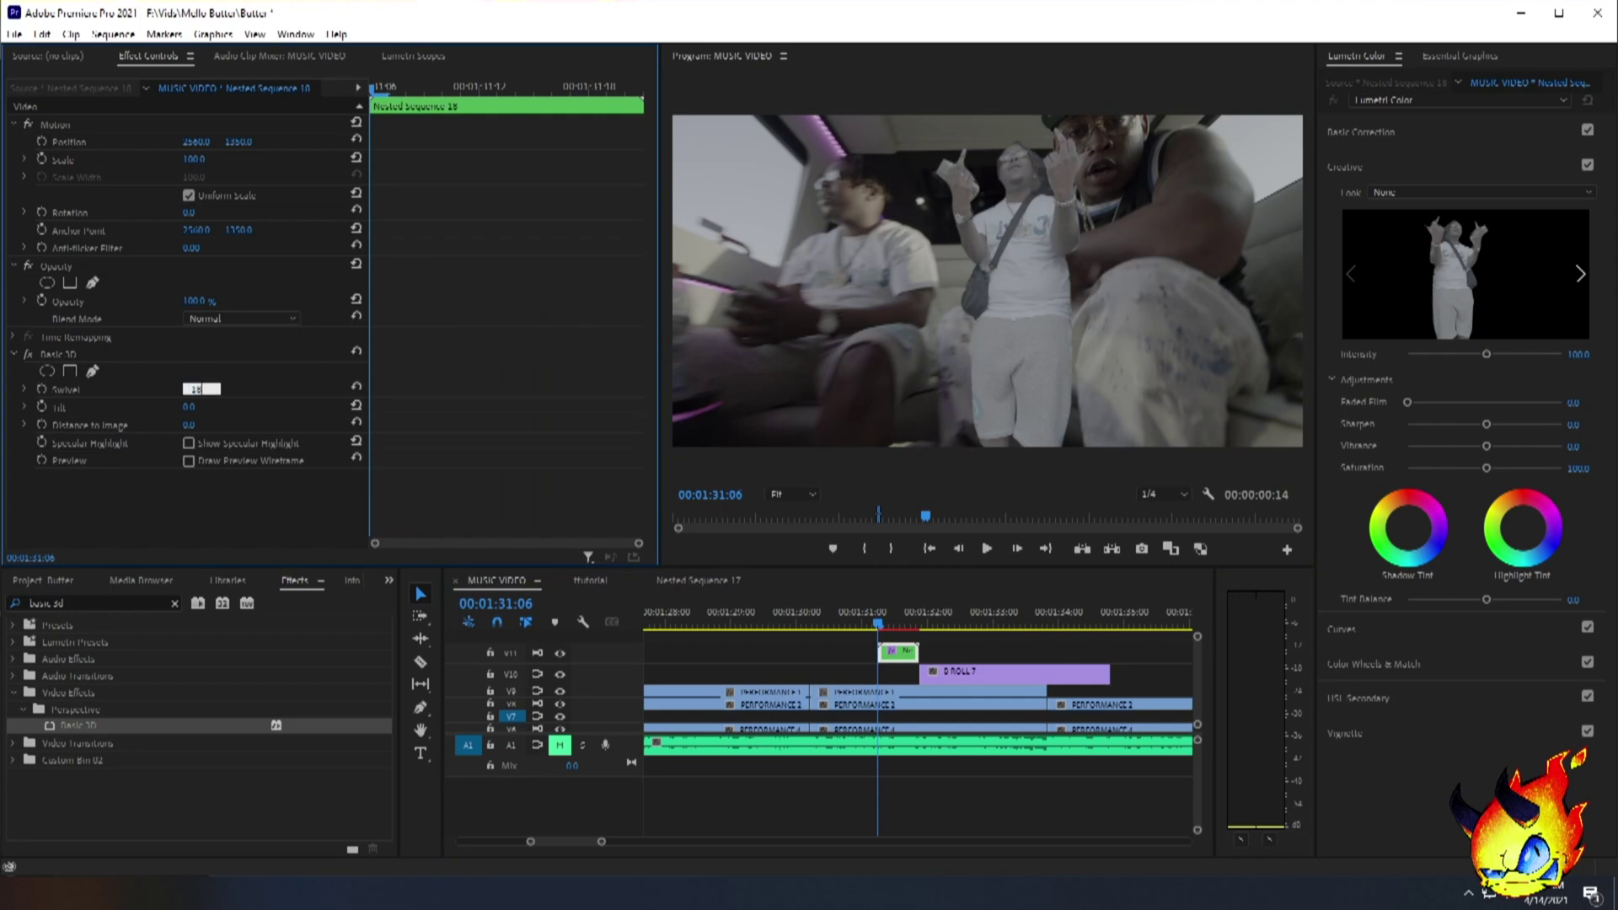
pyautogui.write('0')
pyautogui.press('Return')
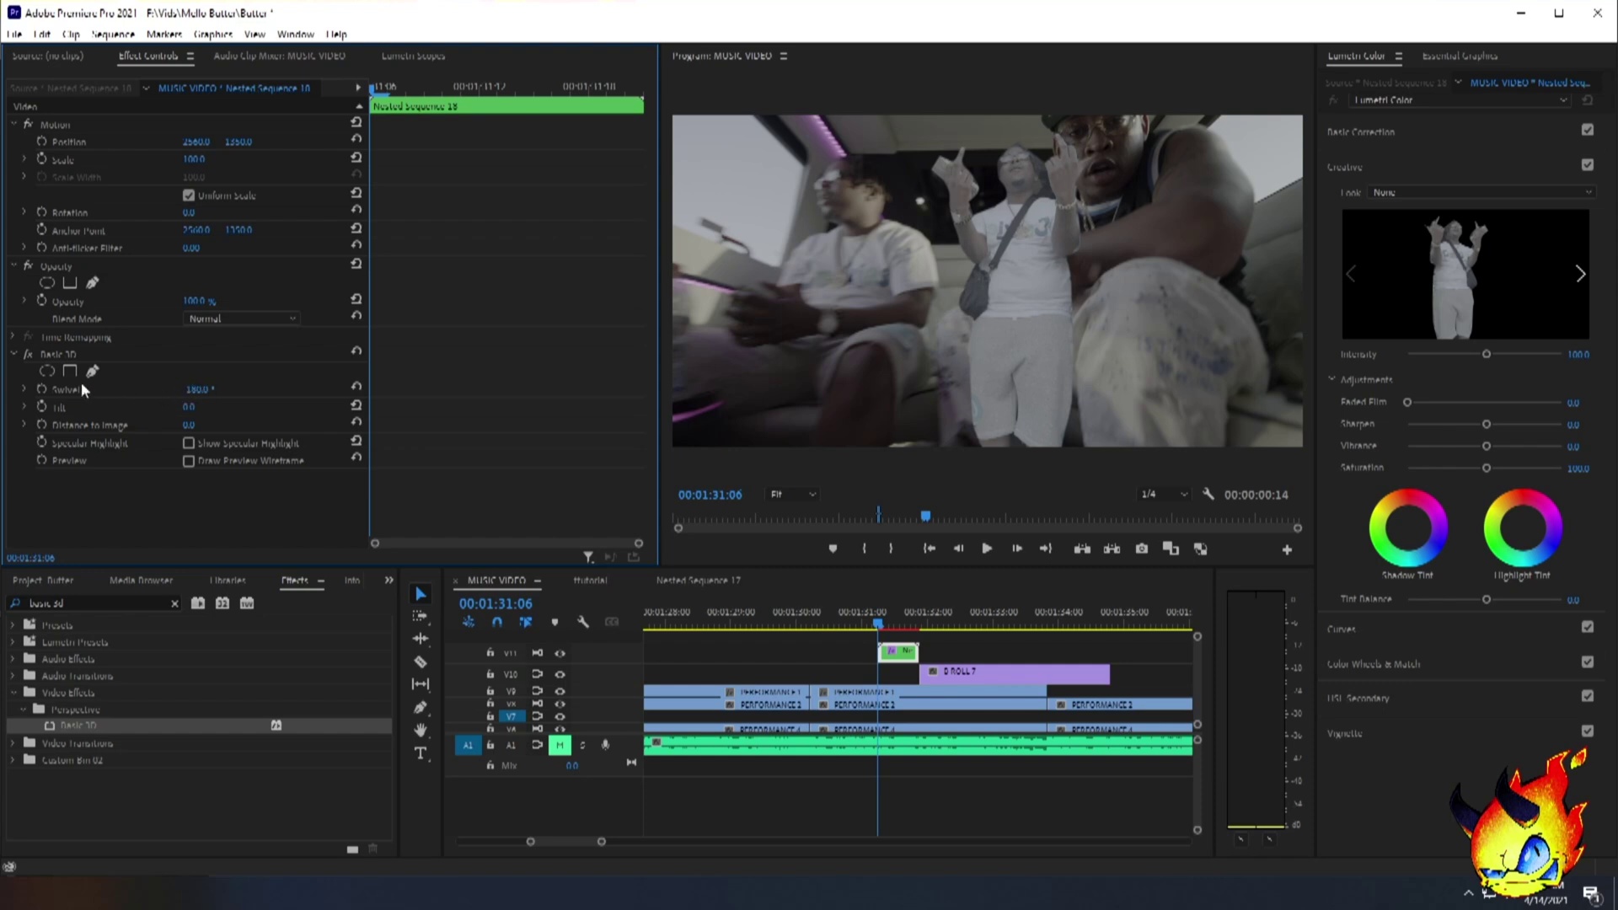
pyautogui.click(40, 389)
# Check the reference movement in the tutorial sequence again and switch back to the MUSIC VIDEO sequence.
pyautogui.click(590, 580)
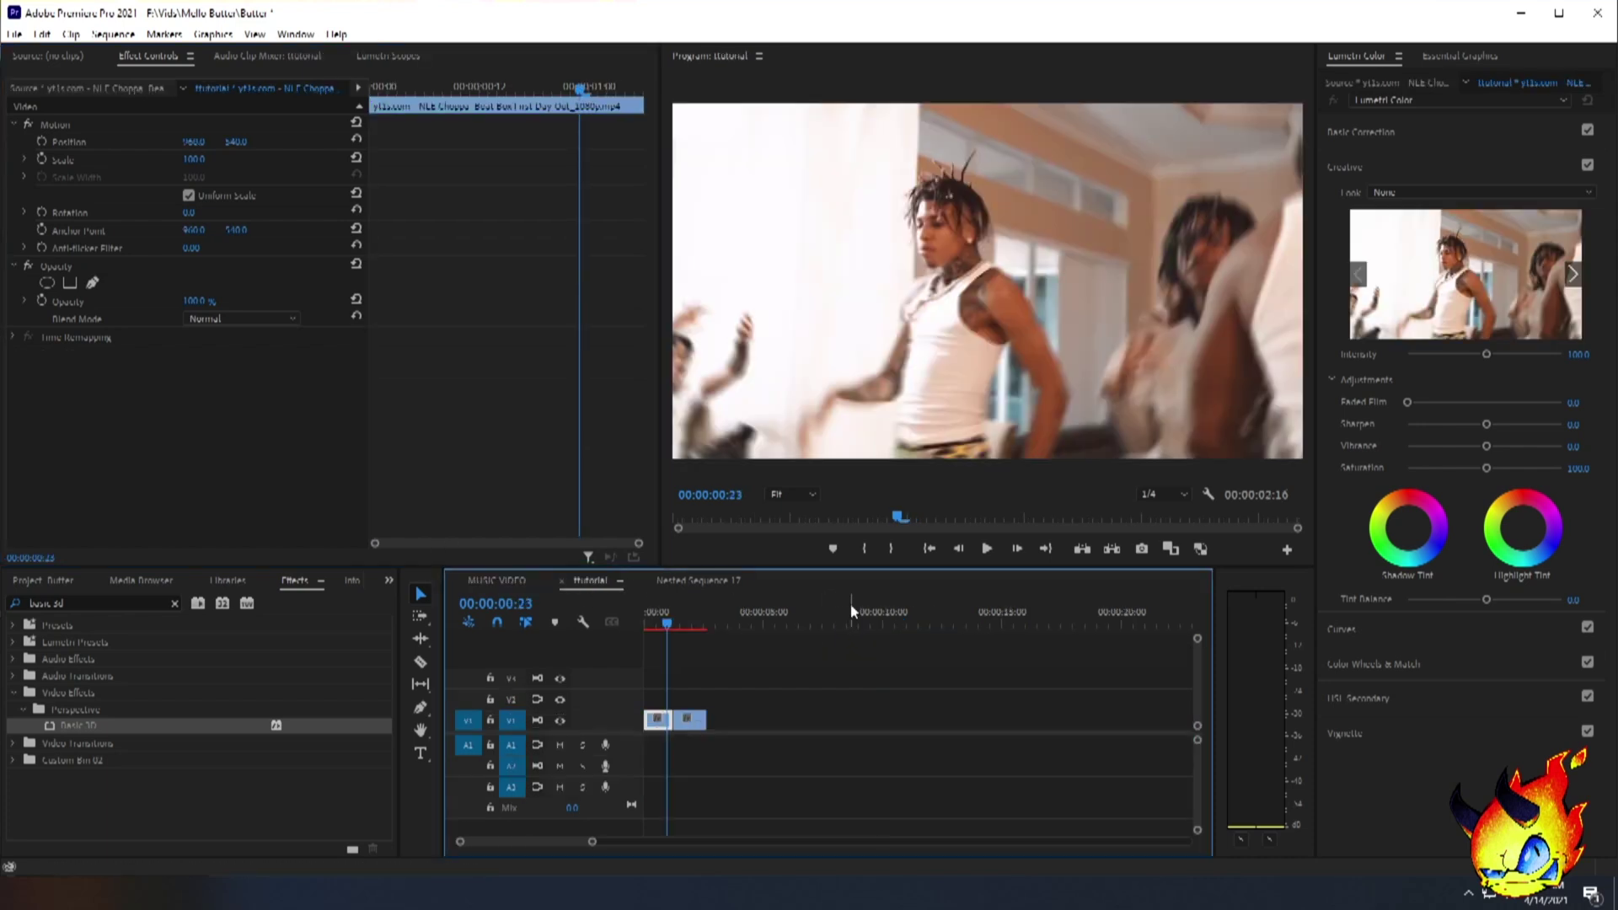
pyautogui.click(988, 549)
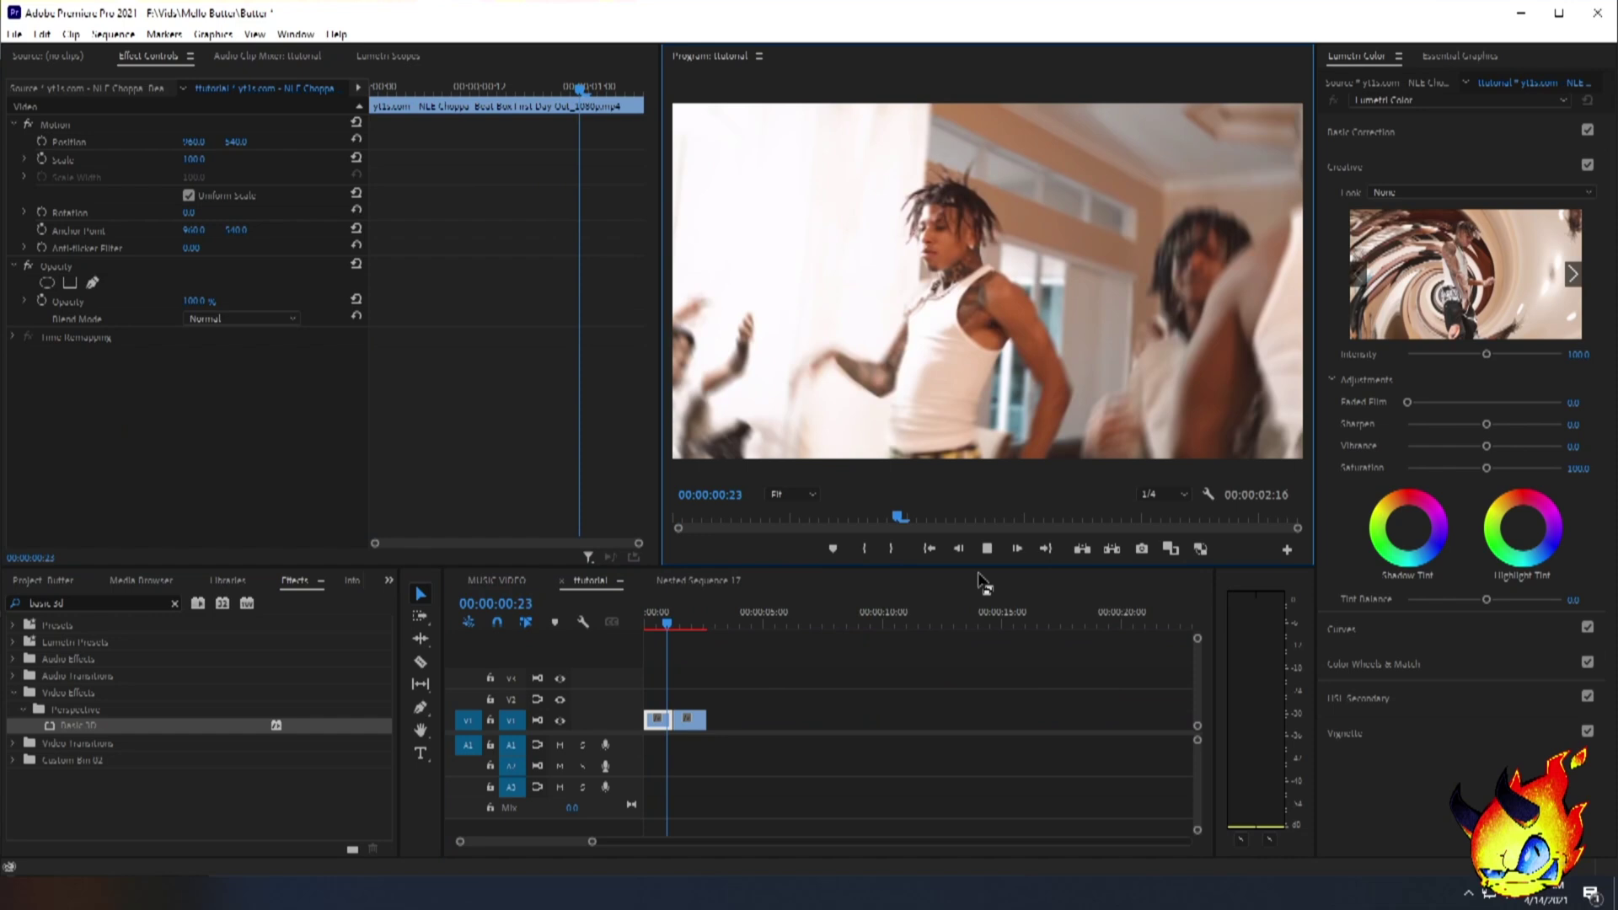
pyautogui.click(496, 579)
# Keyframe Swivel at 0° at the end of the nest, 00:01:31:21, and play the spin from the preceding shot.
pyautogui.click(899, 622)
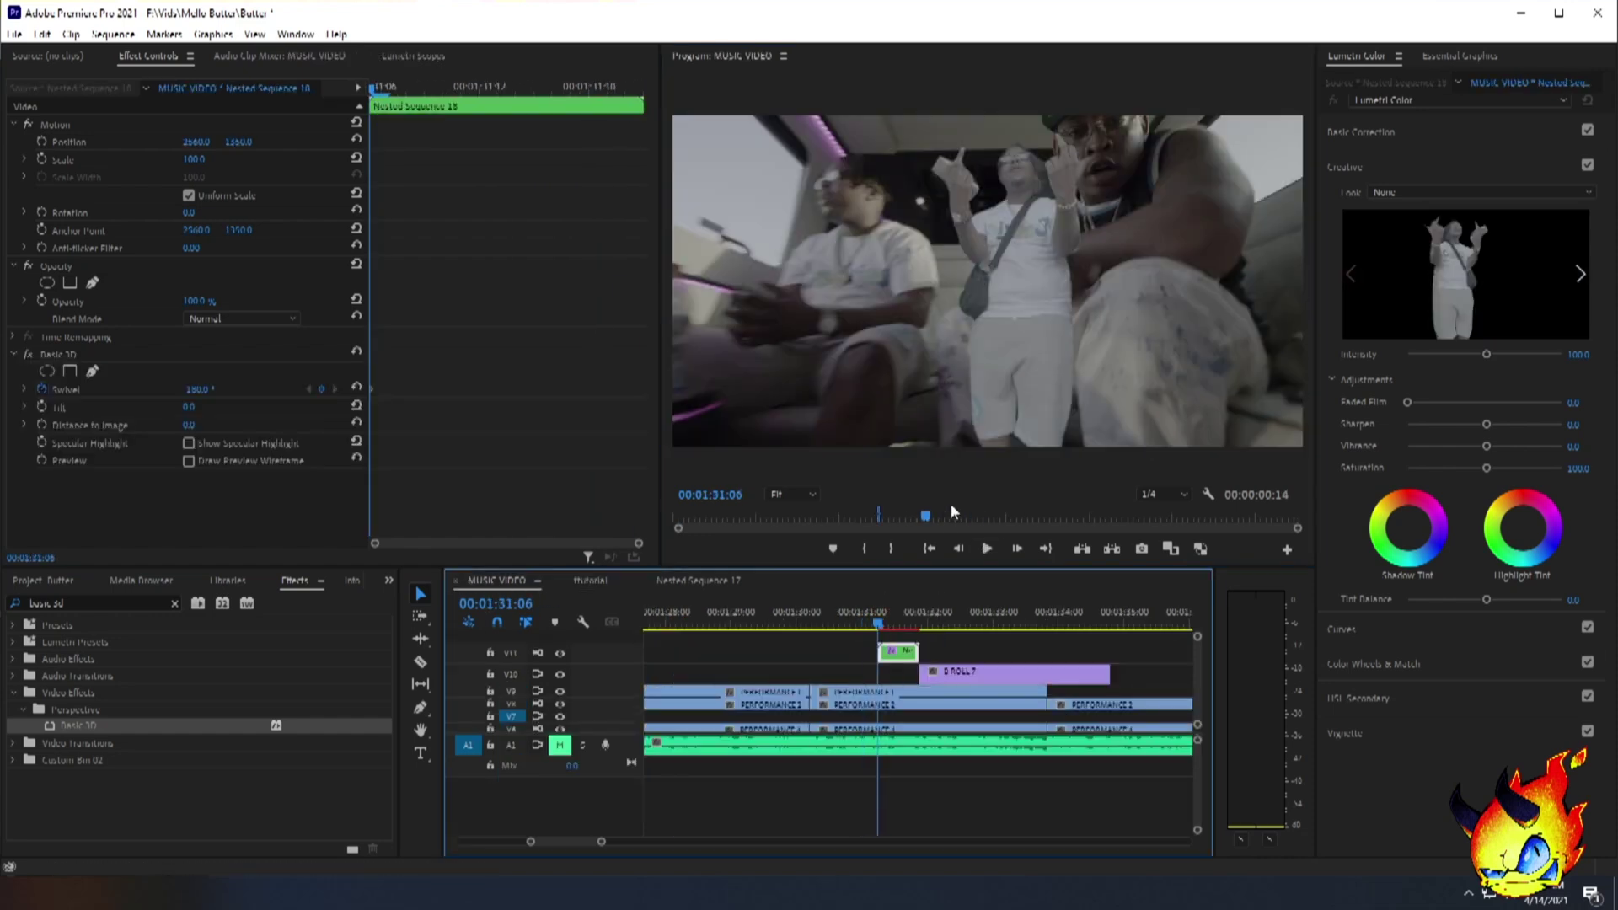
pyautogui.click(919, 622)
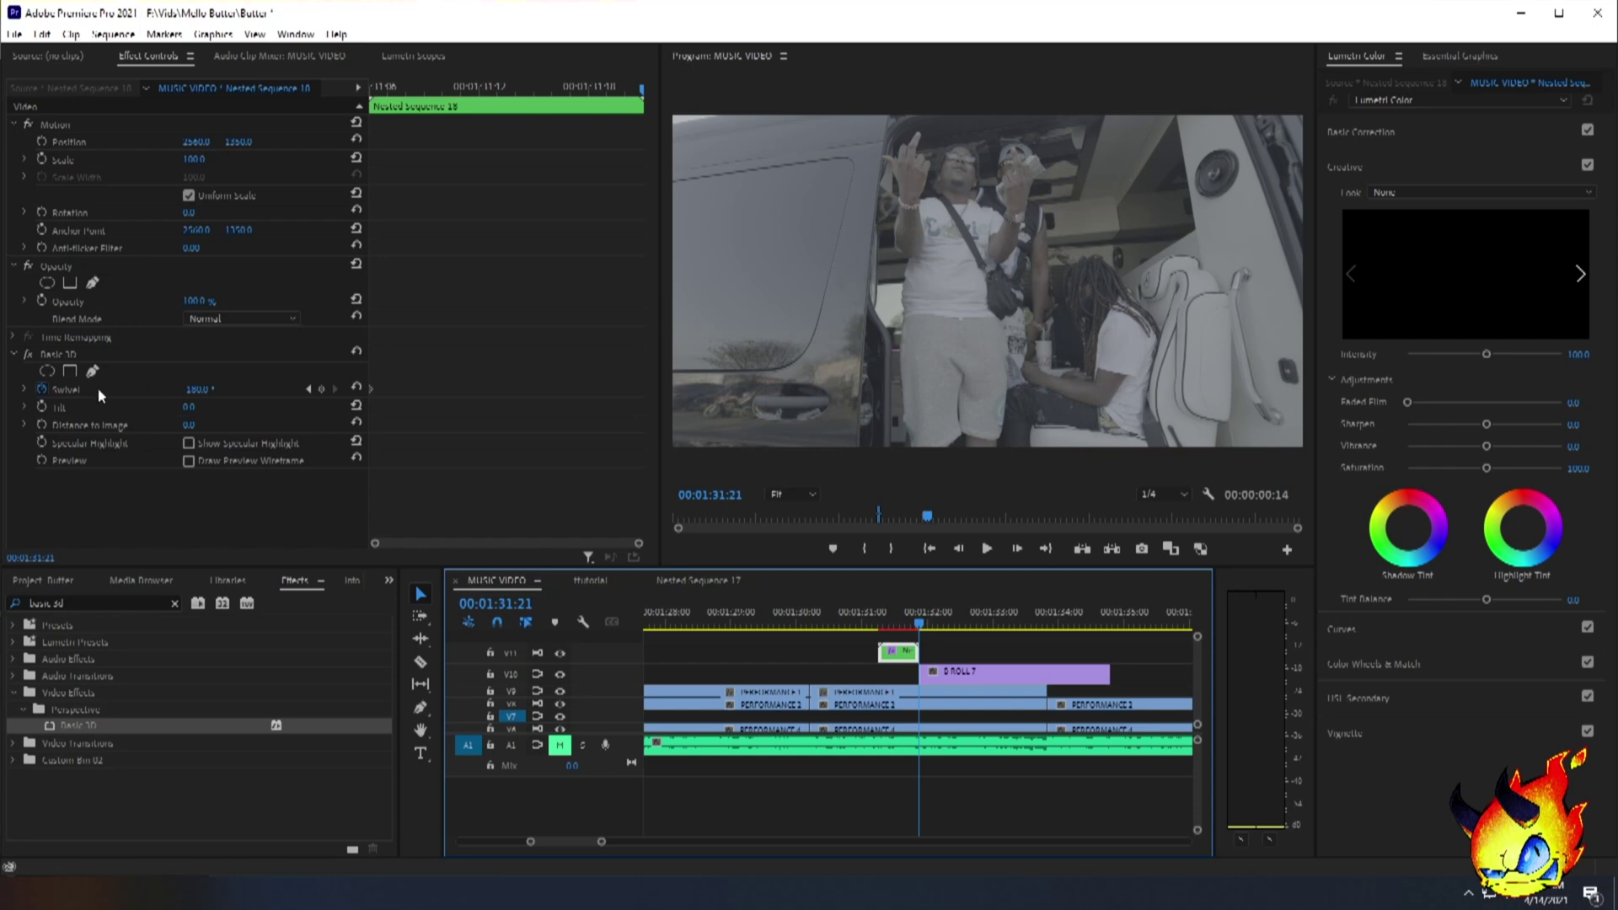
pyautogui.click(357, 389)
pyautogui.press('space')
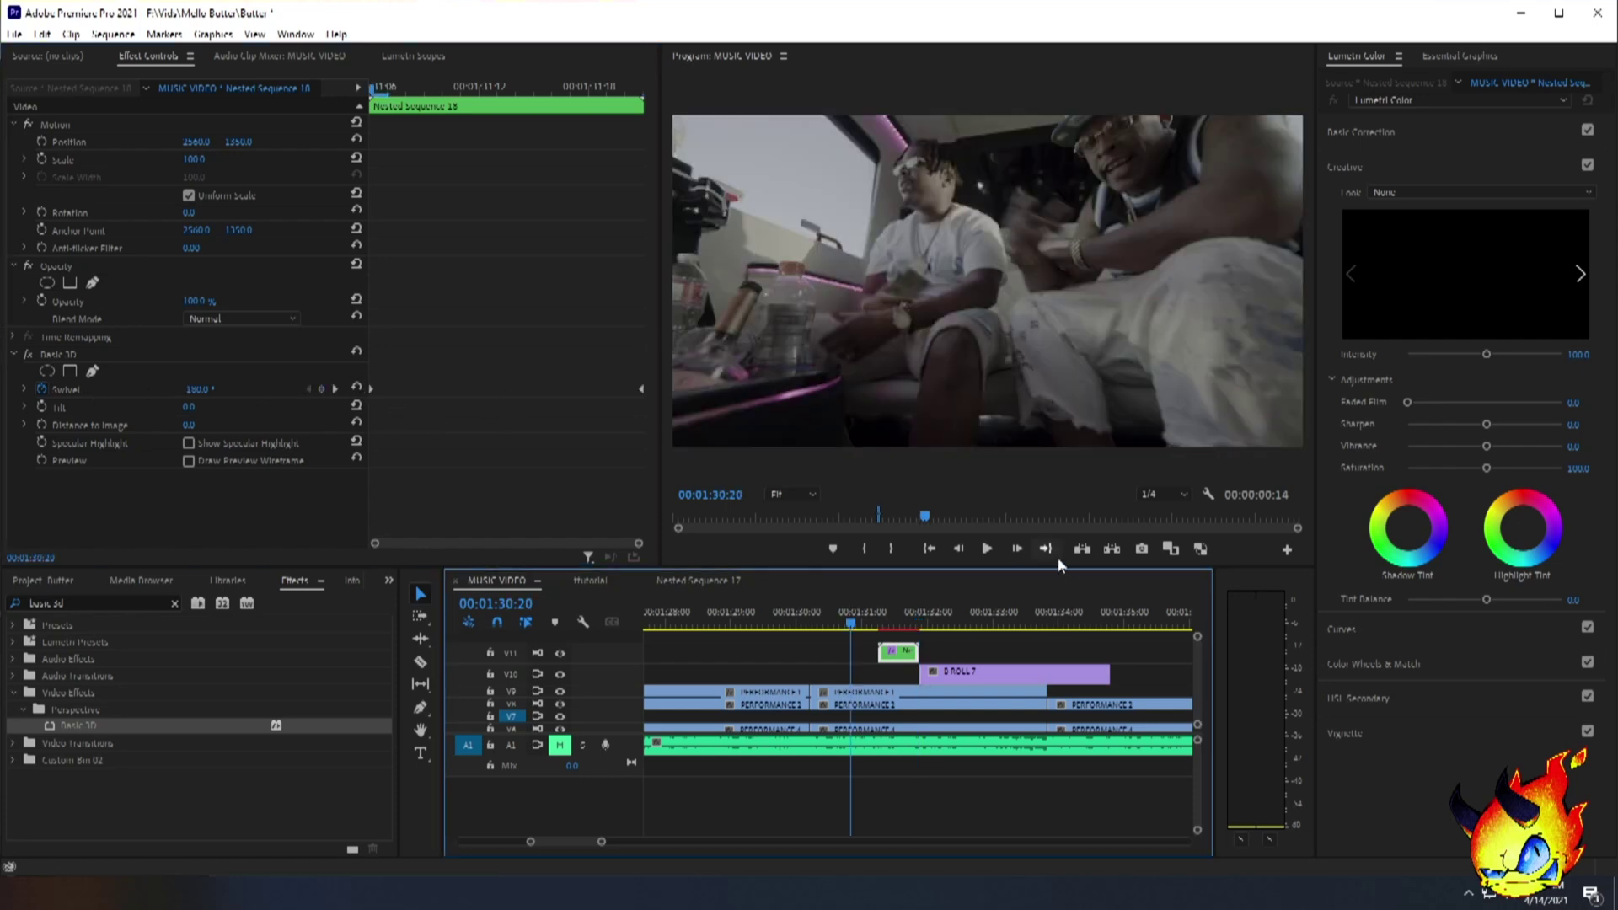
pyautogui.click(987, 549)
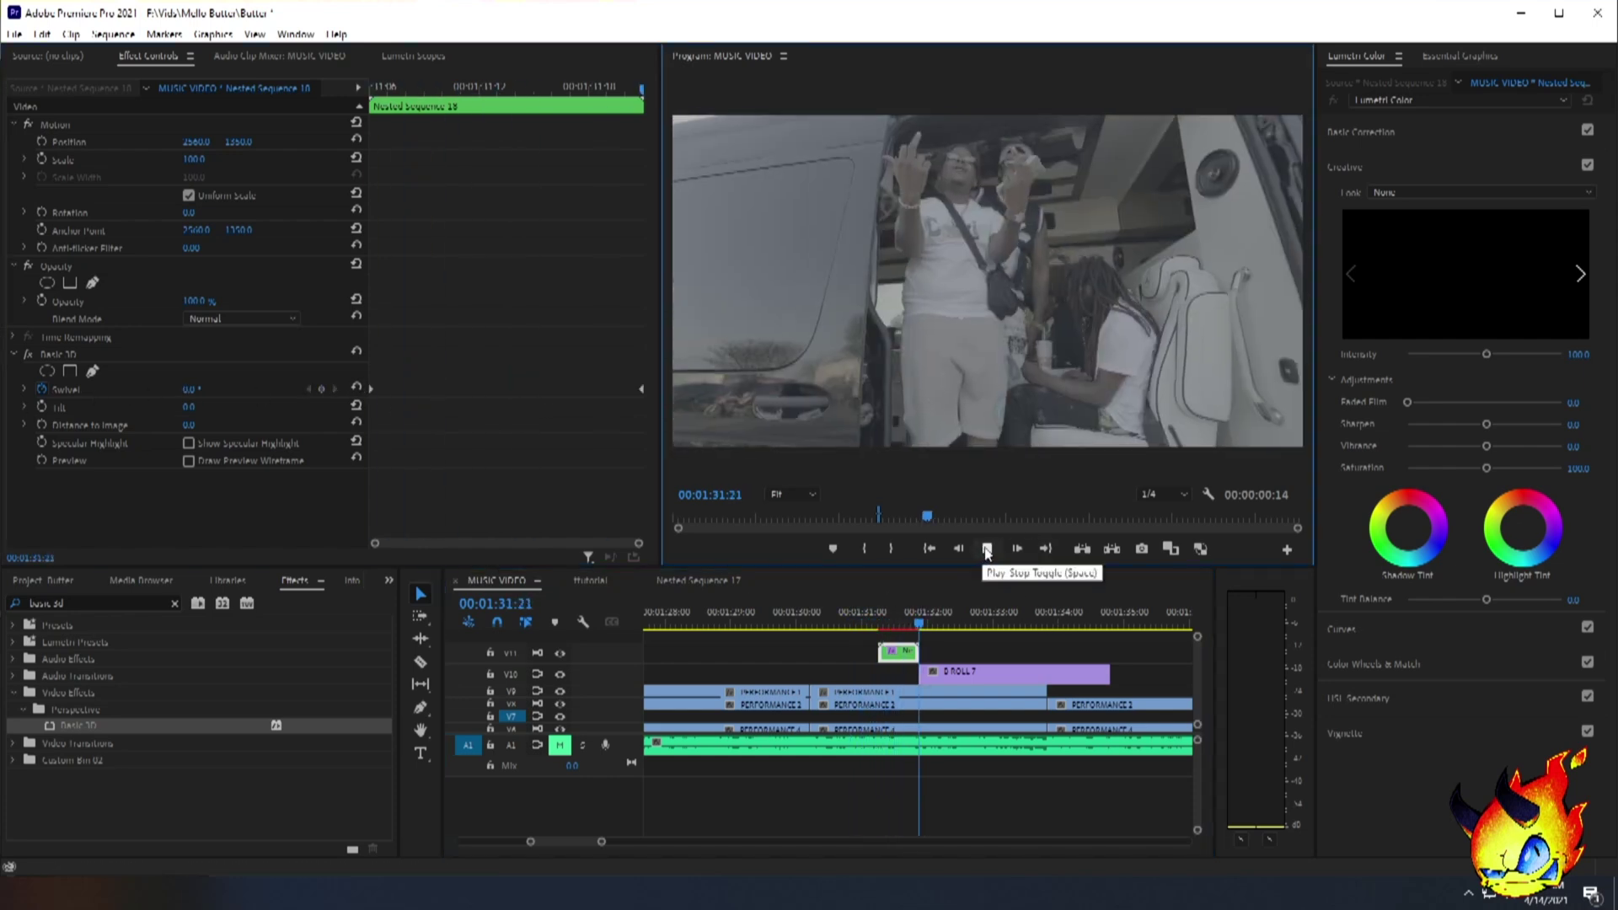
# Apply Ease Out to the nest's first Swivel keyframe and Ease In to its last one.
pyautogui.click(879, 621)
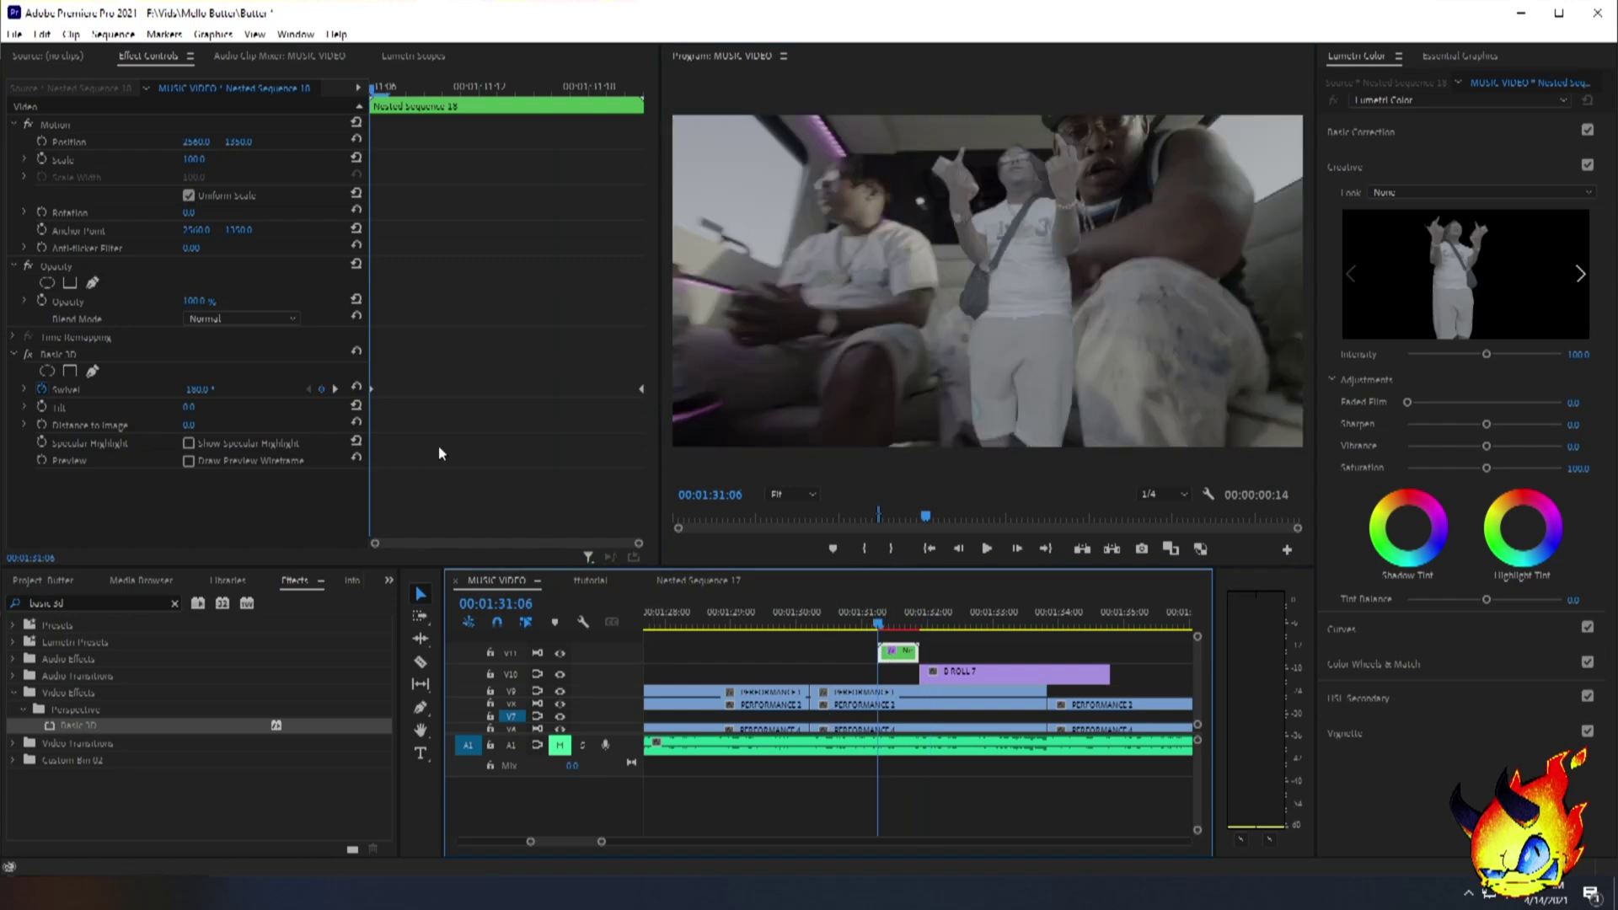
pyautogui.moveTo(405, 399); pyautogui.dragTo(367, 377)
pyautogui.rightClick(371, 390)
pyautogui.click(410, 648)
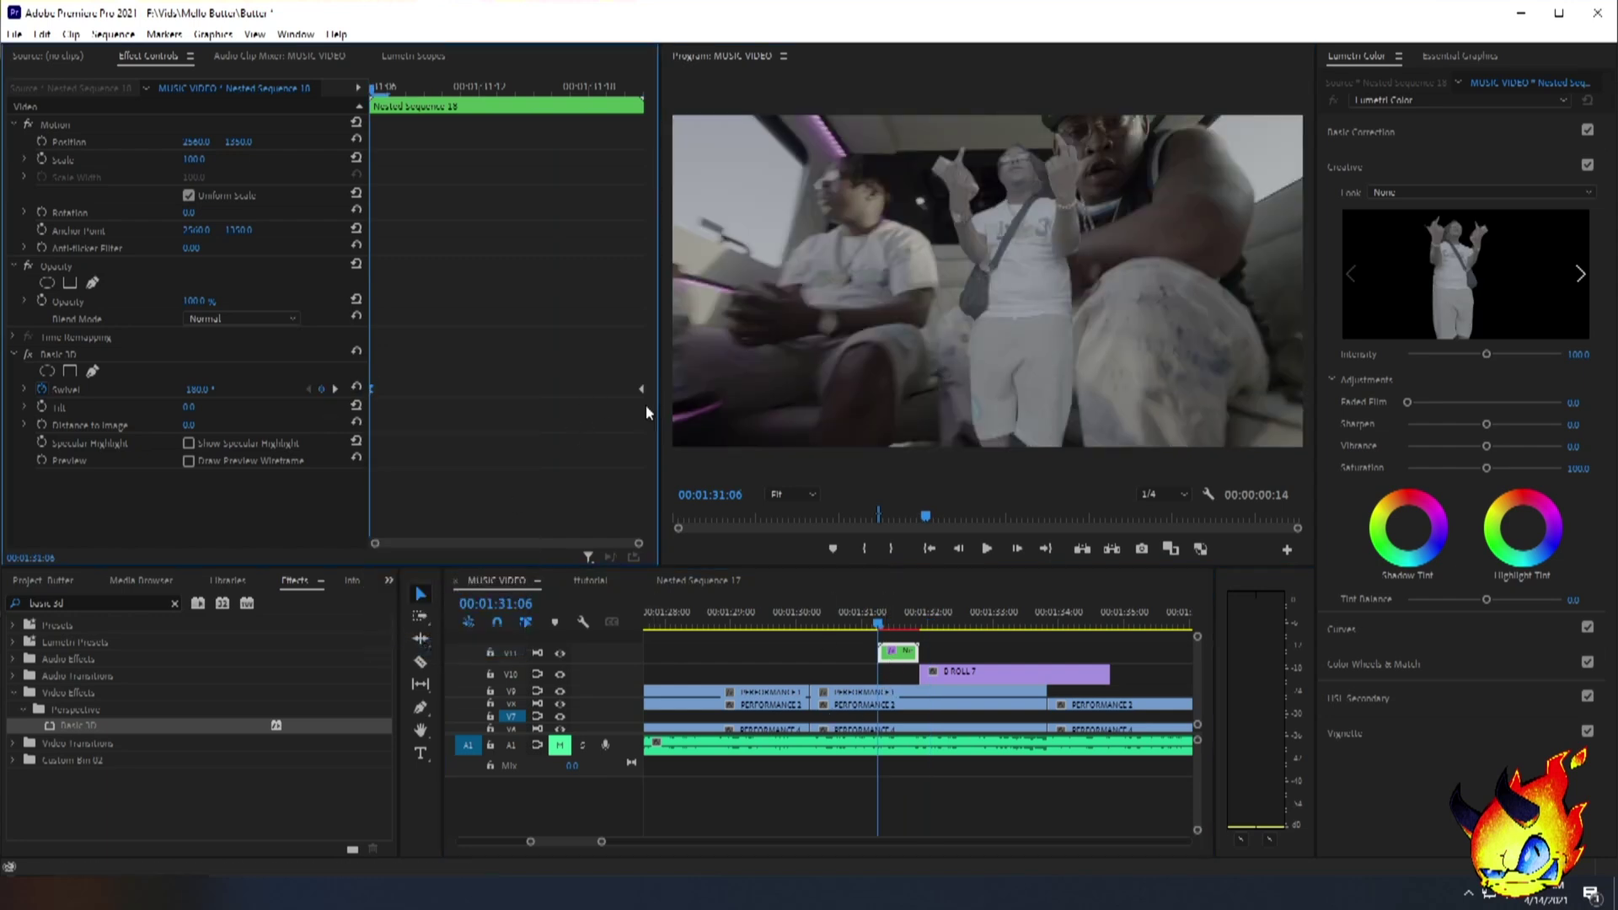
pyautogui.rightClick(642, 389)
pyautogui.click(681, 624)
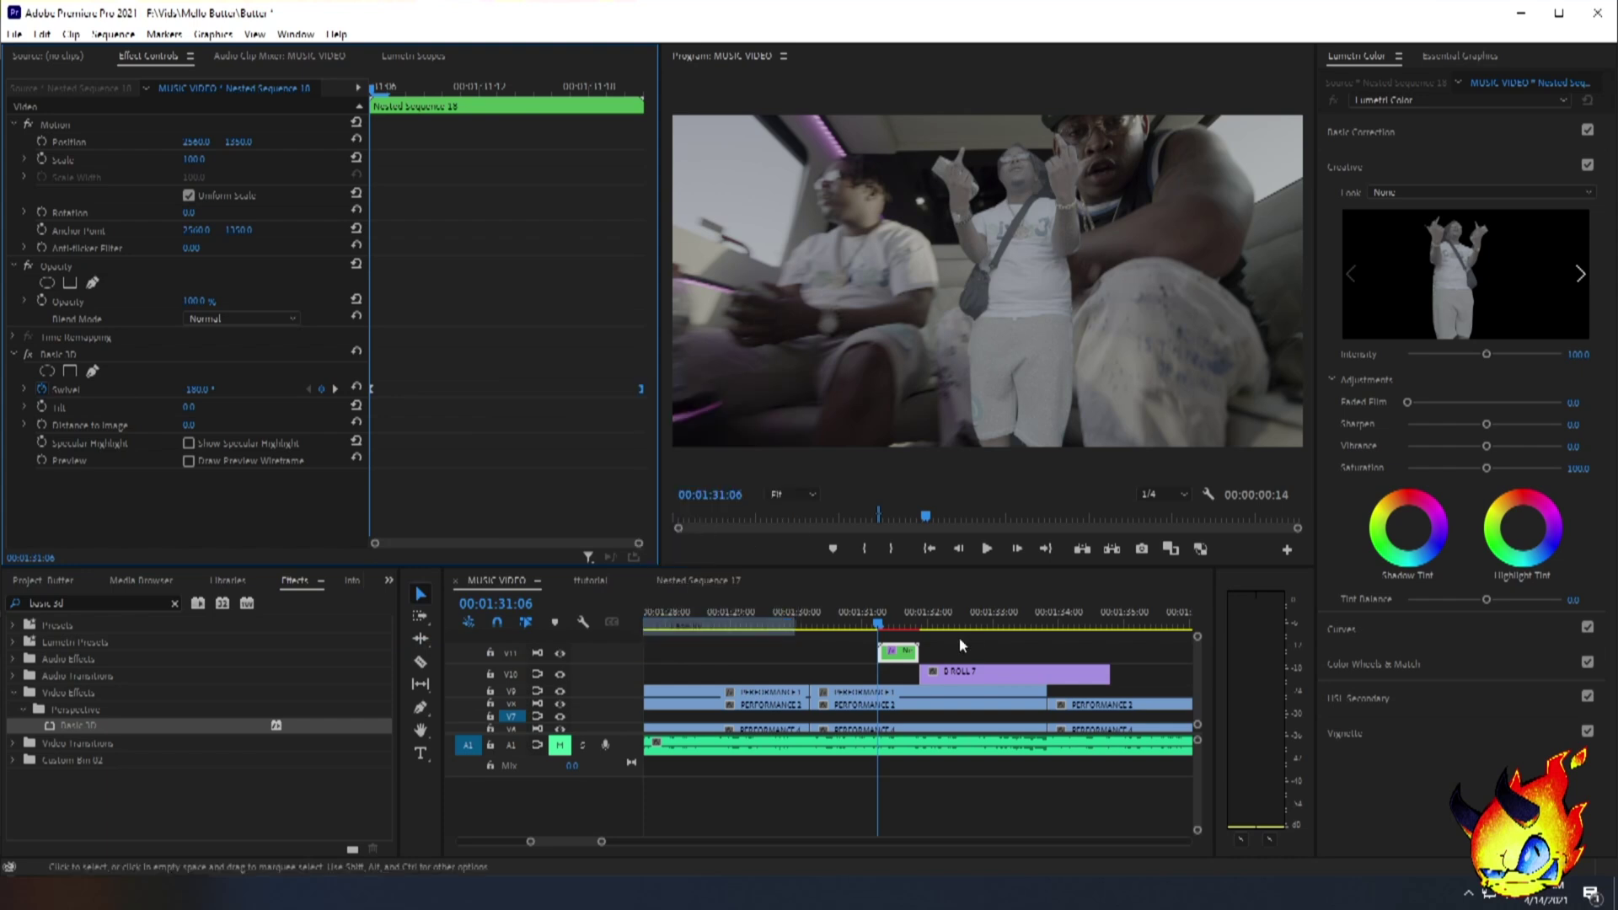
# Play the eased spin transition from the preceding shot into the B ROLL 7 clip twice and save the project.
pyautogui.click(866, 620)
pyautogui.press('space')
pyautogui.press('space')
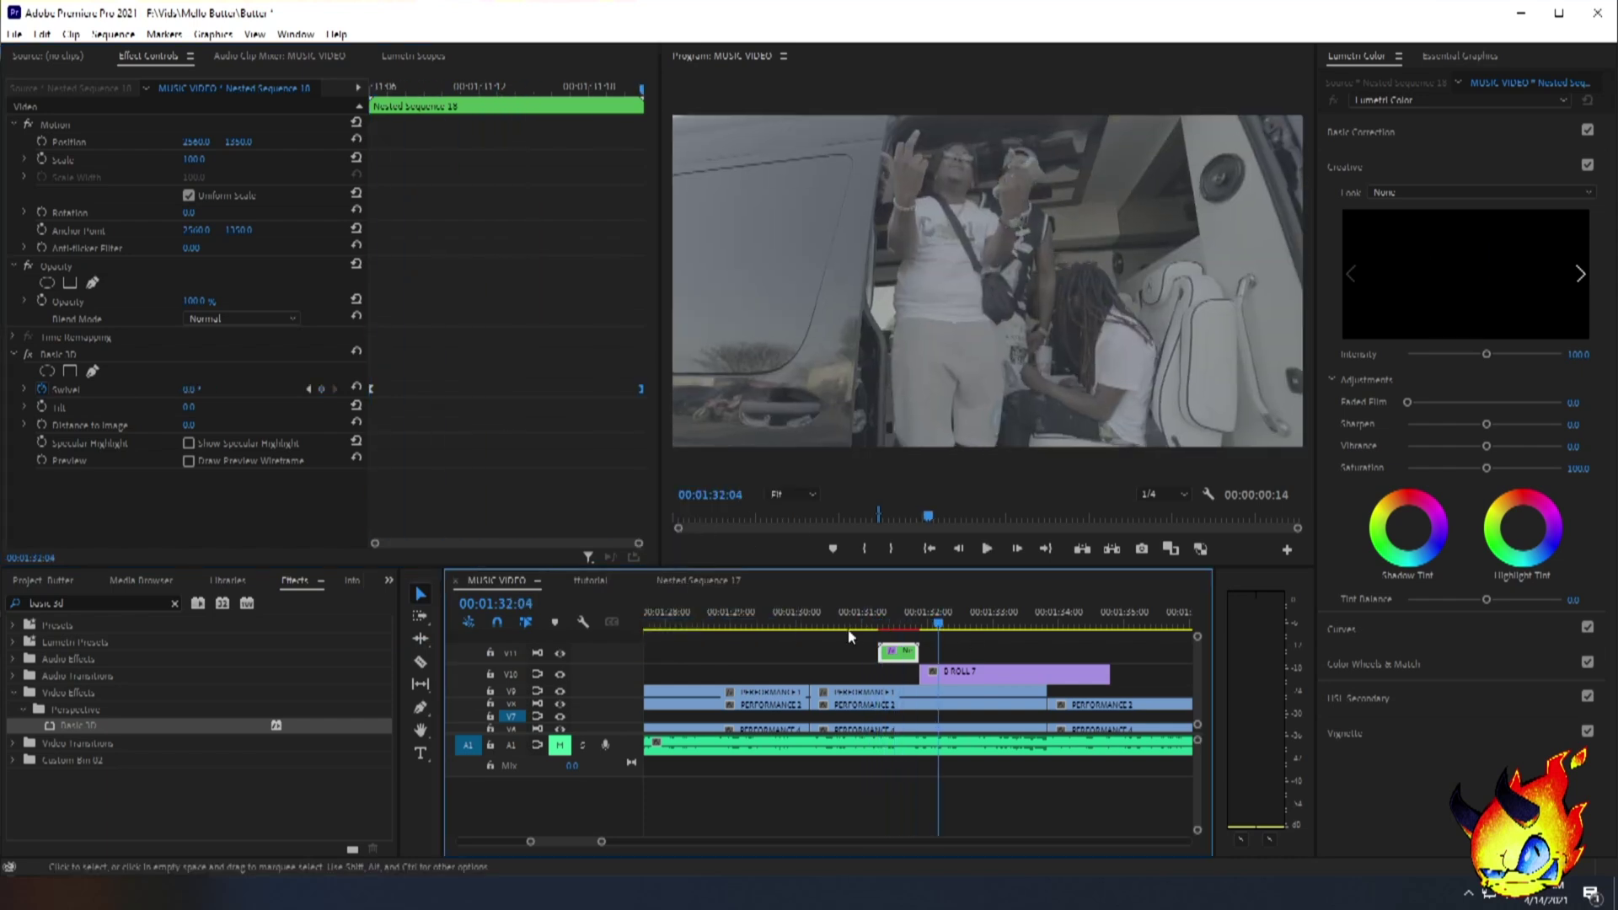
pyautogui.click(842, 617)
pyautogui.press('space')
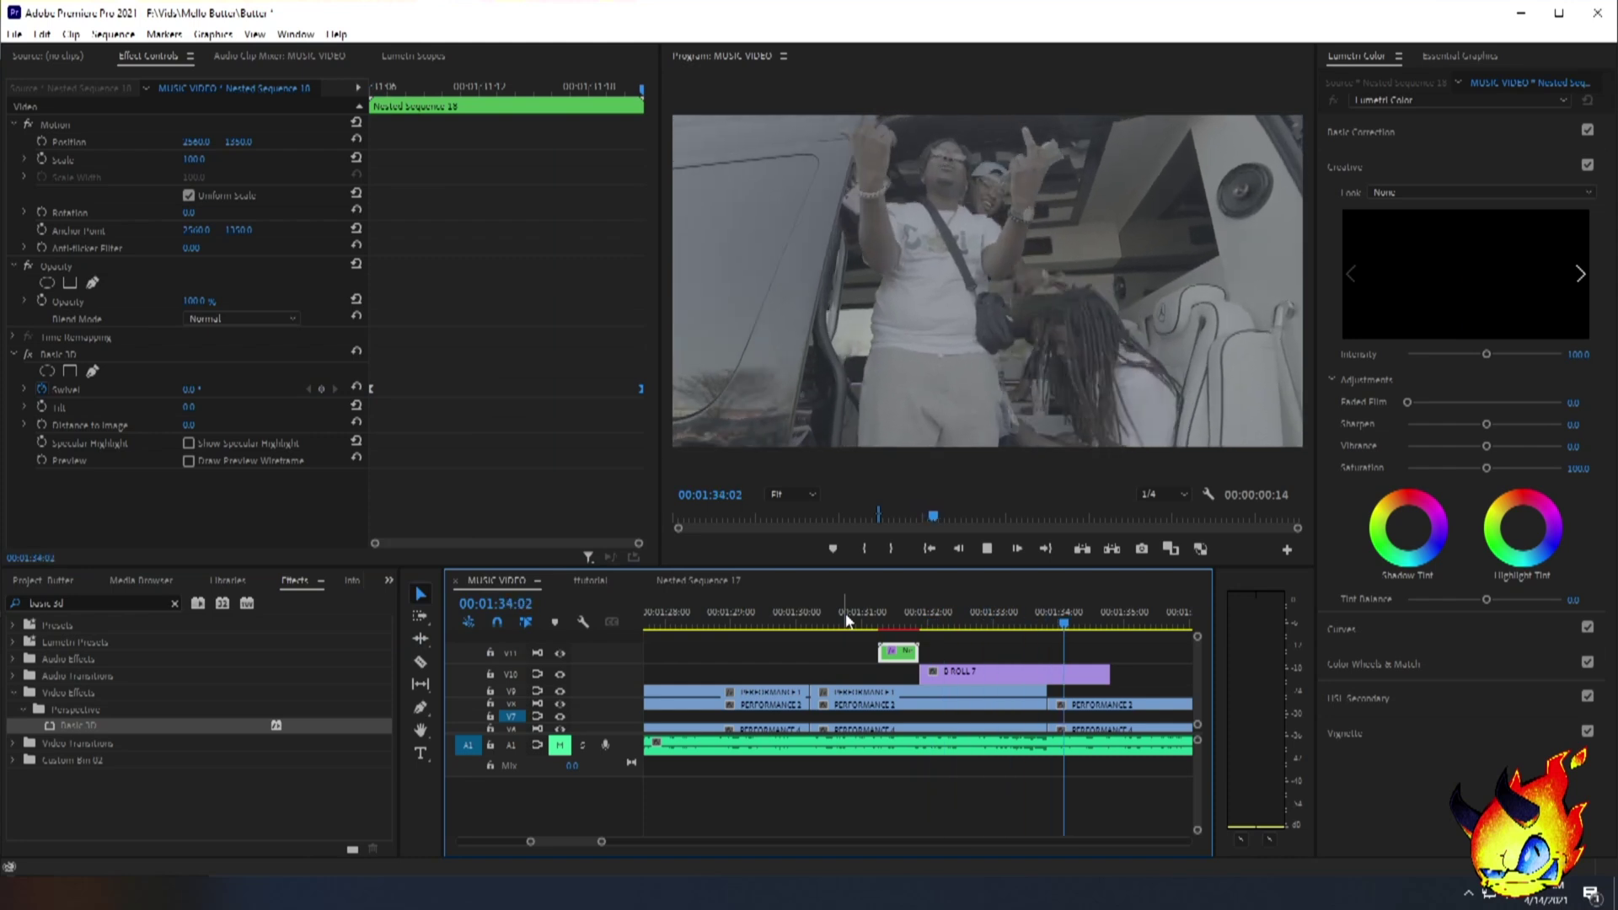
pyautogui.hotkey('ctrl', 's')
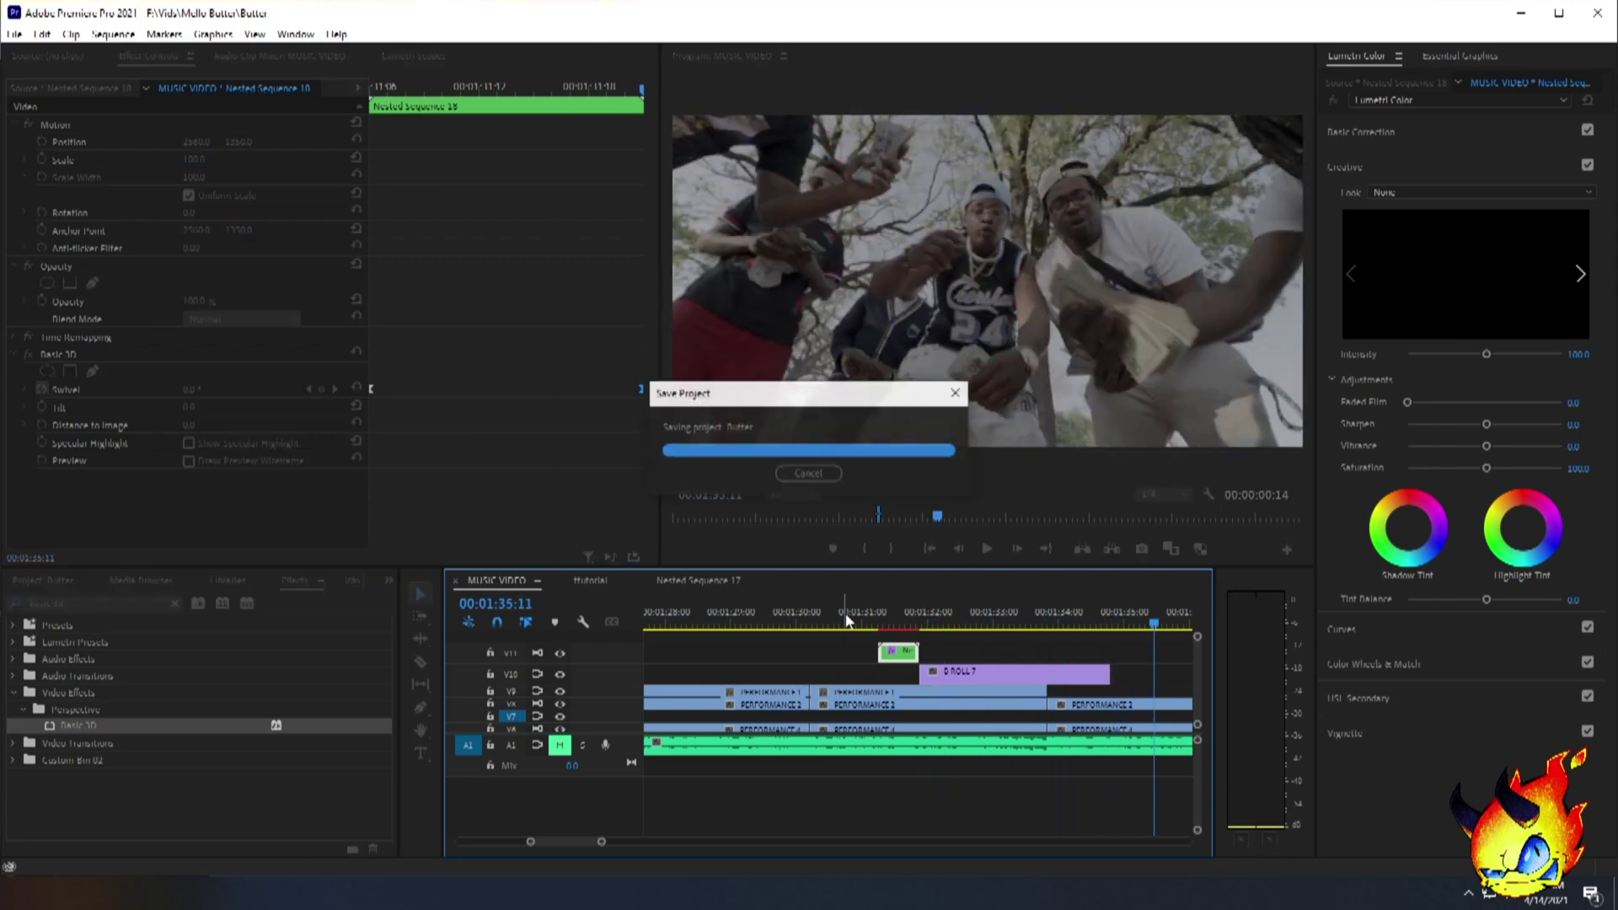